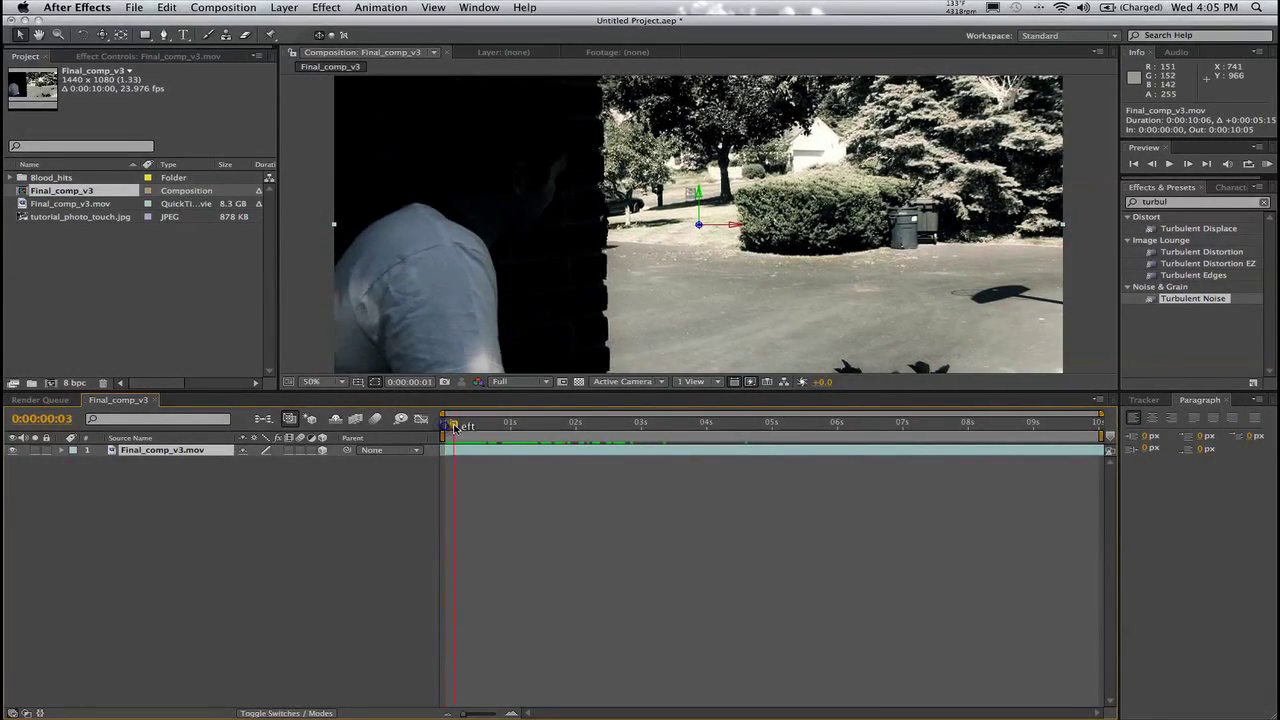
- Scrub Final_comp_v3 to the gunshot muzzle-flash frame at 0:00:01:10
drag(445, 423, 344, 500)
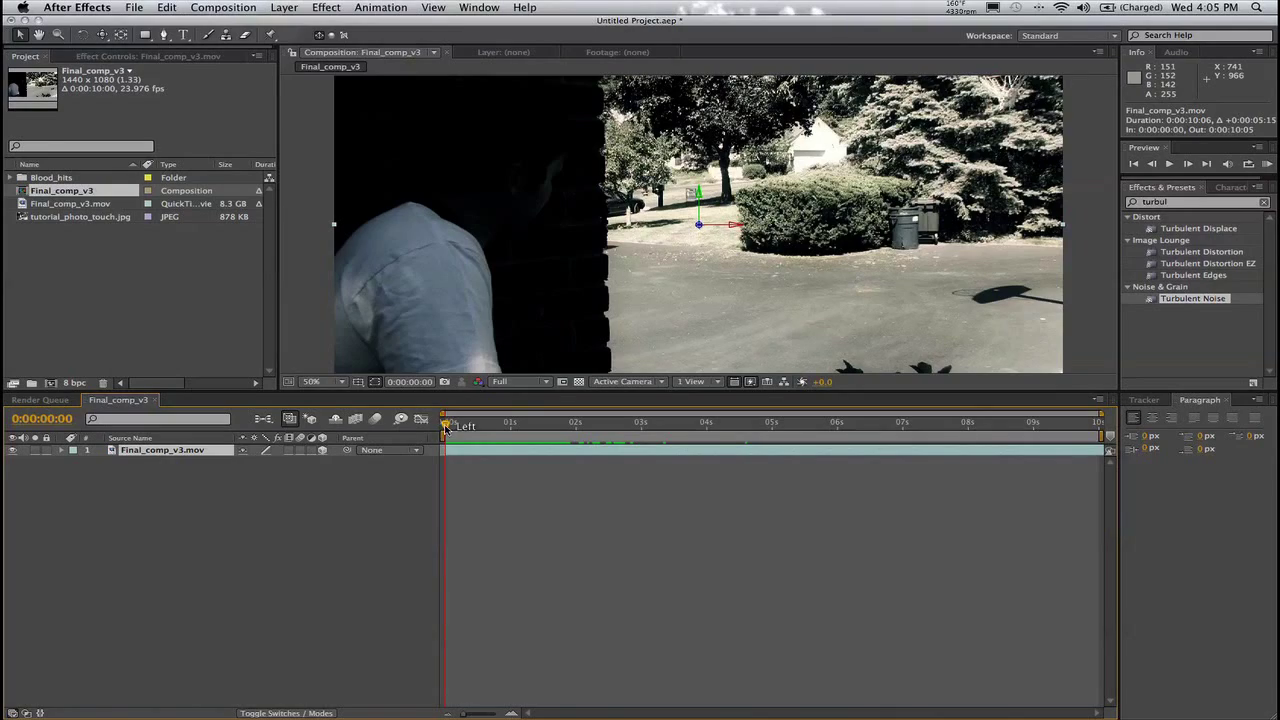
mouse_move(445, 424)
mouse_down()
mouse_move(606, 428)
mouse_move(423, 432)
mouse_up()
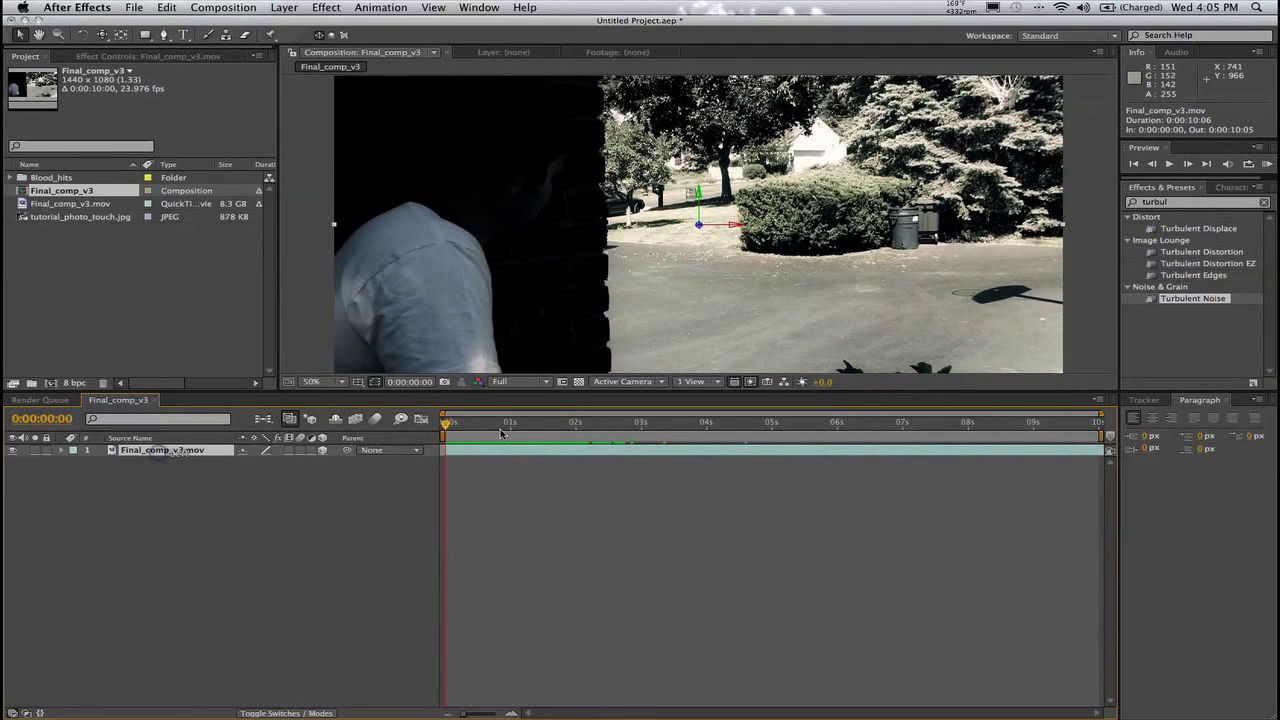
click(450, 425)
drag(452, 426, 538, 423)
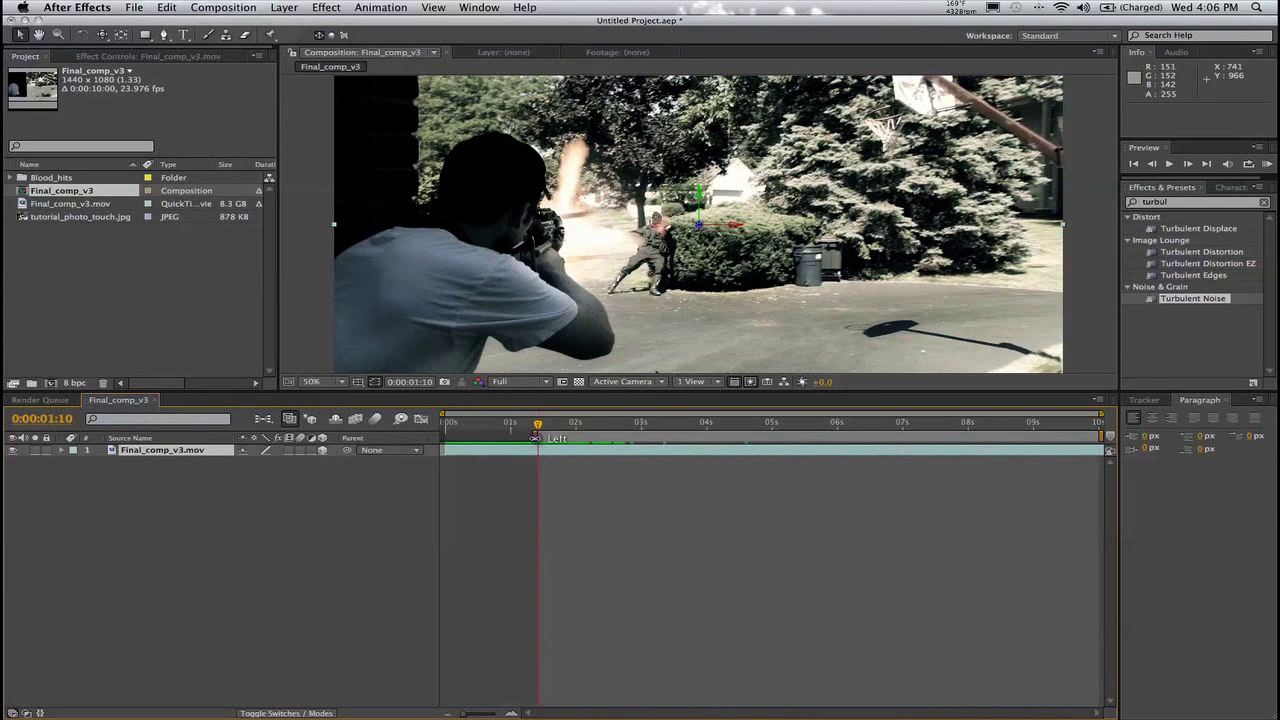
- Start the work area at the gunshot frame and trim it to a few frames near 0:00:01:09
drag(535, 437, 511, 438)
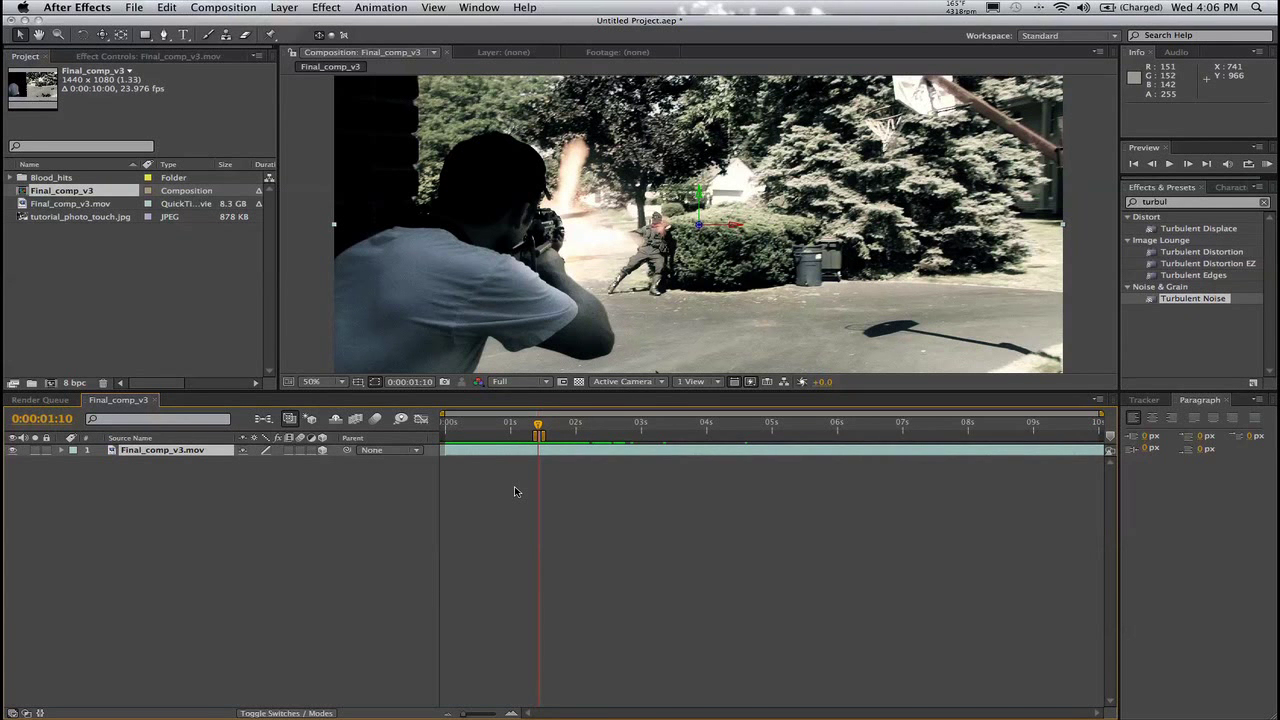
scroll(515, 491, up, 5)
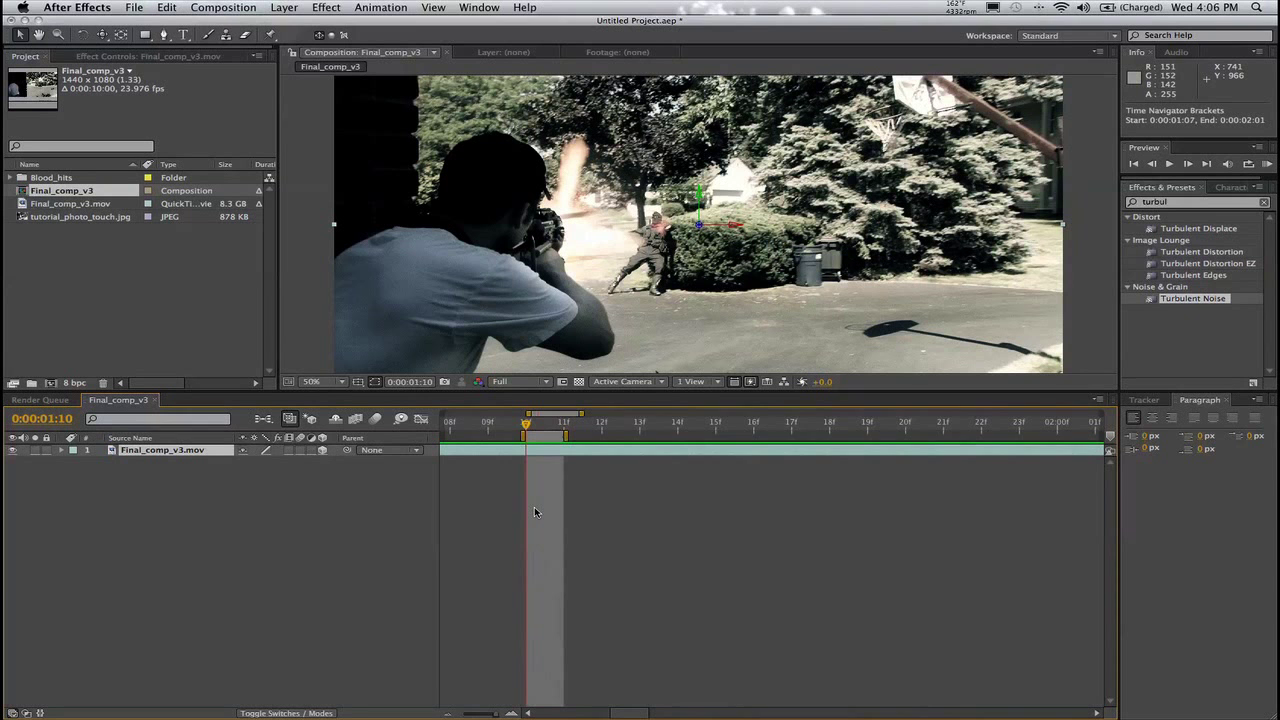
mouse_move(528, 424)
mouse_down()
mouse_move(557, 425)
mouse_move(526, 424)
mouse_up()
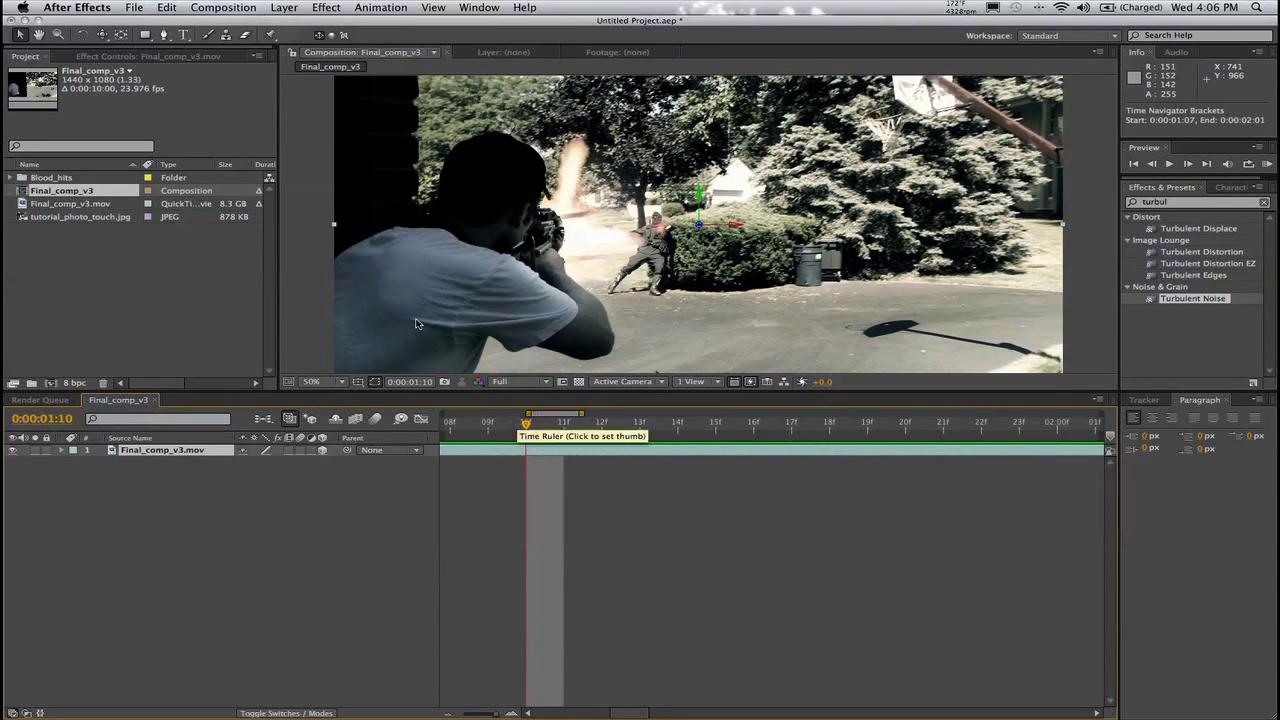
- Add Final_comp_v3 to the Render Queue with JPEG Sequence as its output format
click(191, 6)
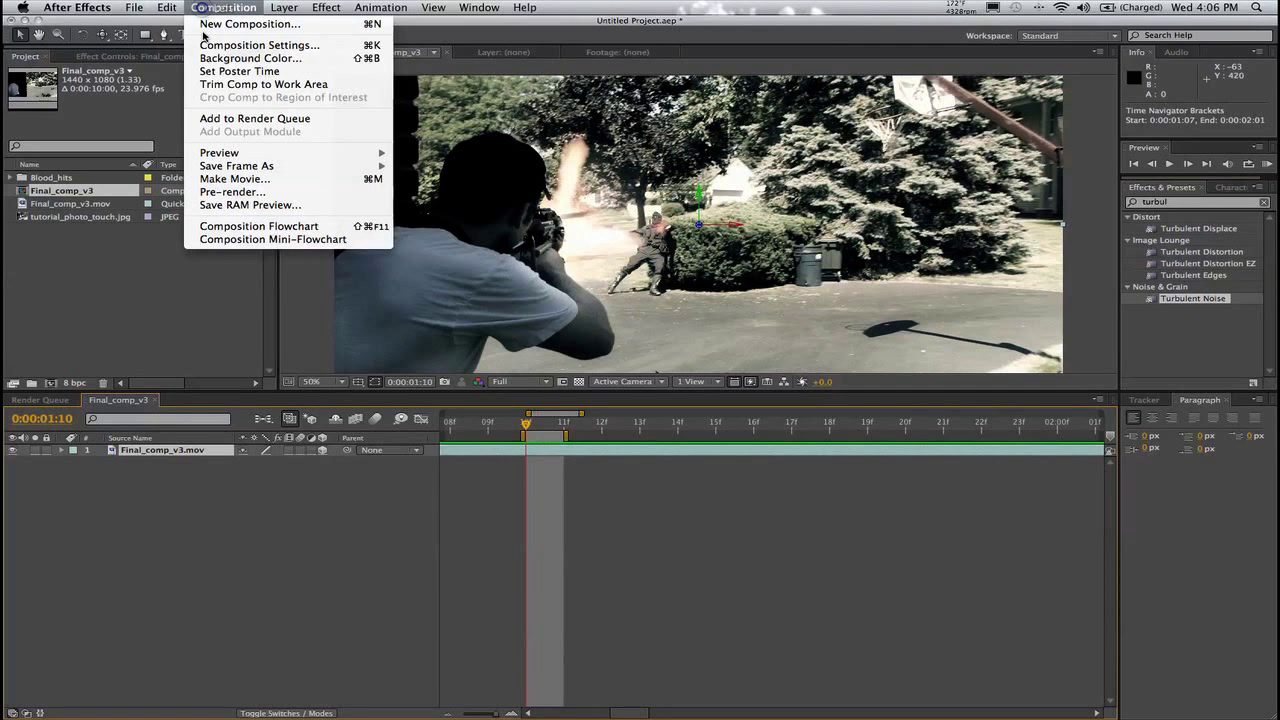
click(225, 122)
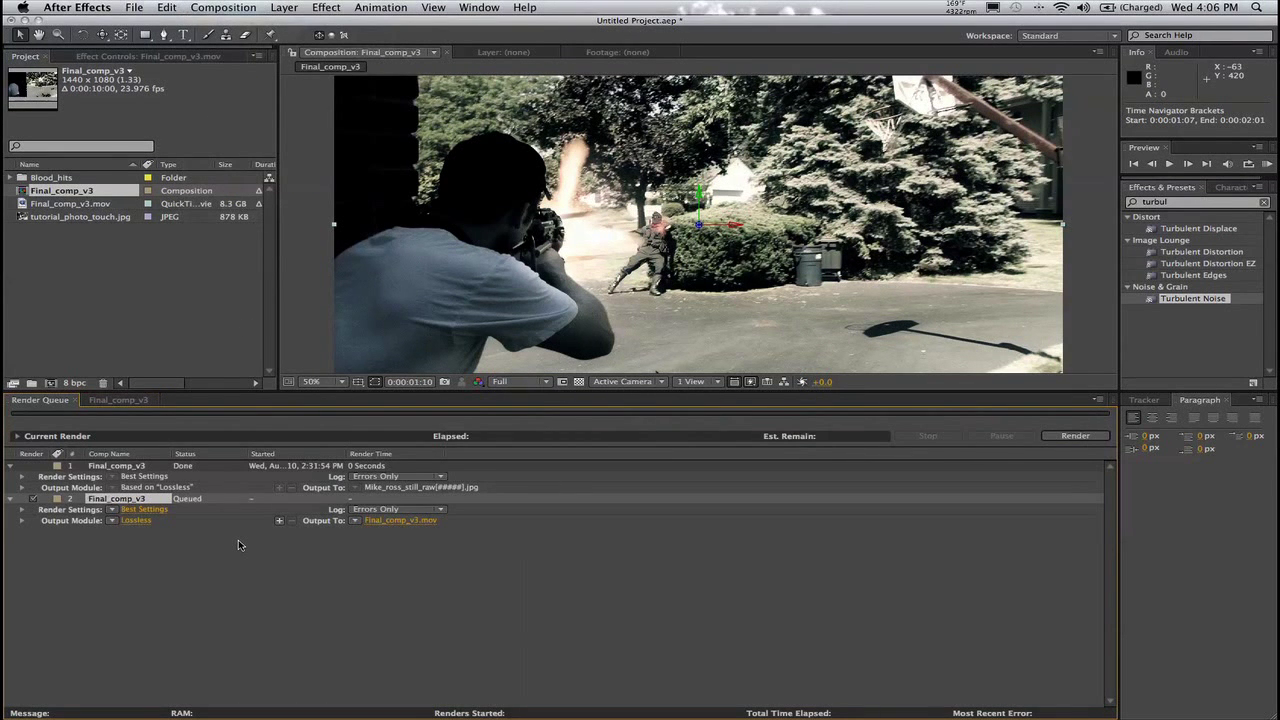
click(136, 520)
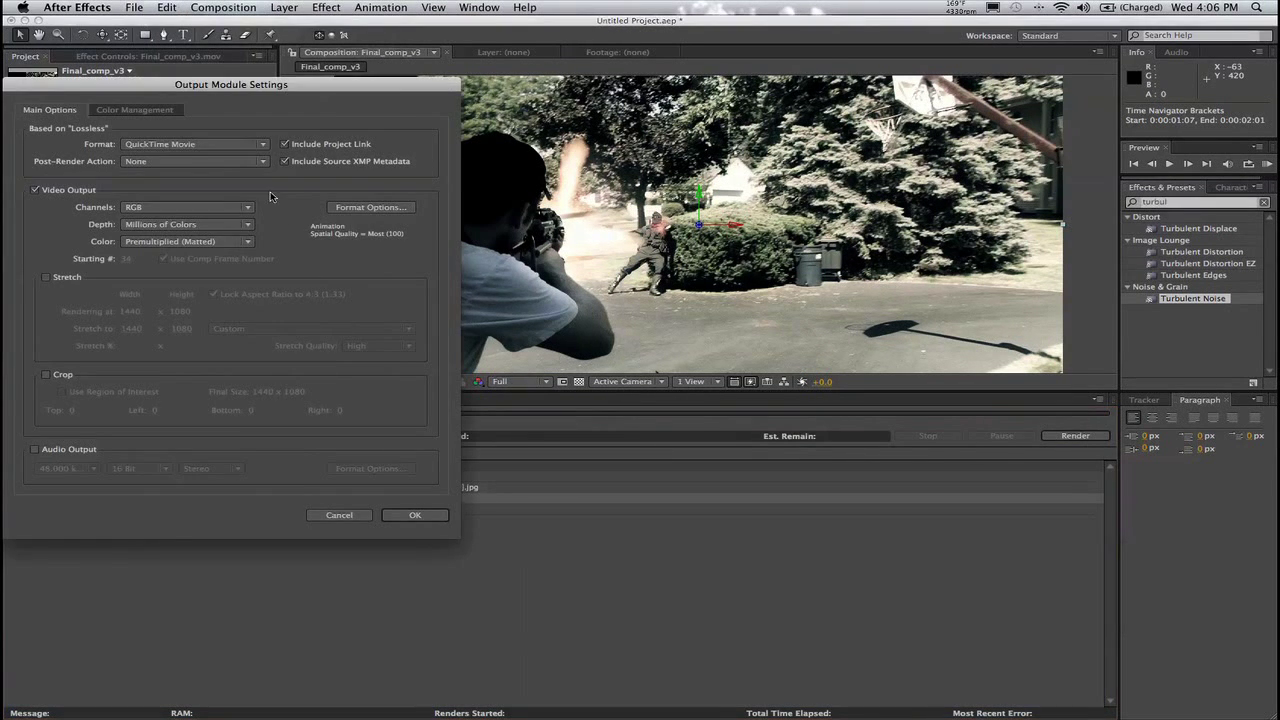
click(209, 147)
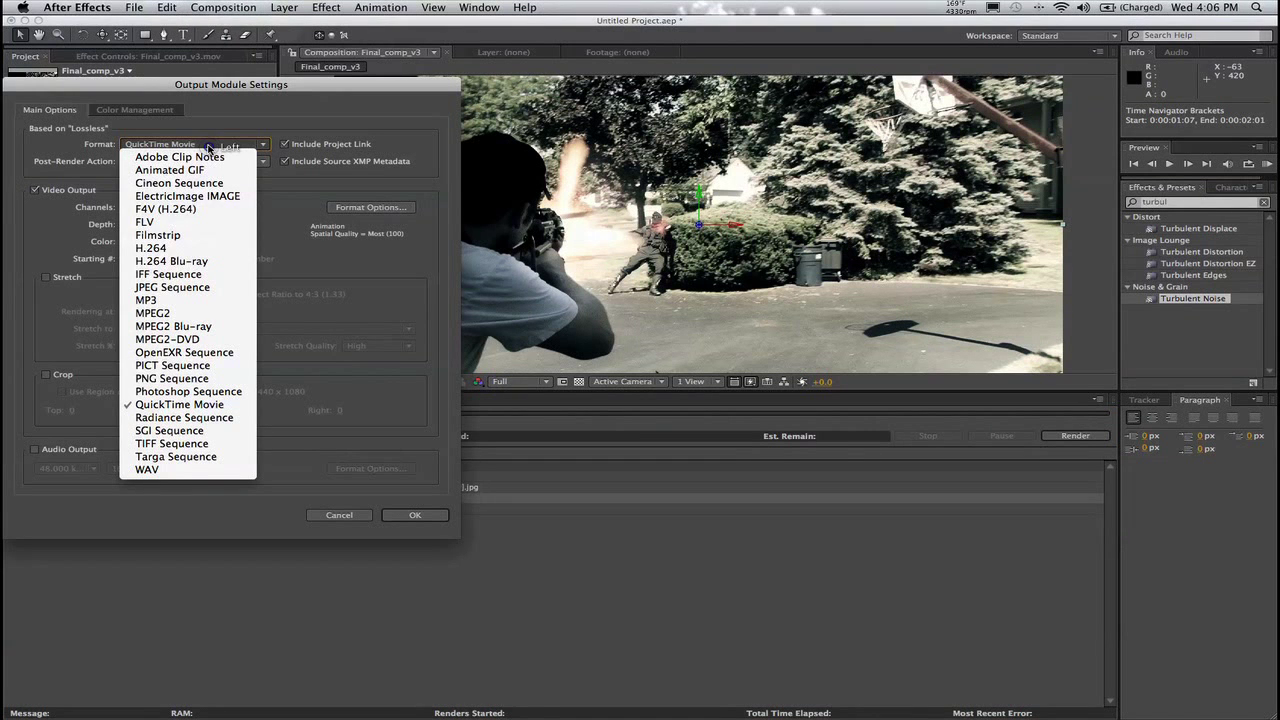
click(212, 288)
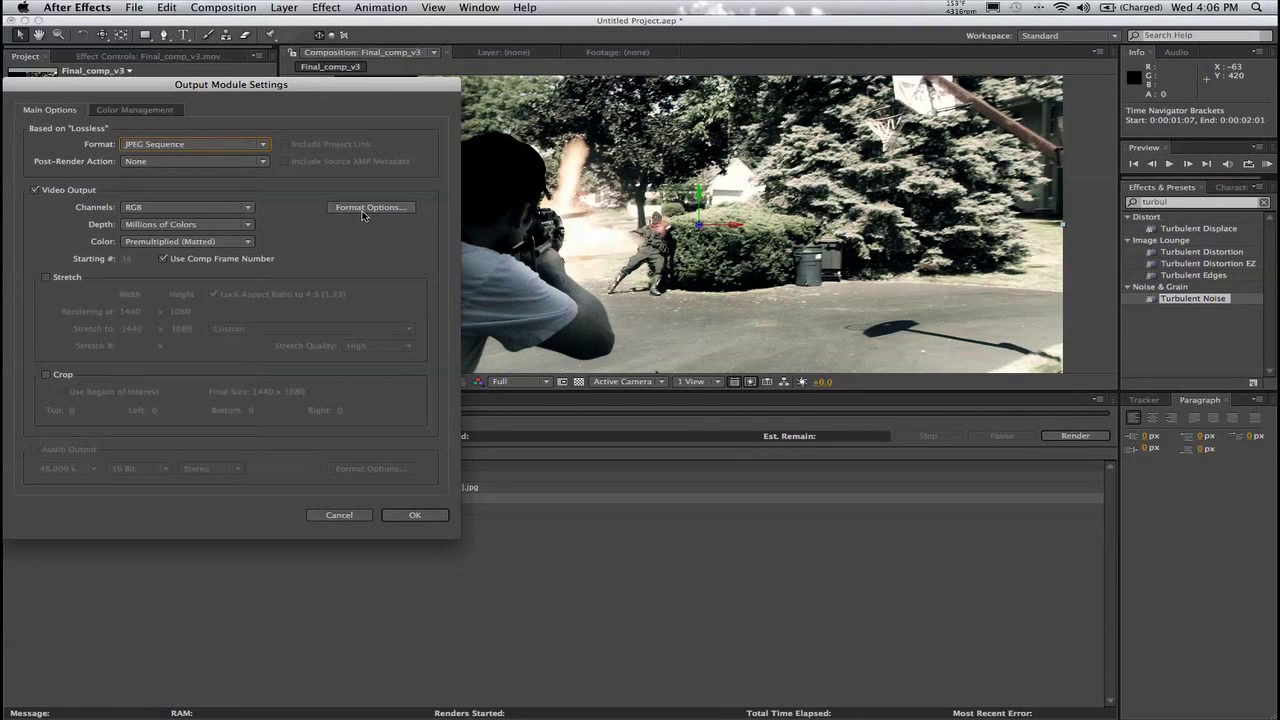
click(358, 210)
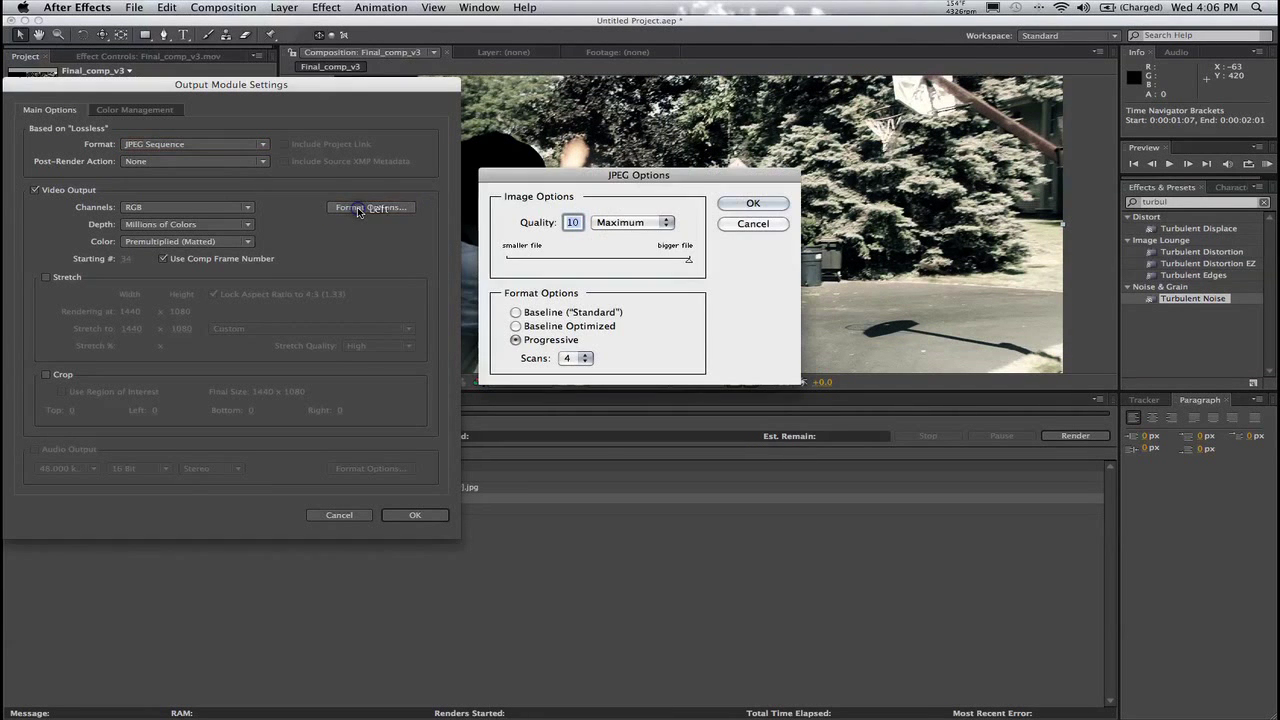
- Accept JPEG Quality 10, keep the Final_comp_v3_[#####].jpg output name, and render the still
click(753, 204)
click(425, 515)
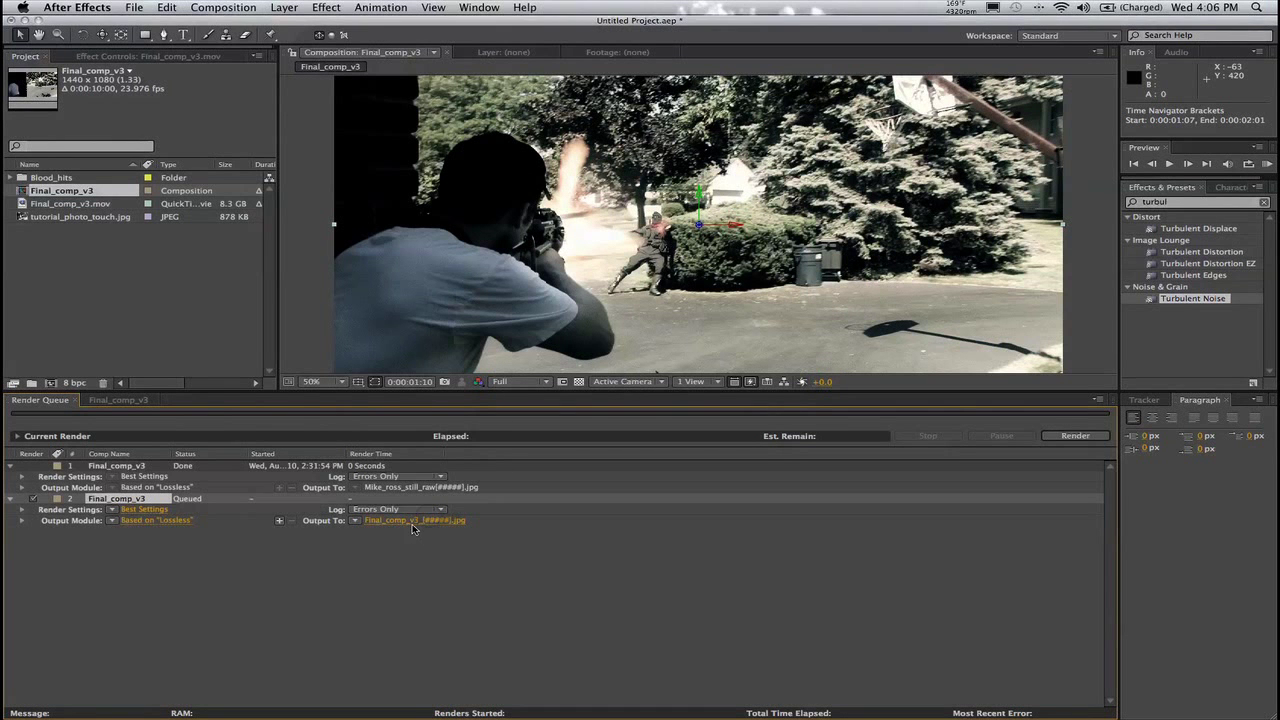
click(401, 522)
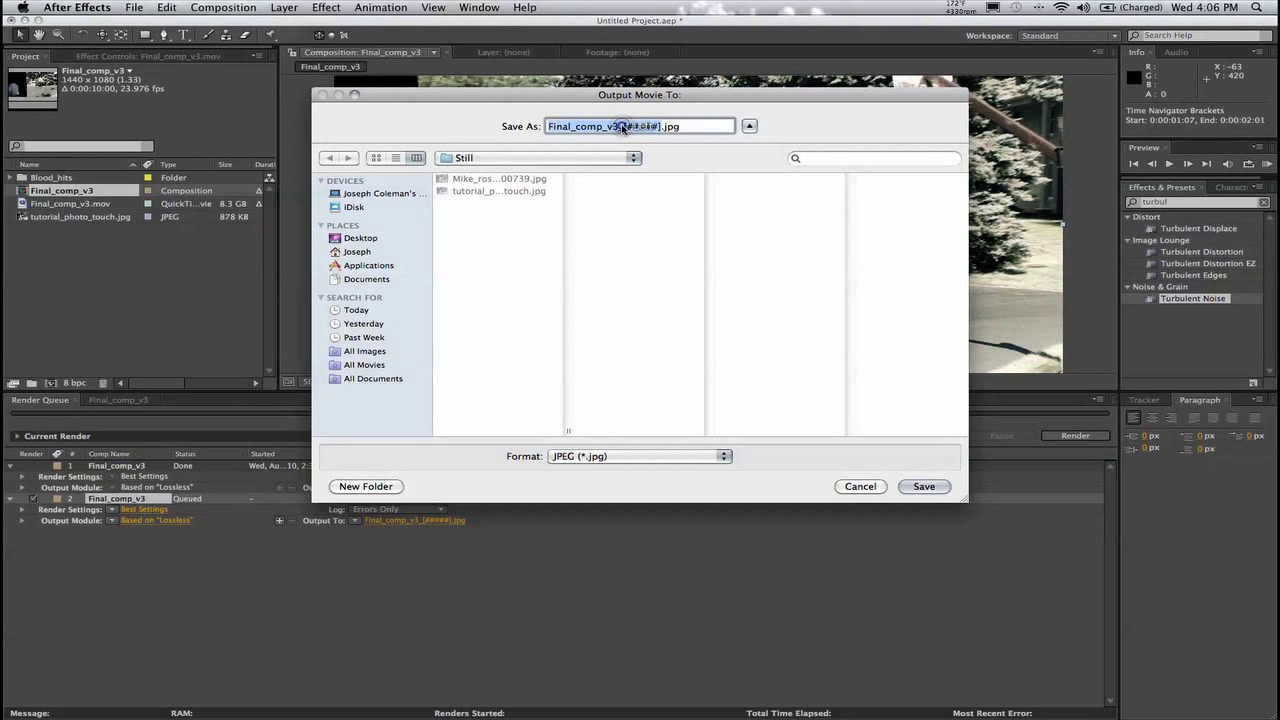
click(512, 126)
click(862, 486)
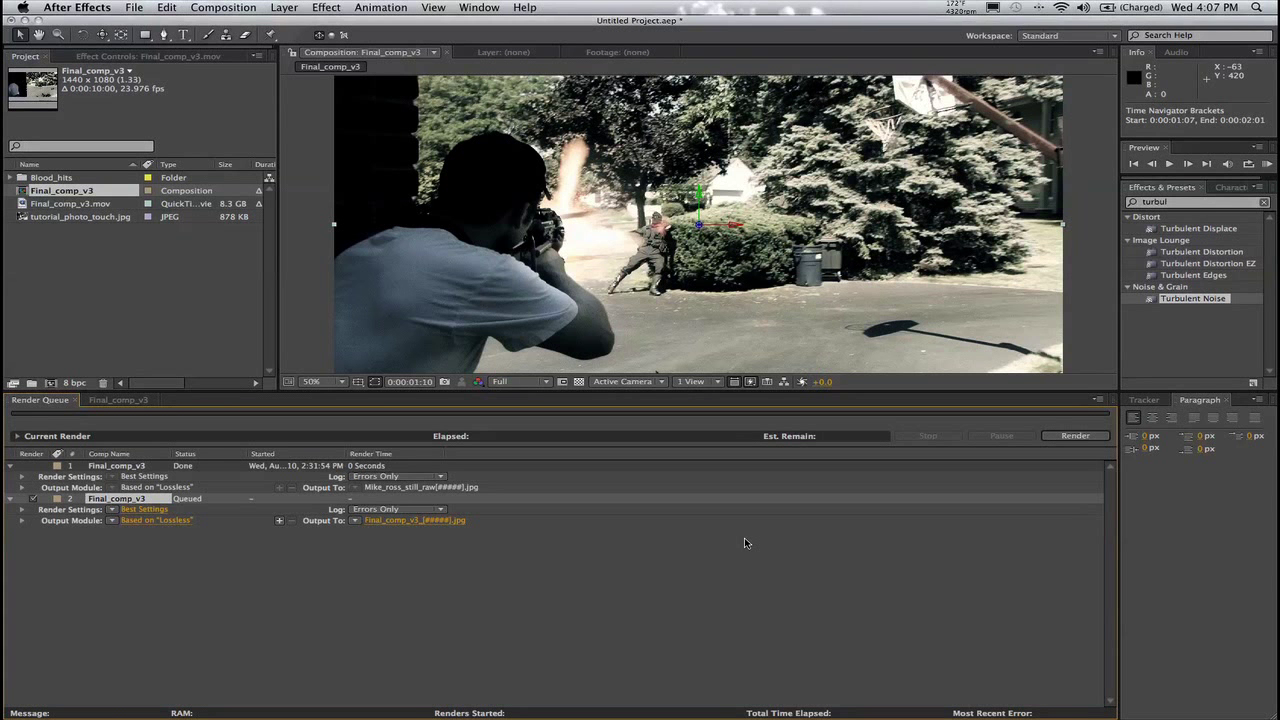
click(1075, 435)
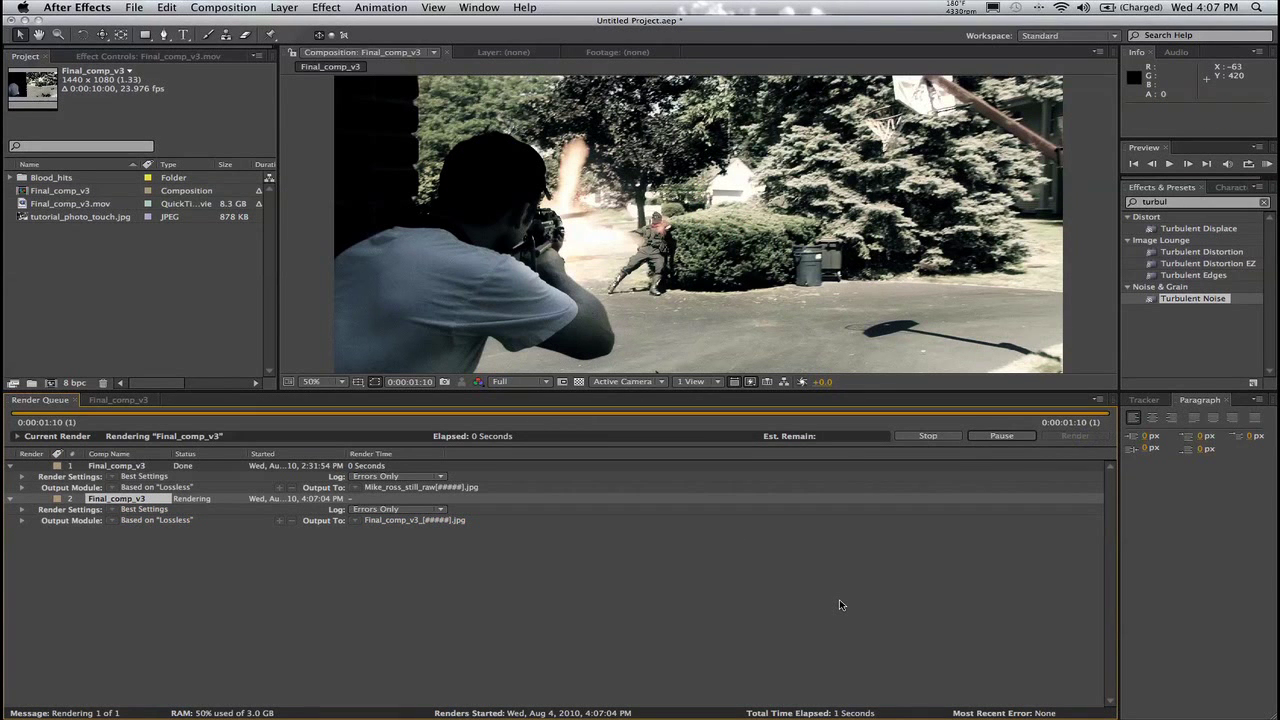
- In Photoshop, create a new 1440×1080 document from the Film & Video HDV 1080p preset
click(452, 690)
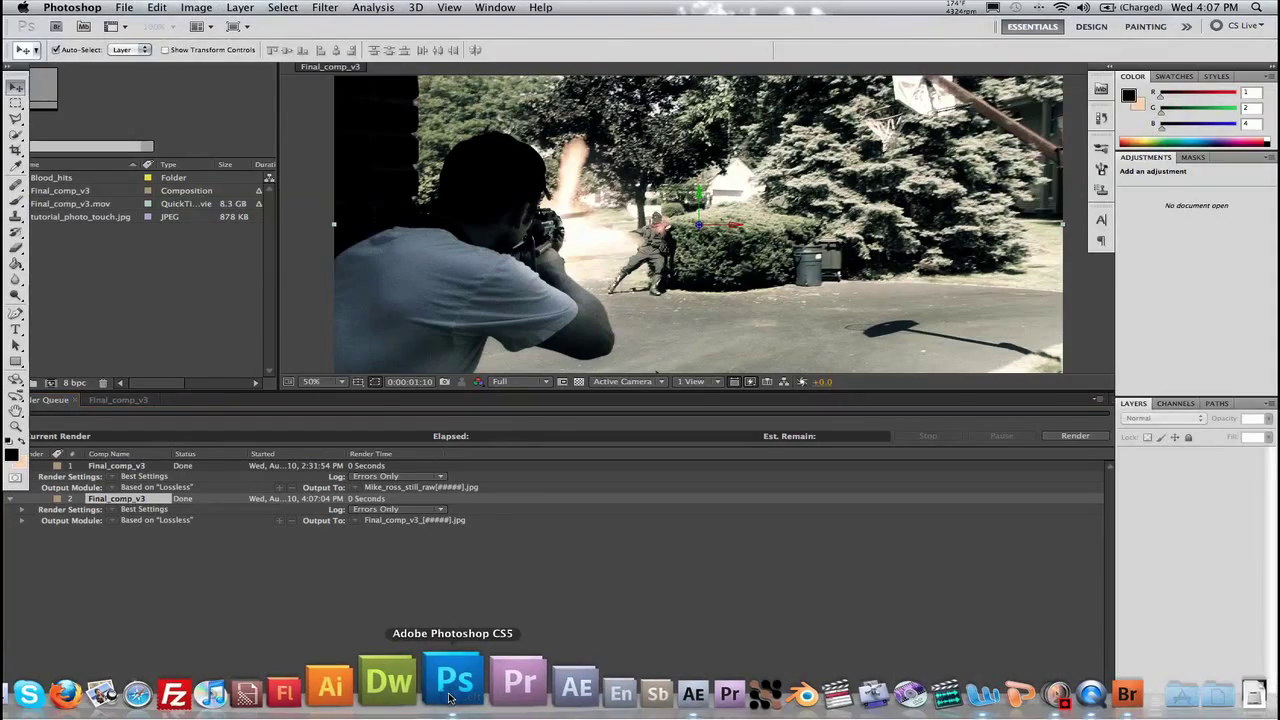
click(124, 7)
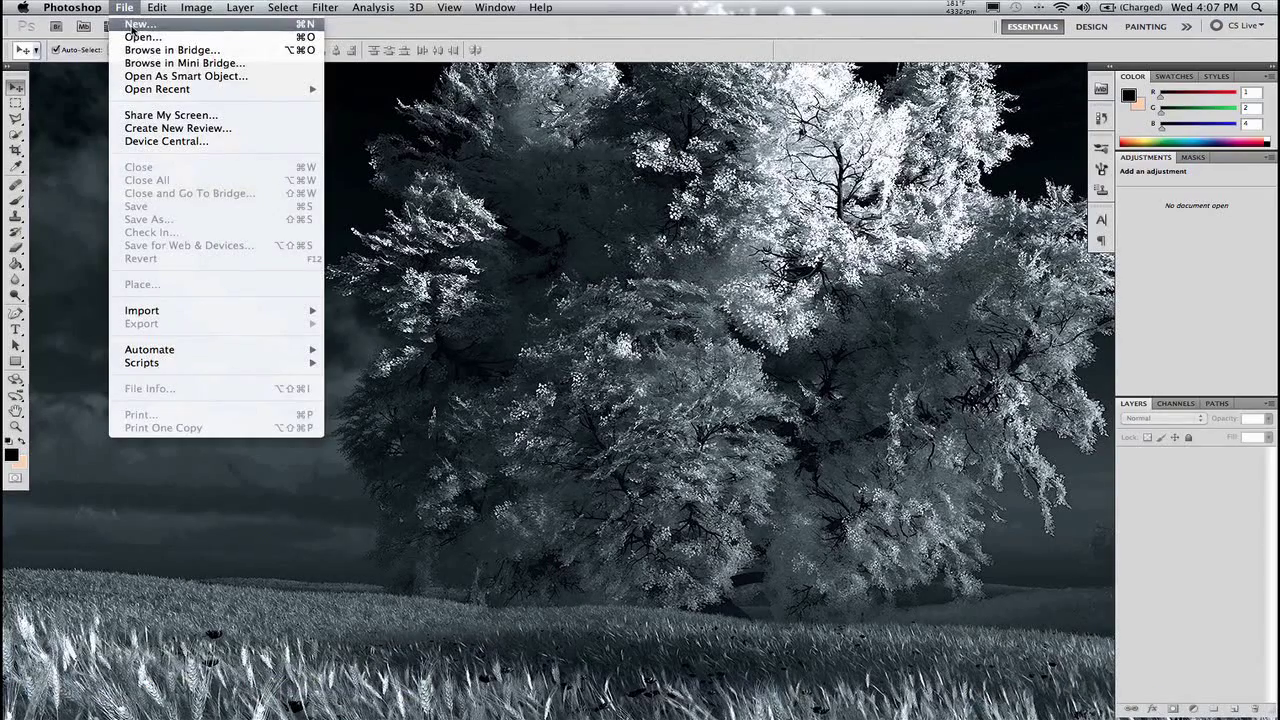
click(131, 31)
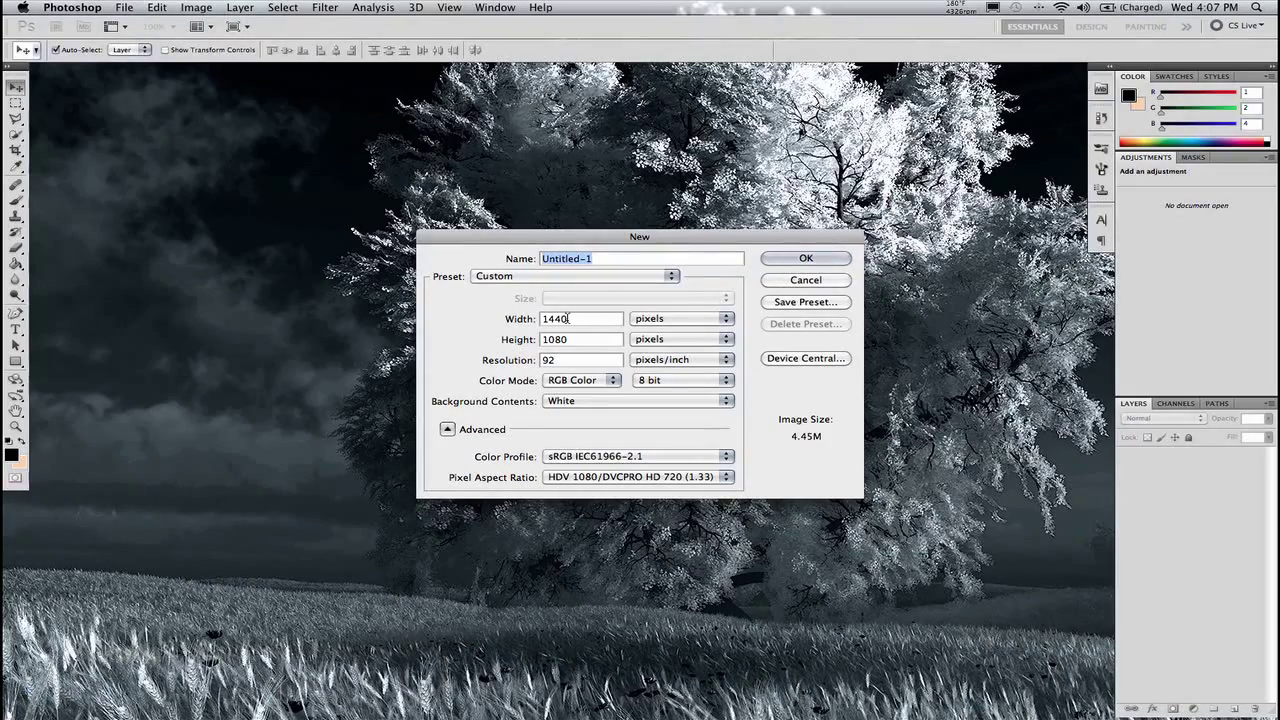
click(586, 278)
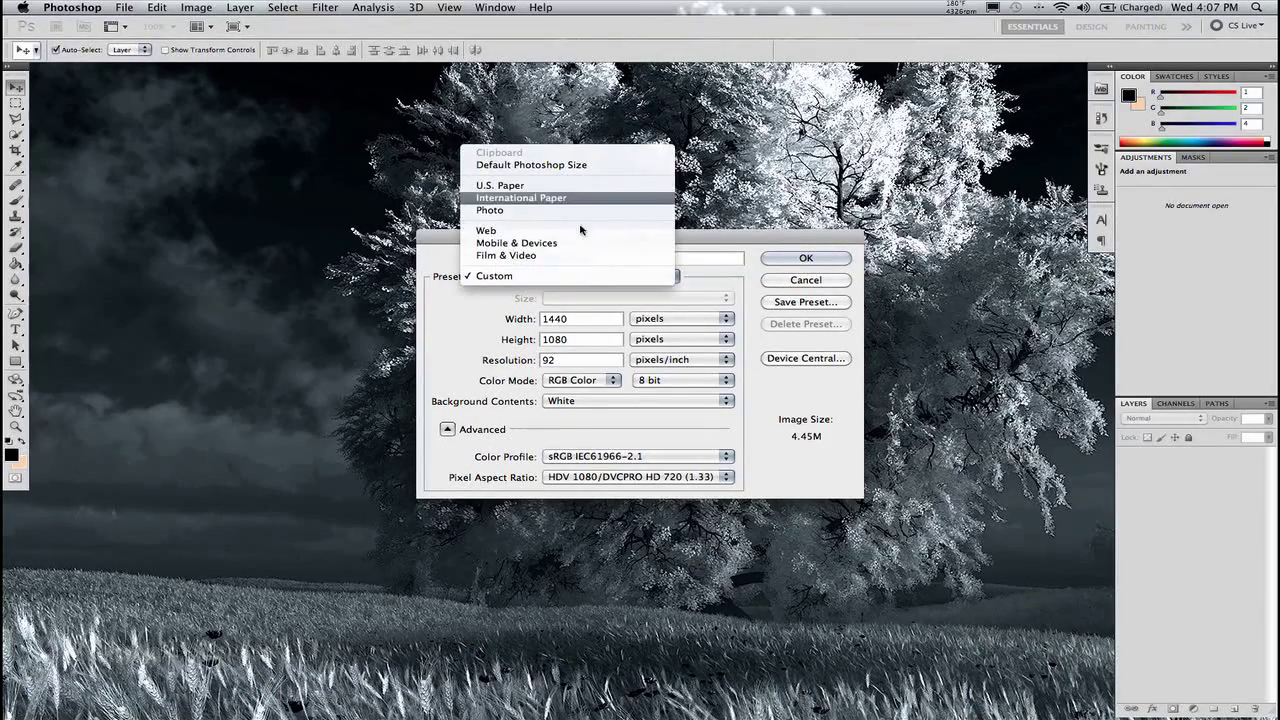
click(581, 258)
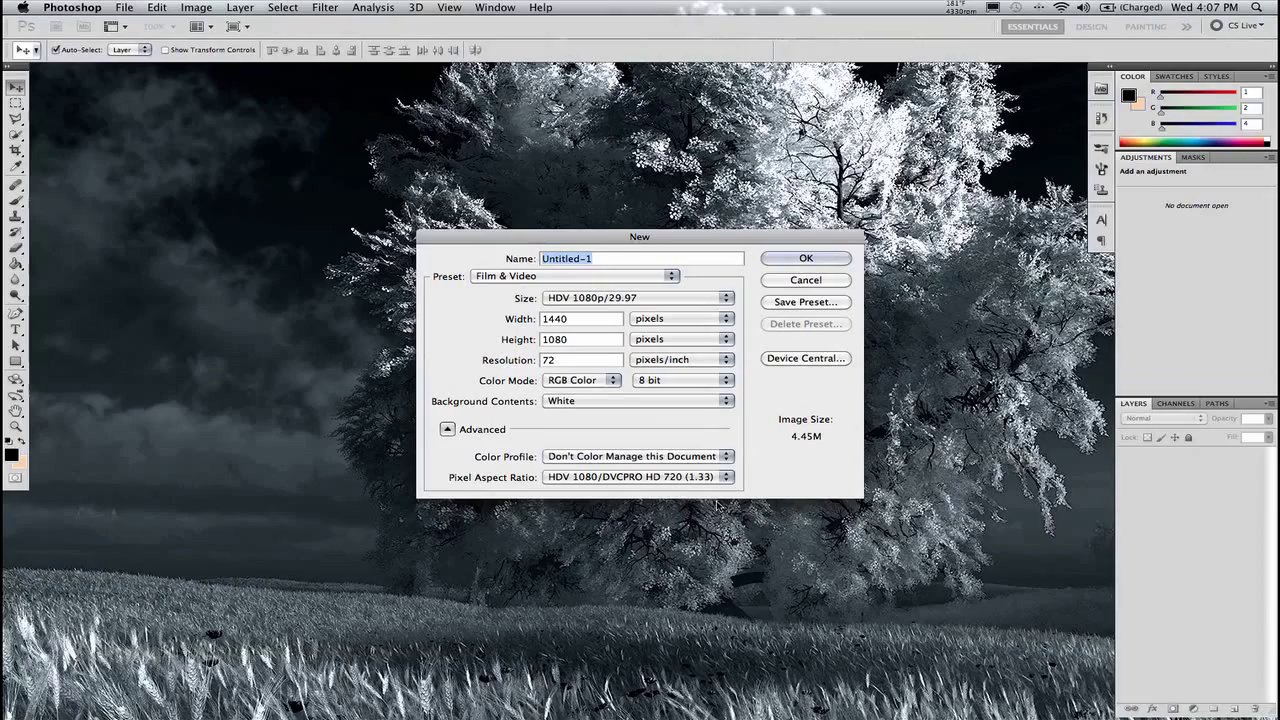
click(795, 258)
key(Return)
click(123, 8)
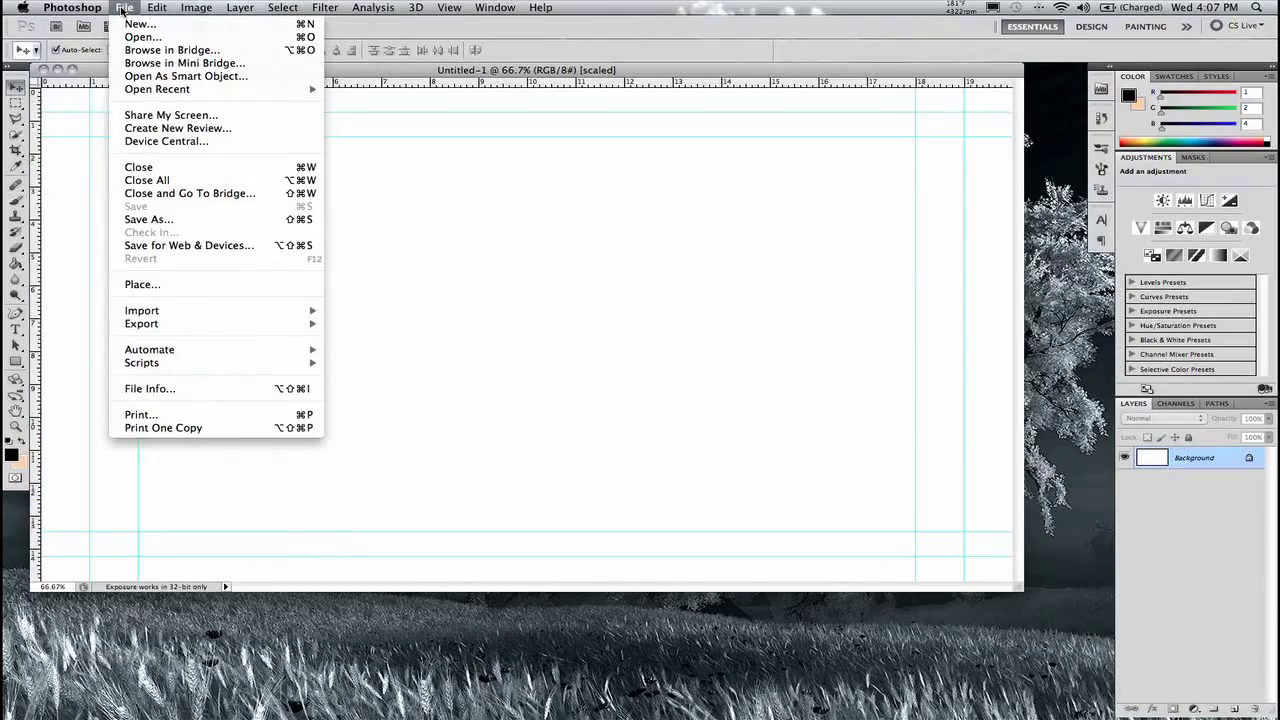
- Place the rendered shooter-scene still JPEG into Untitled-1 and stretch it across the canvas width
click(159, 285)
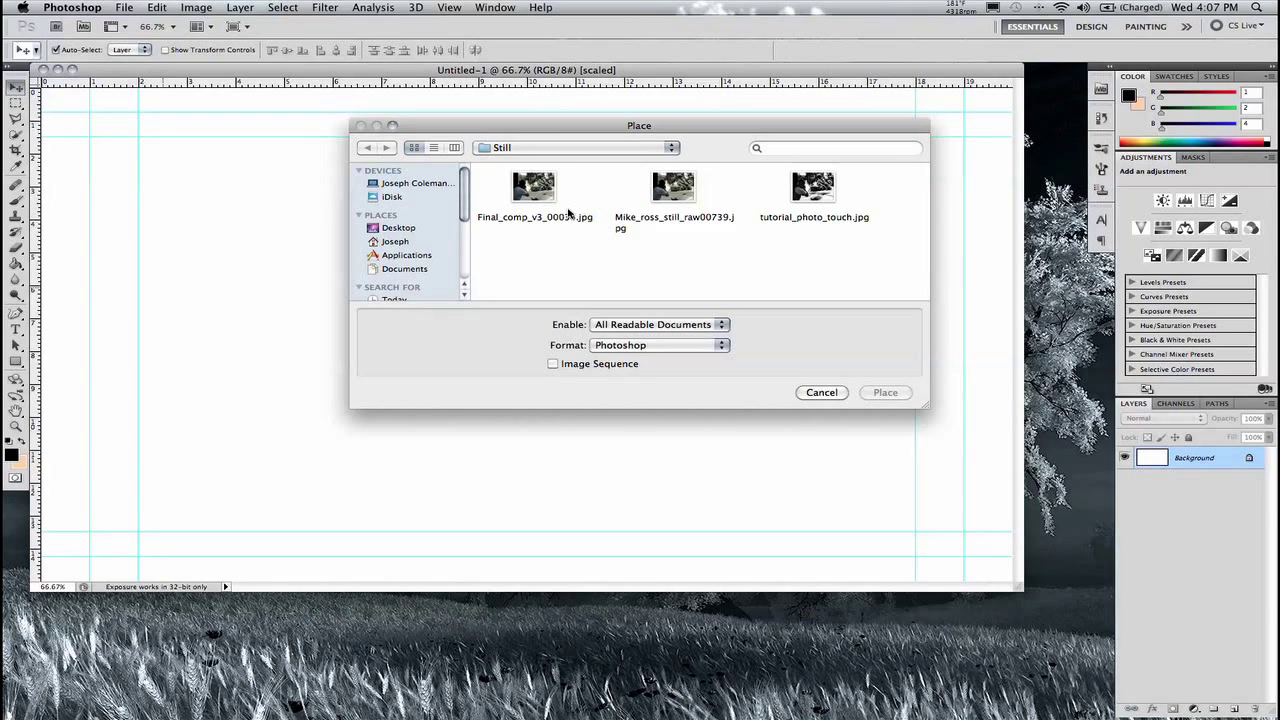
double_click(684, 195)
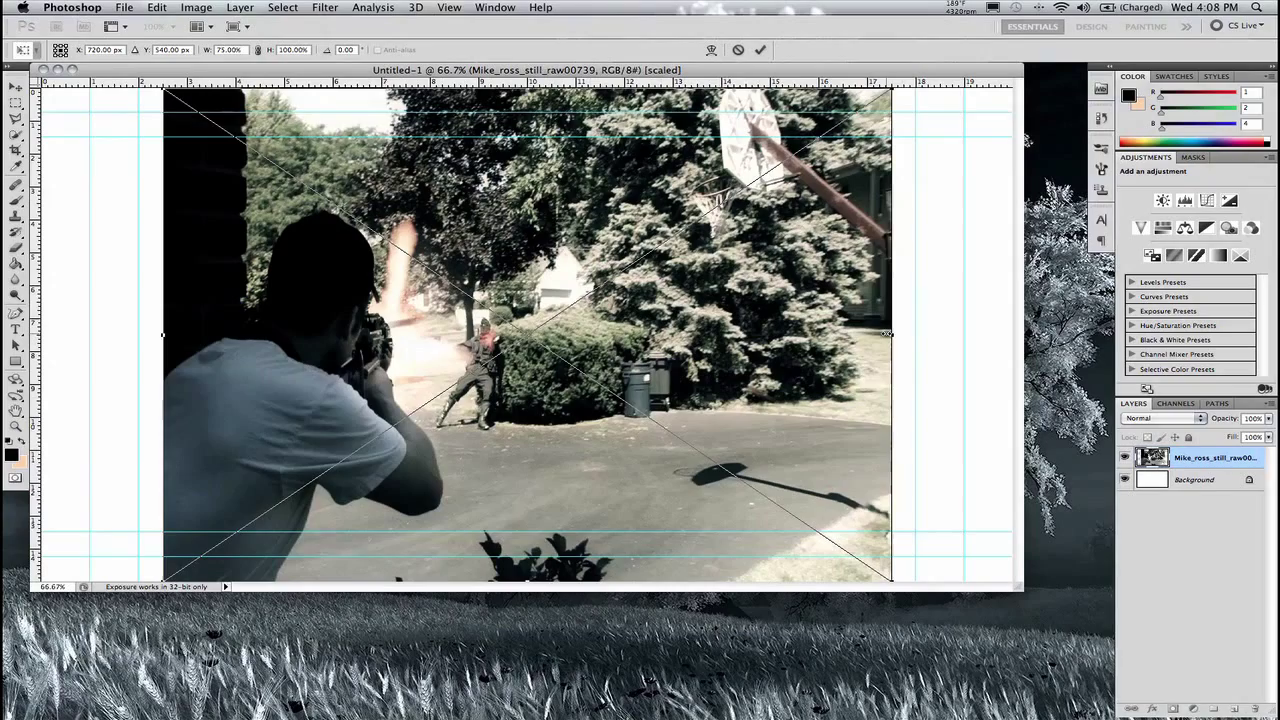
drag(889, 334, 963, 334)
drag(163, 334, 90, 334)
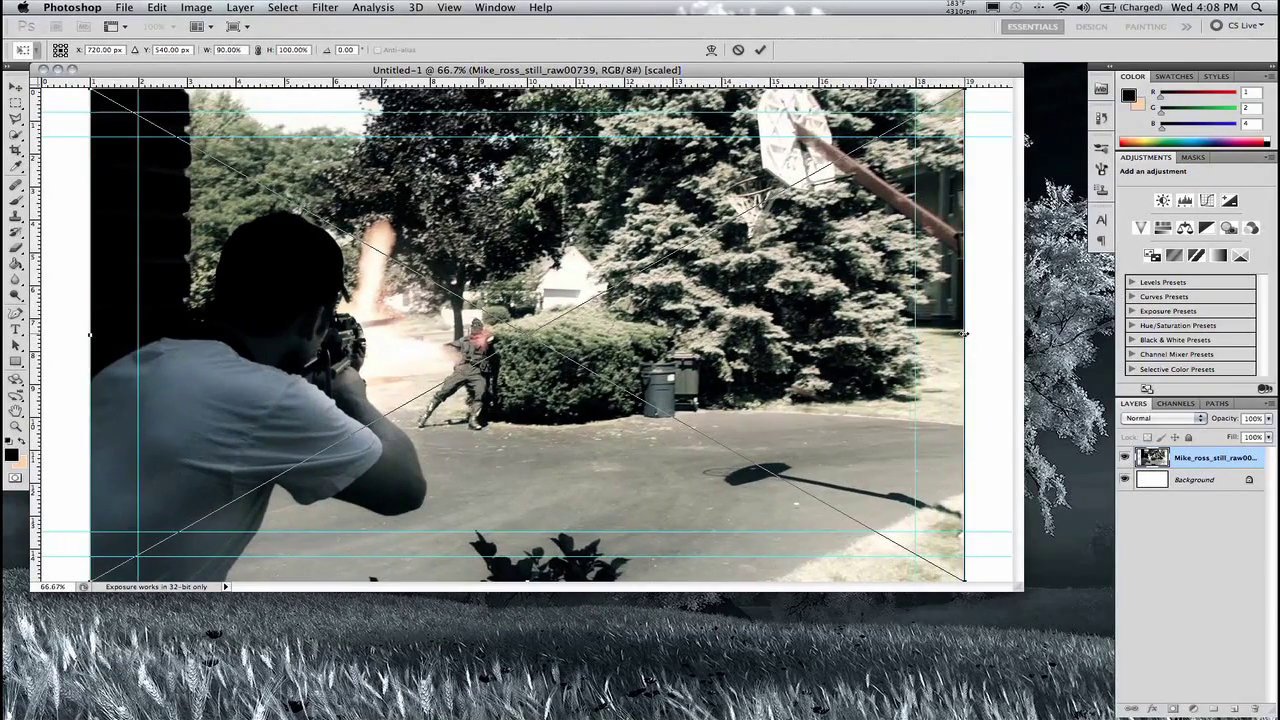
drag(963, 334, 1008, 334)
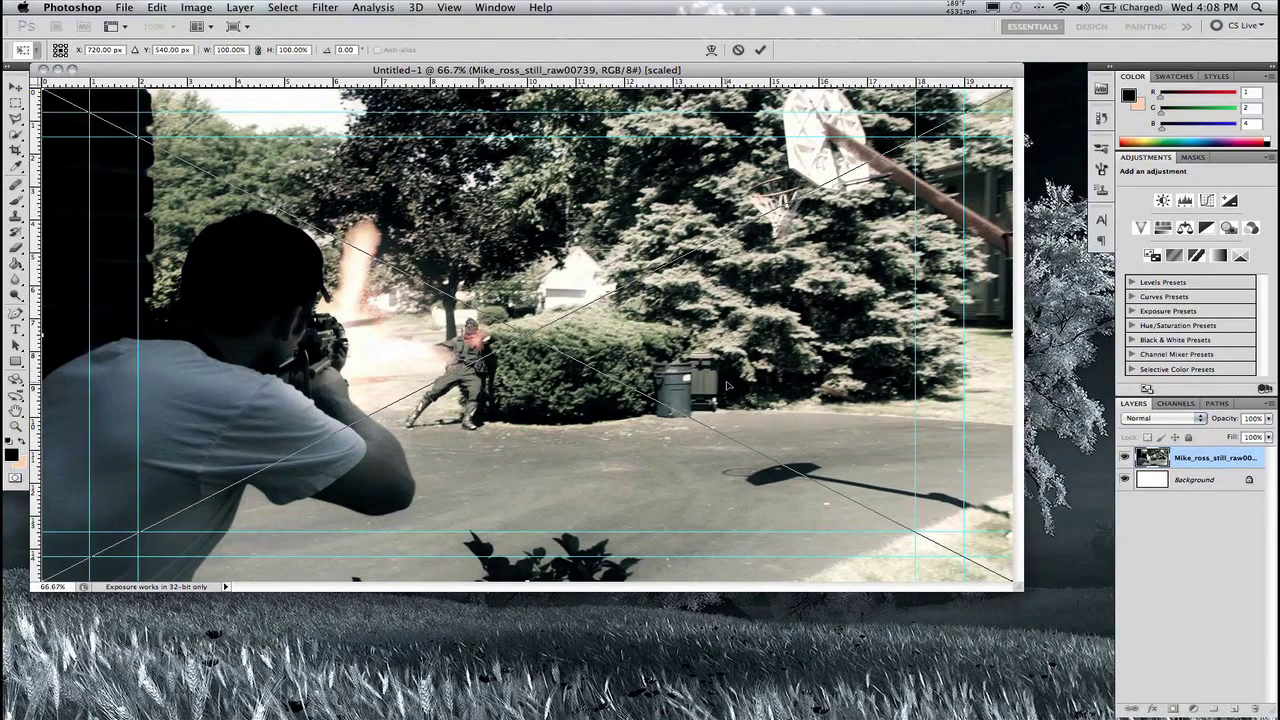
key(Return)
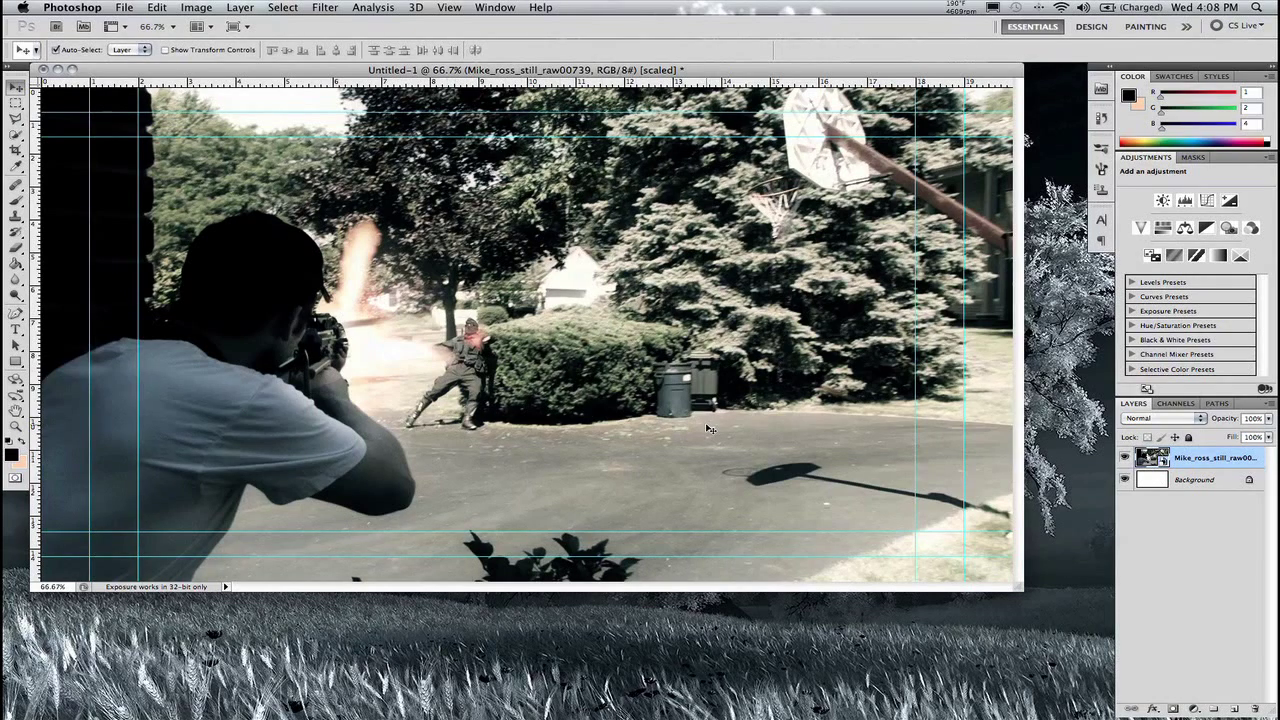
- Rasterize the still layer, make two copies, lock the bottom layer and select the top copy
right_click(1198, 462)
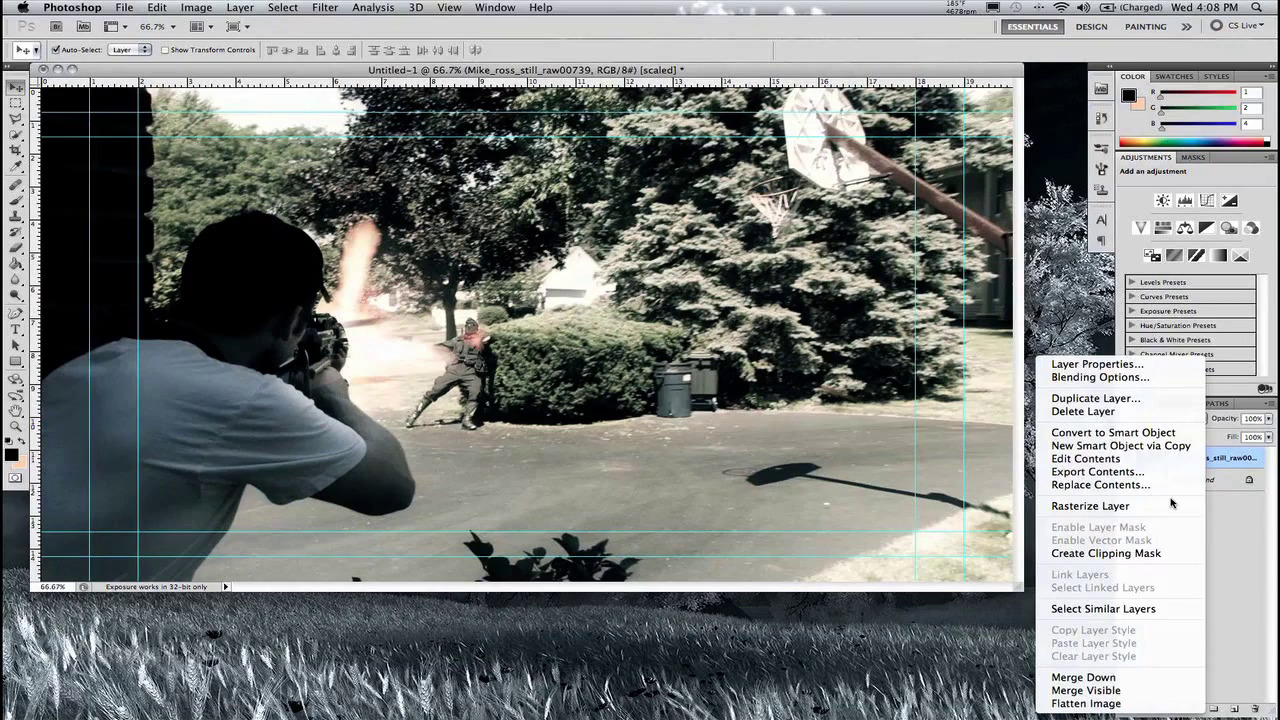
click(1168, 505)
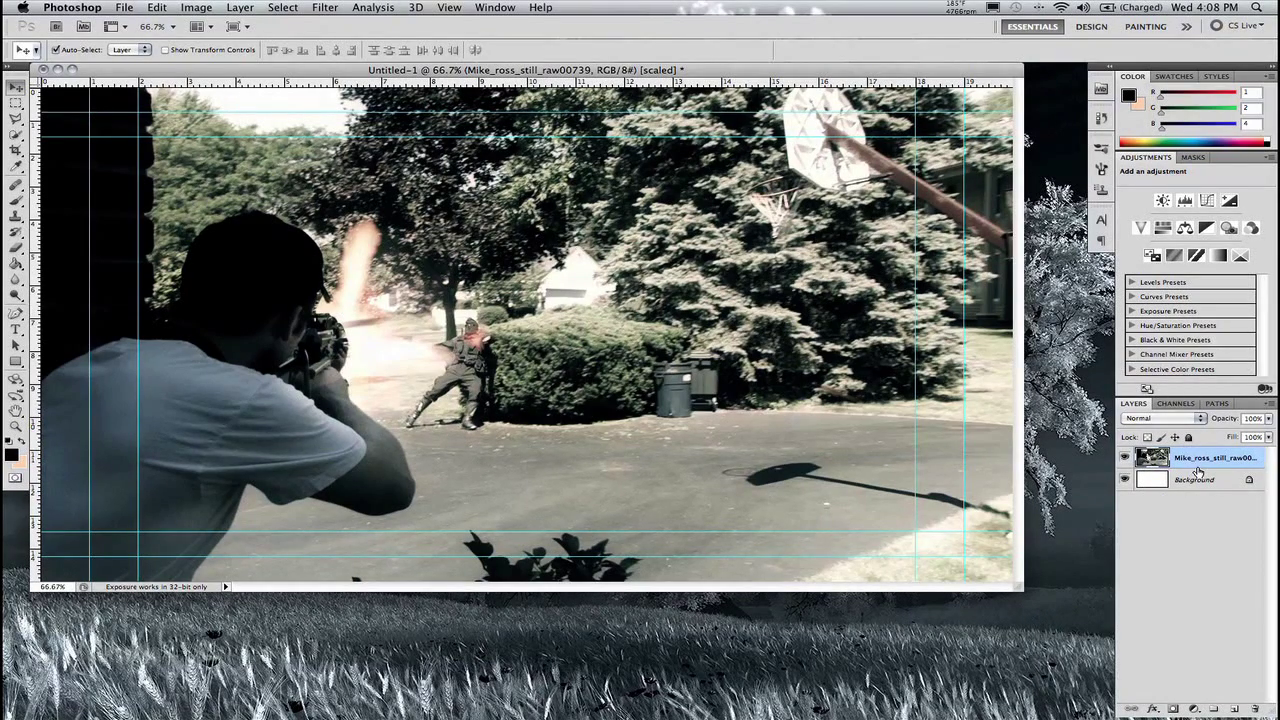
drag(1200, 464, 1236, 707)
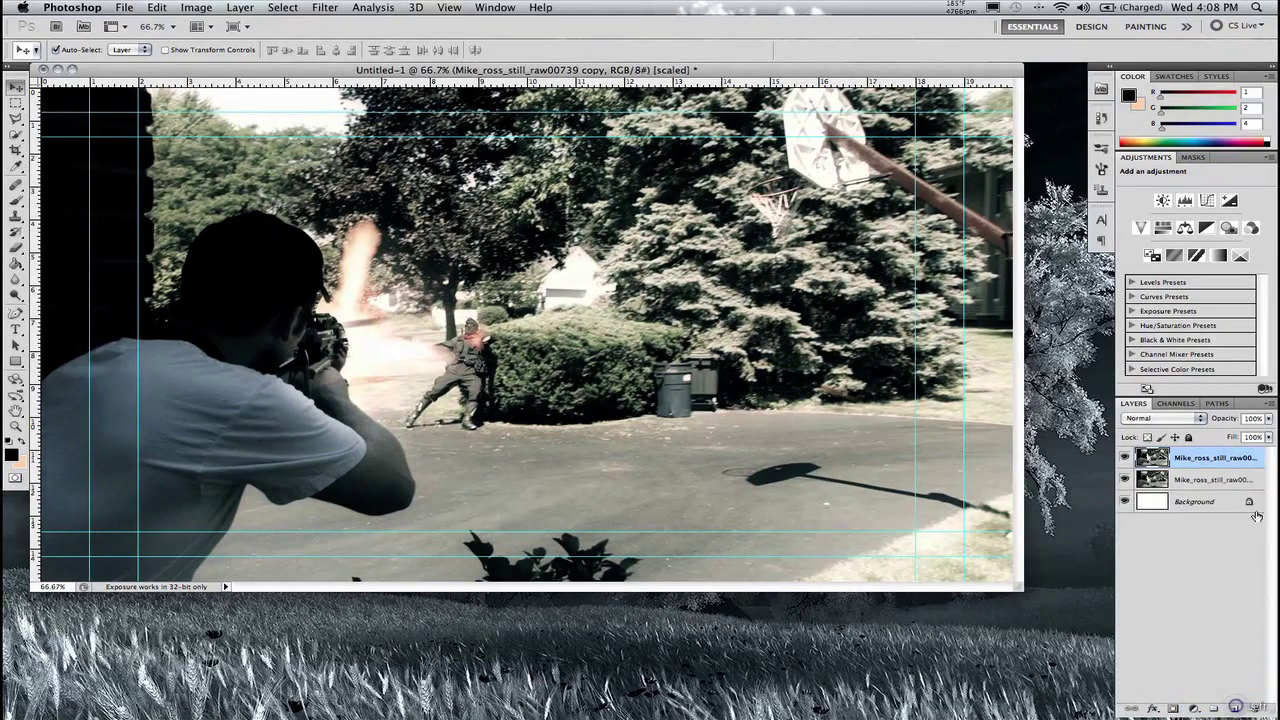
drag(1215, 458, 1234, 708)
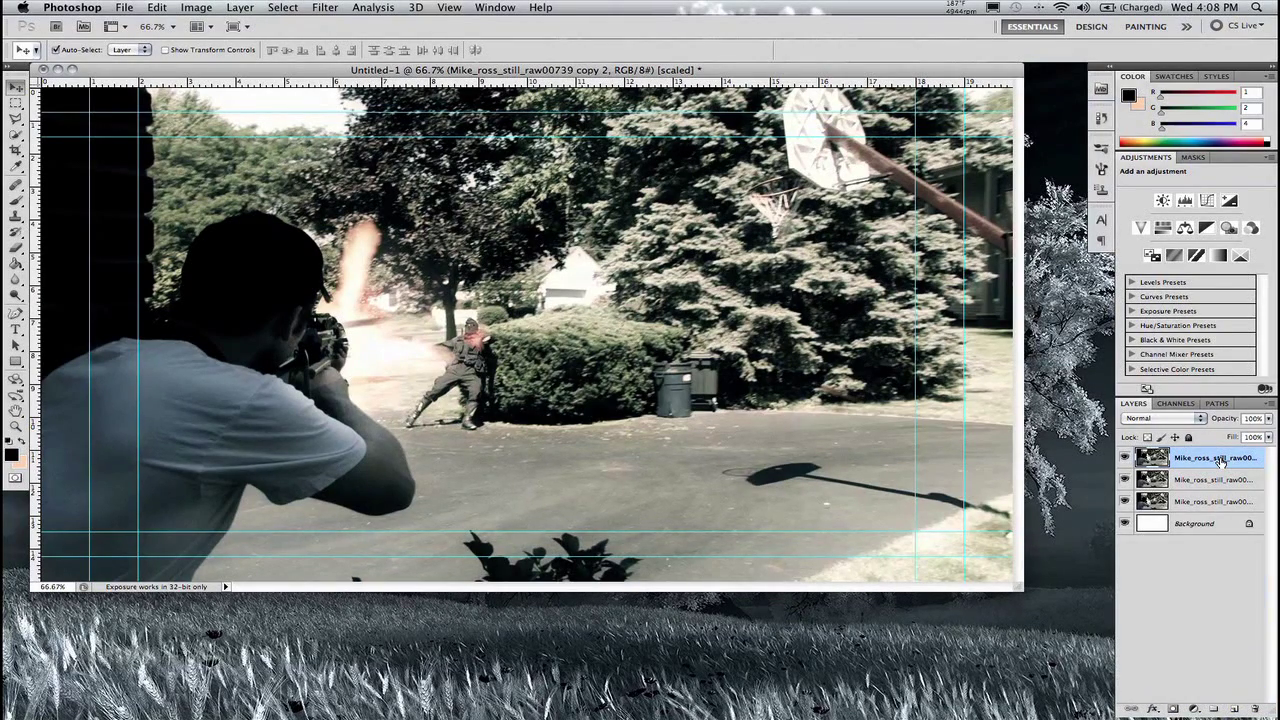
click(1205, 501)
click(1189, 437)
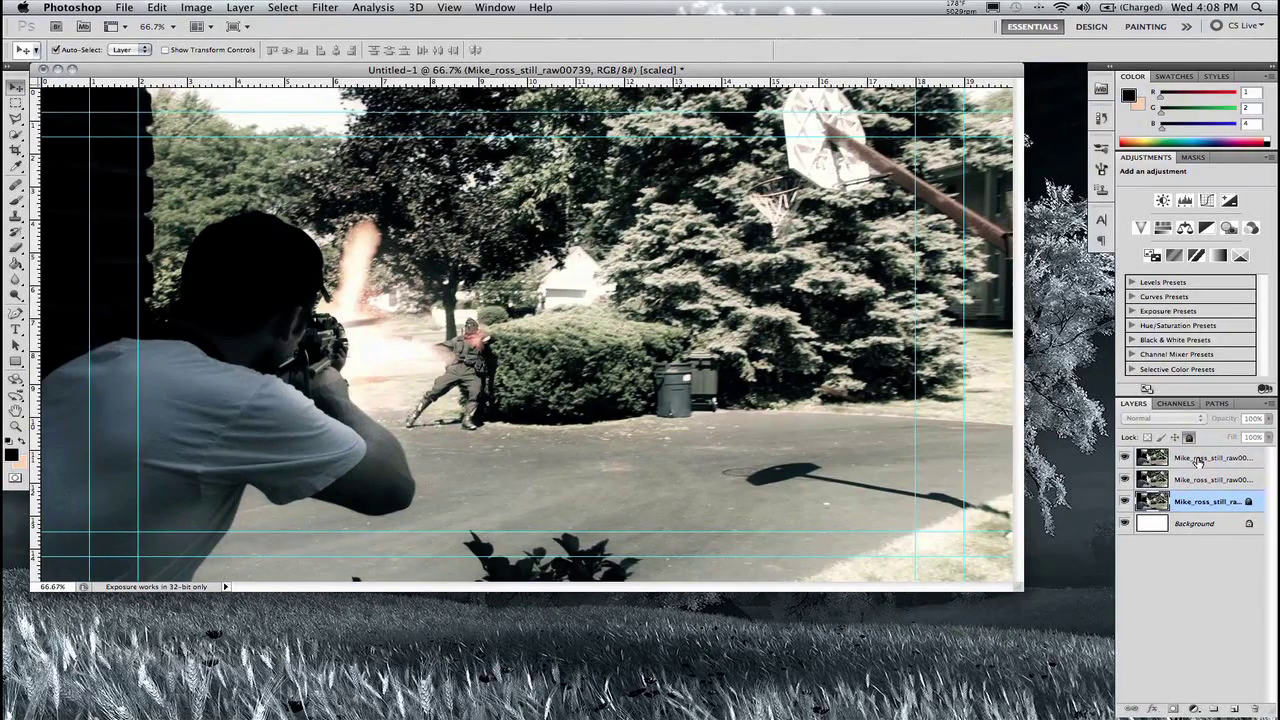
click(1197, 460)
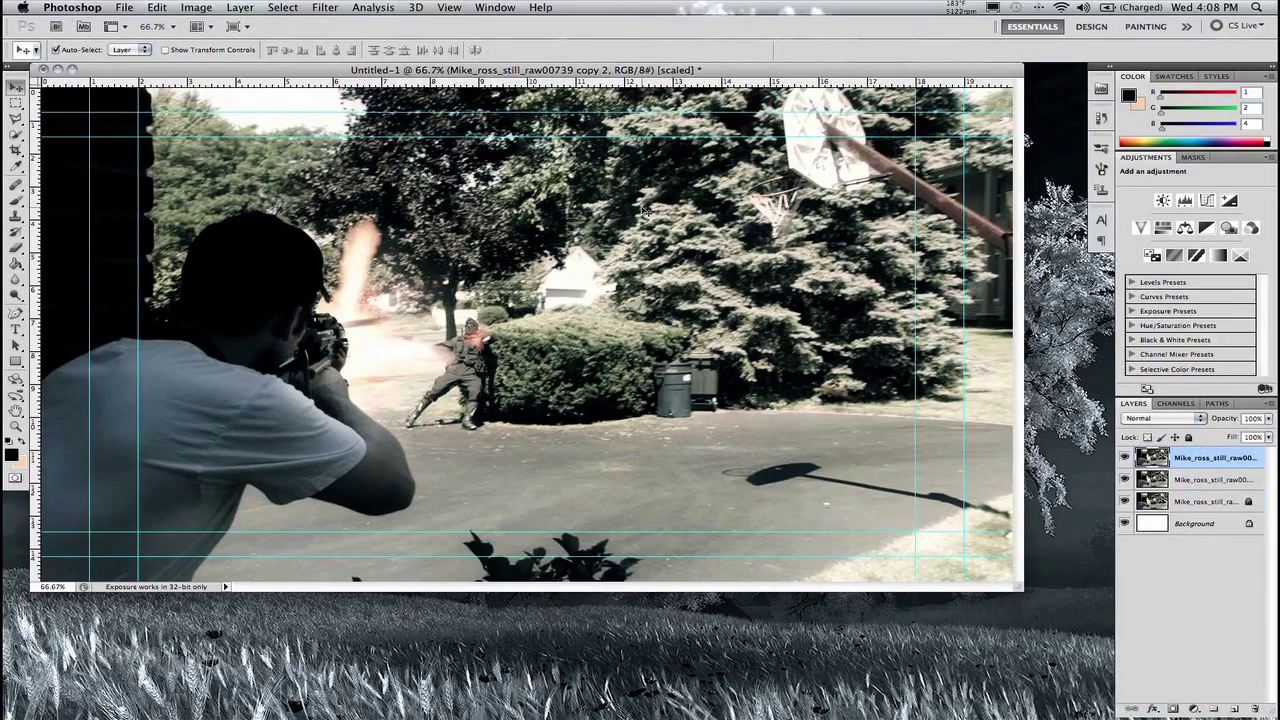
- Desaturate the top copy of the still to greyscale
click(196, 7)
mouse_move(222, 50)
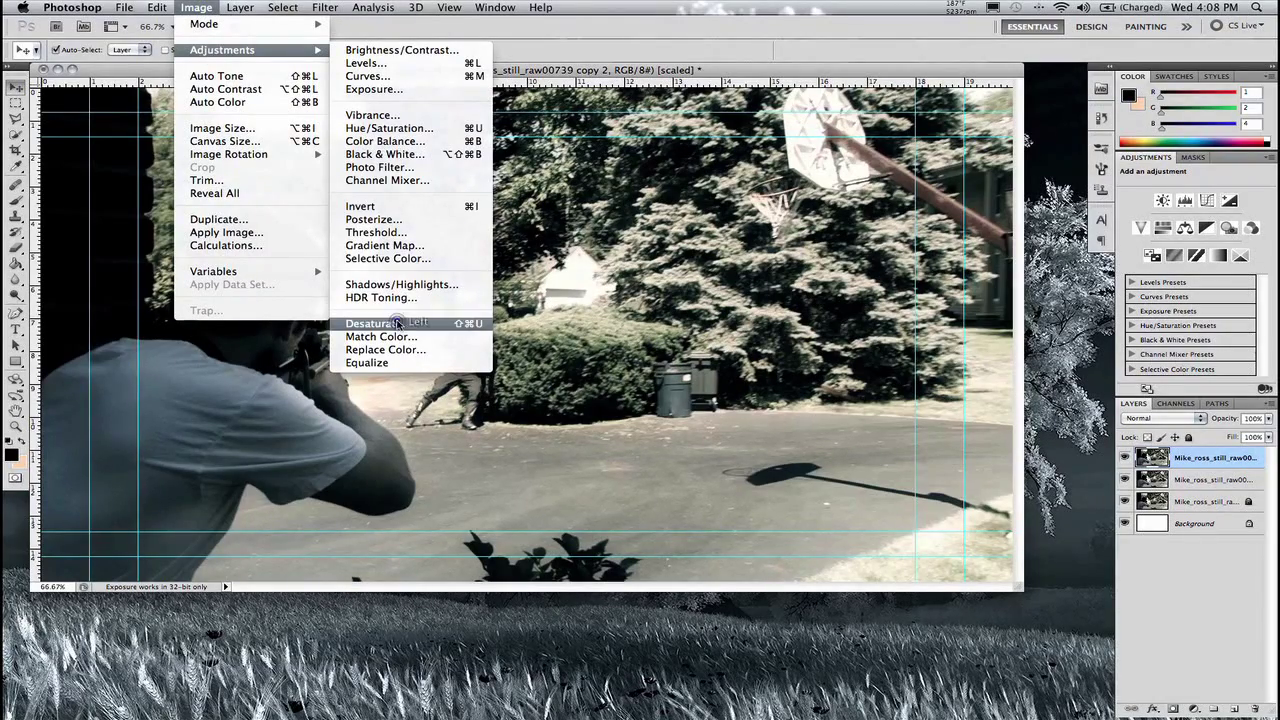
click(395, 324)
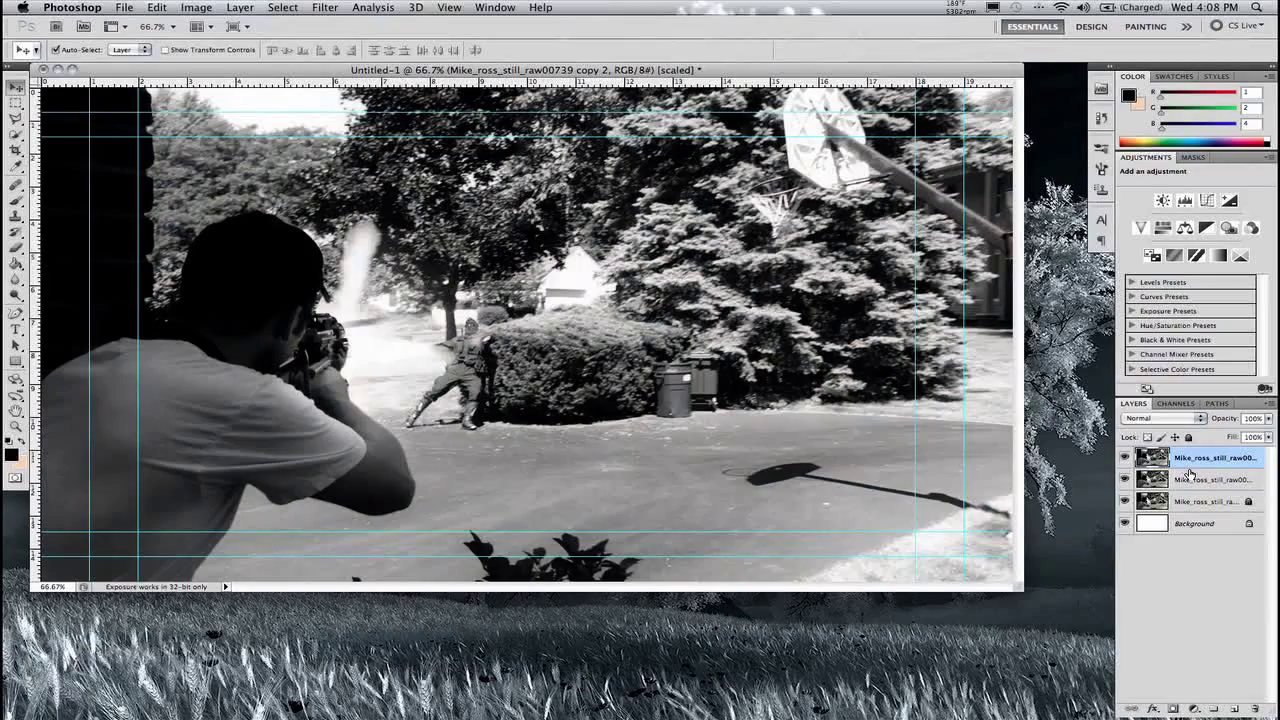
- Apply Levels to the top copy with input values 61, 1.61 and 146
click(197, 8)
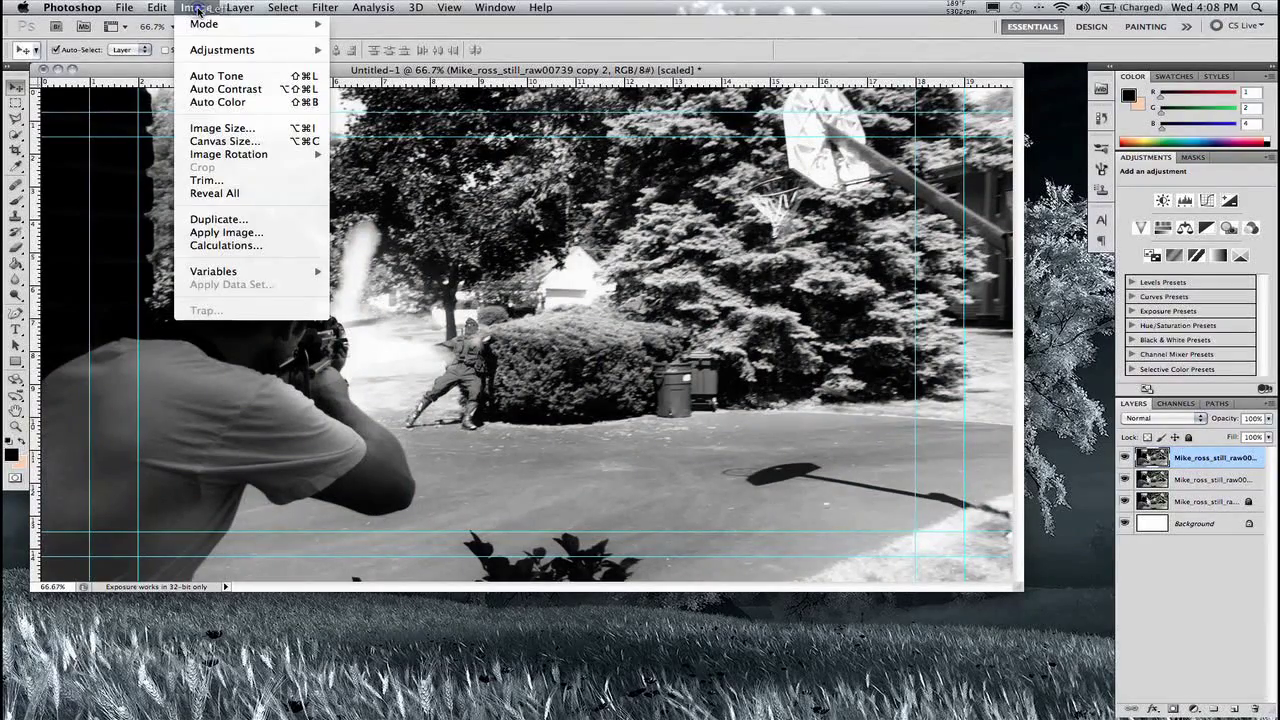
mouse_move(224, 52)
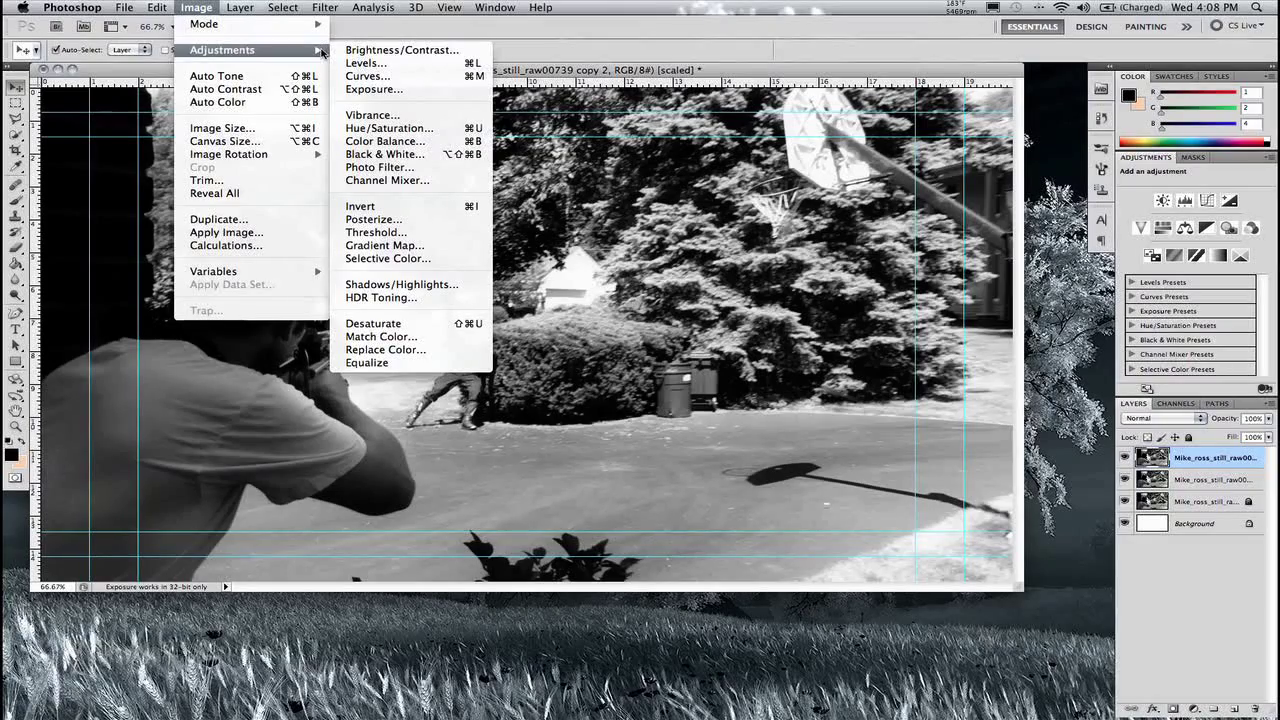
click(368, 63)
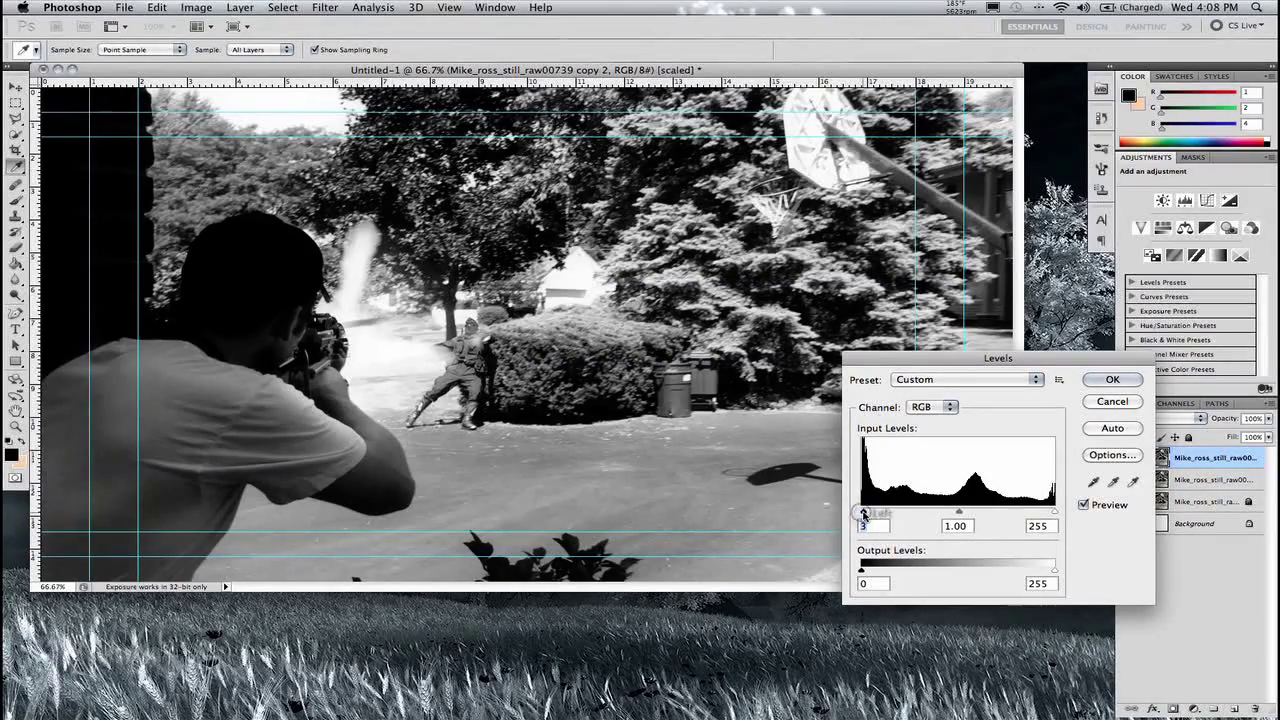
drag(861, 514, 956, 511)
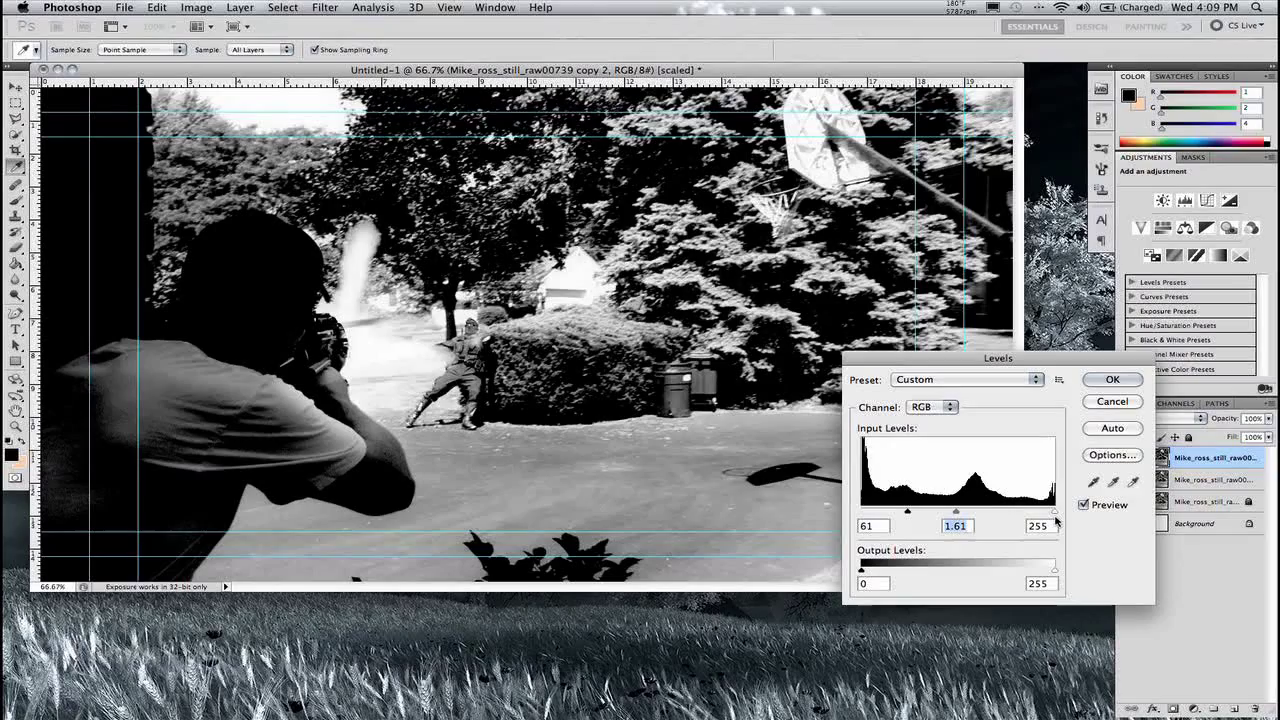
drag(1055, 513, 975, 513)
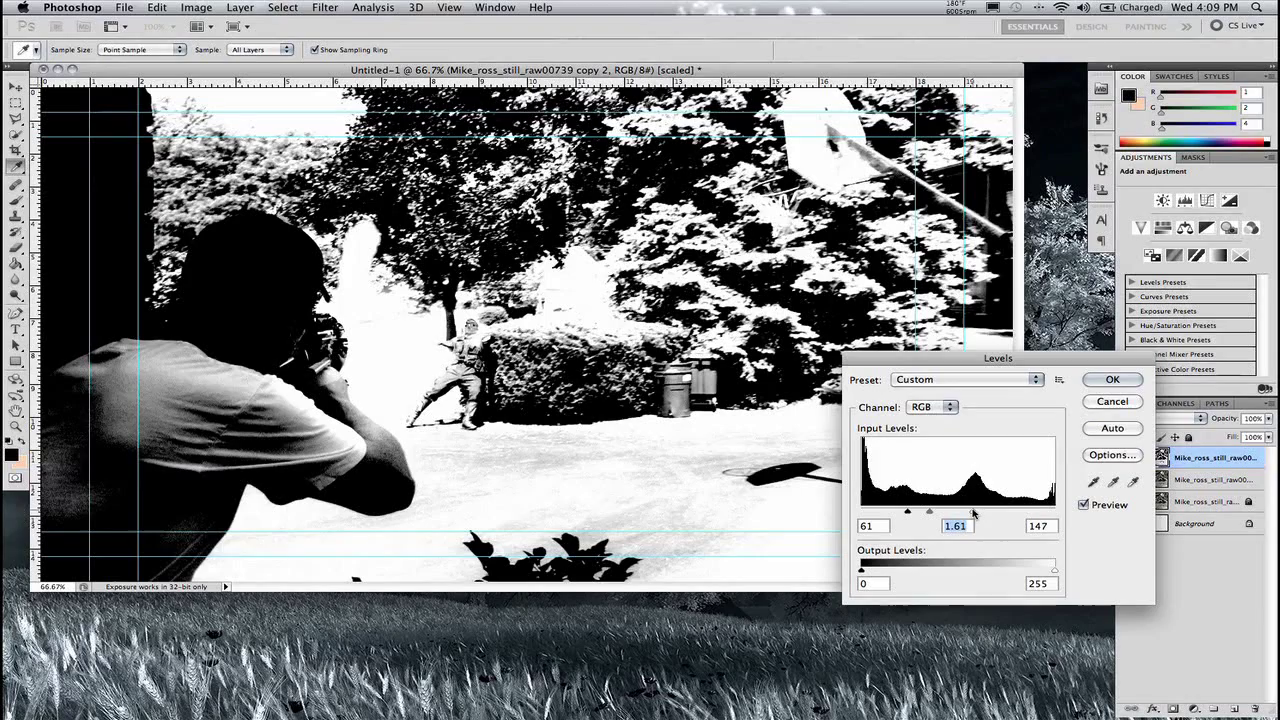
key(Tab)
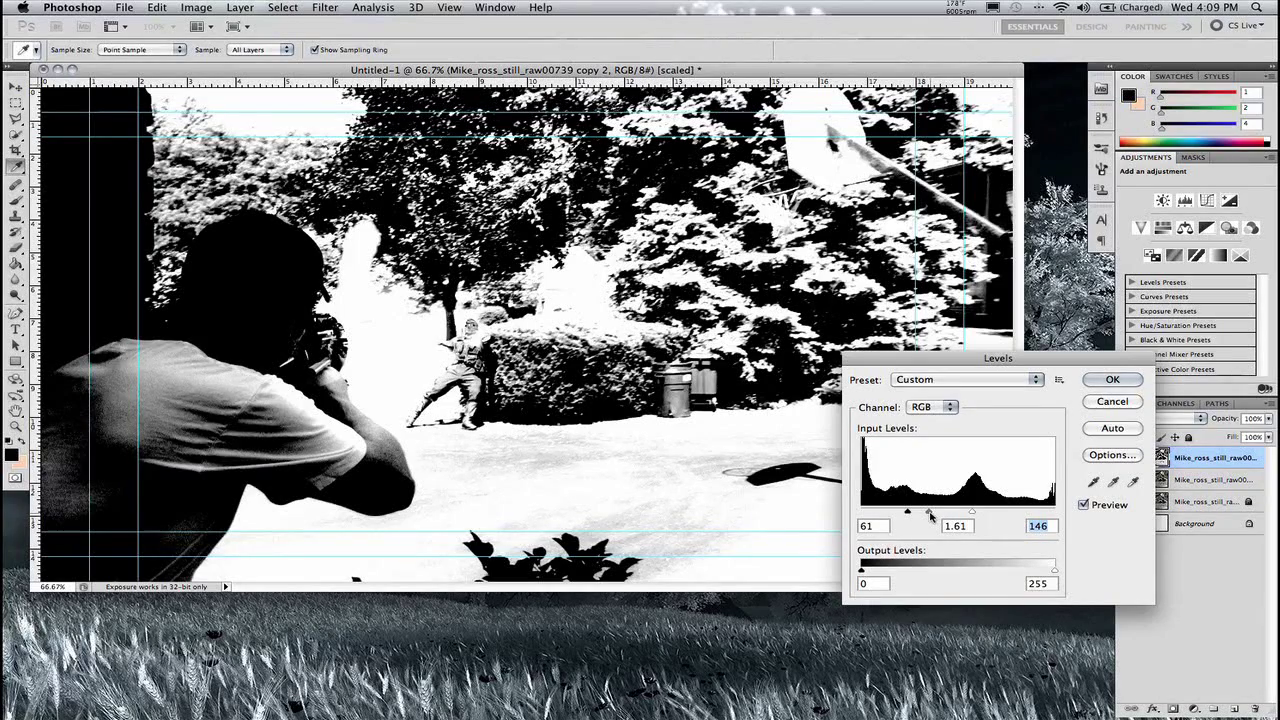
click(1113, 380)
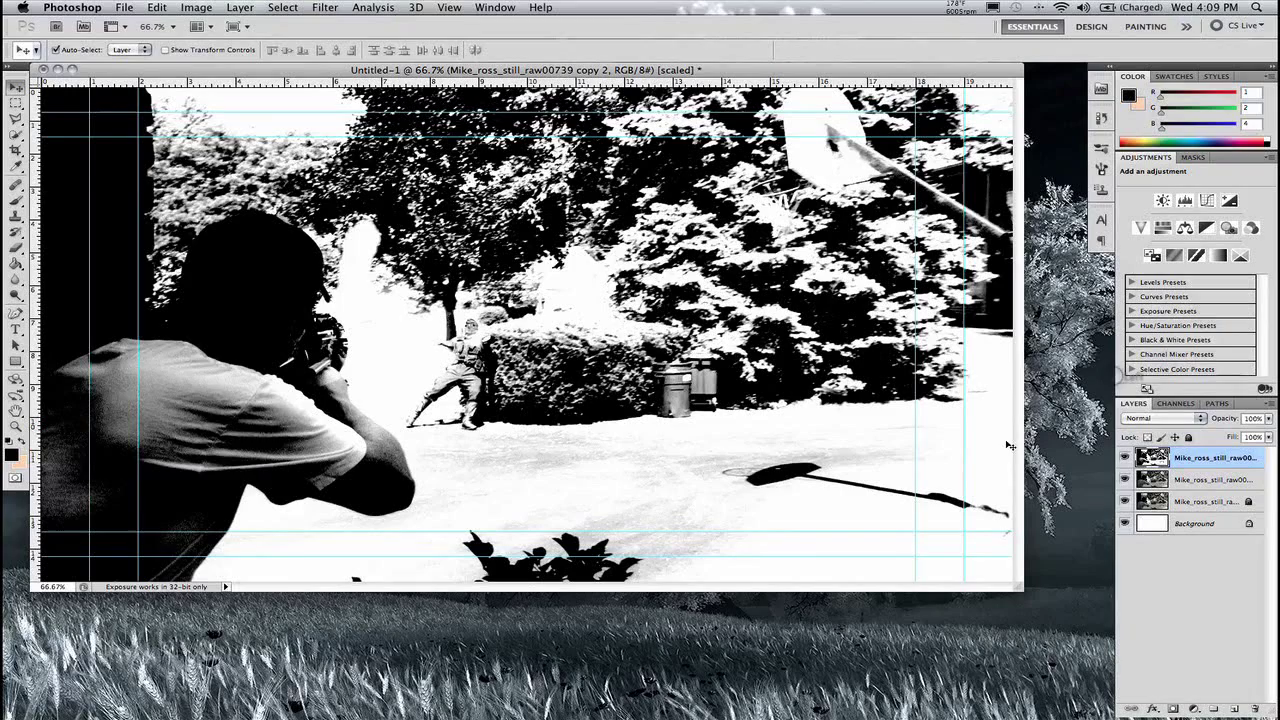
- Select the middle copy, hide the top copy, and desaturate the middle copy to greyscale
click(1185, 480)
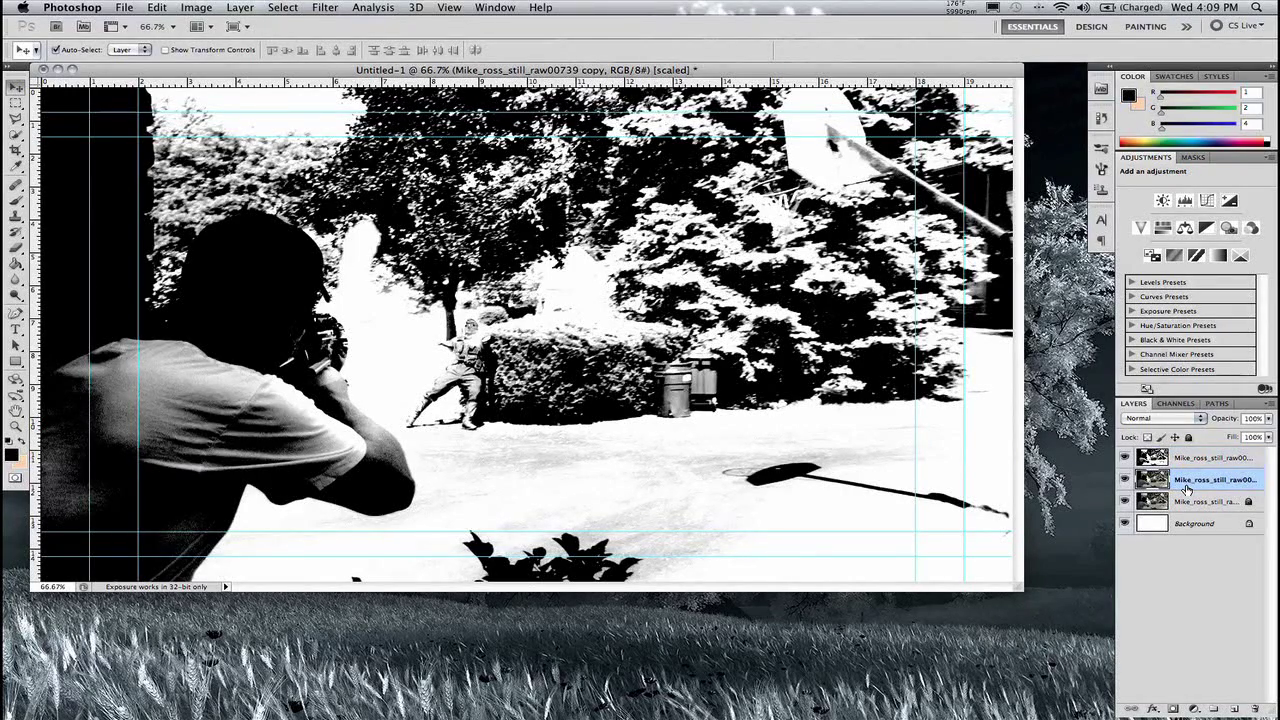
click(1124, 457)
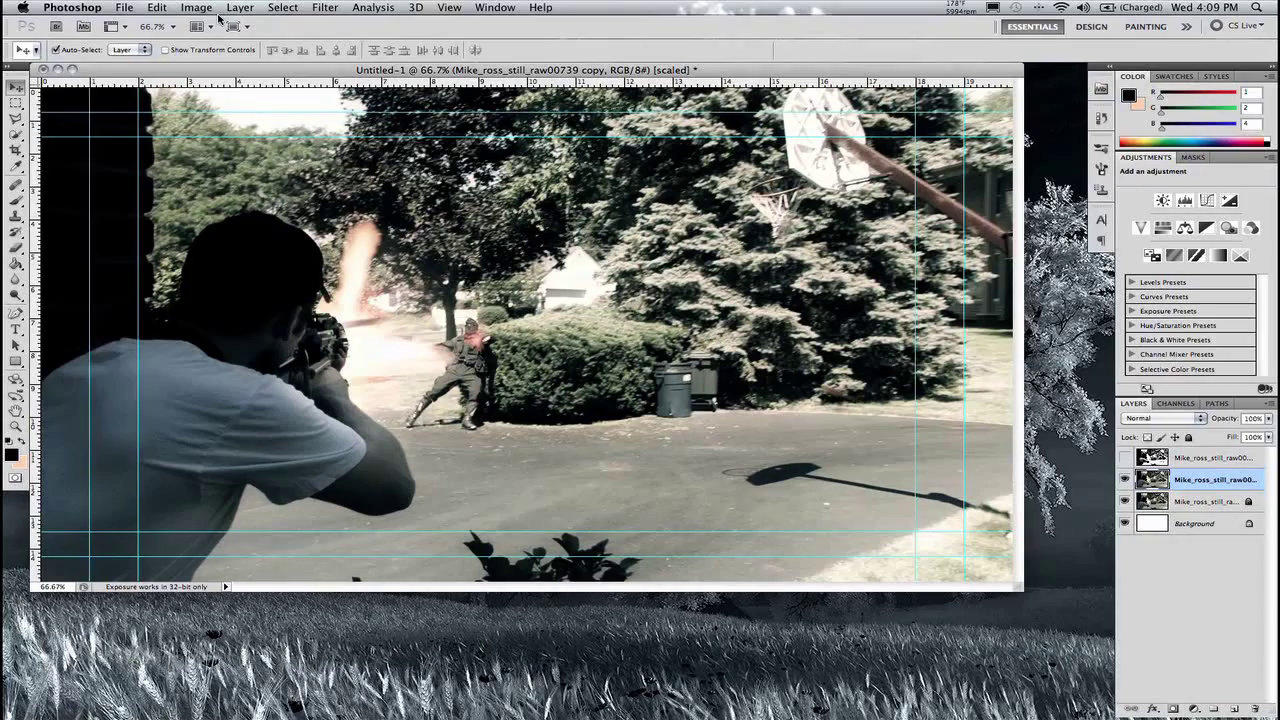
click(196, 7)
mouse_move(290, 50)
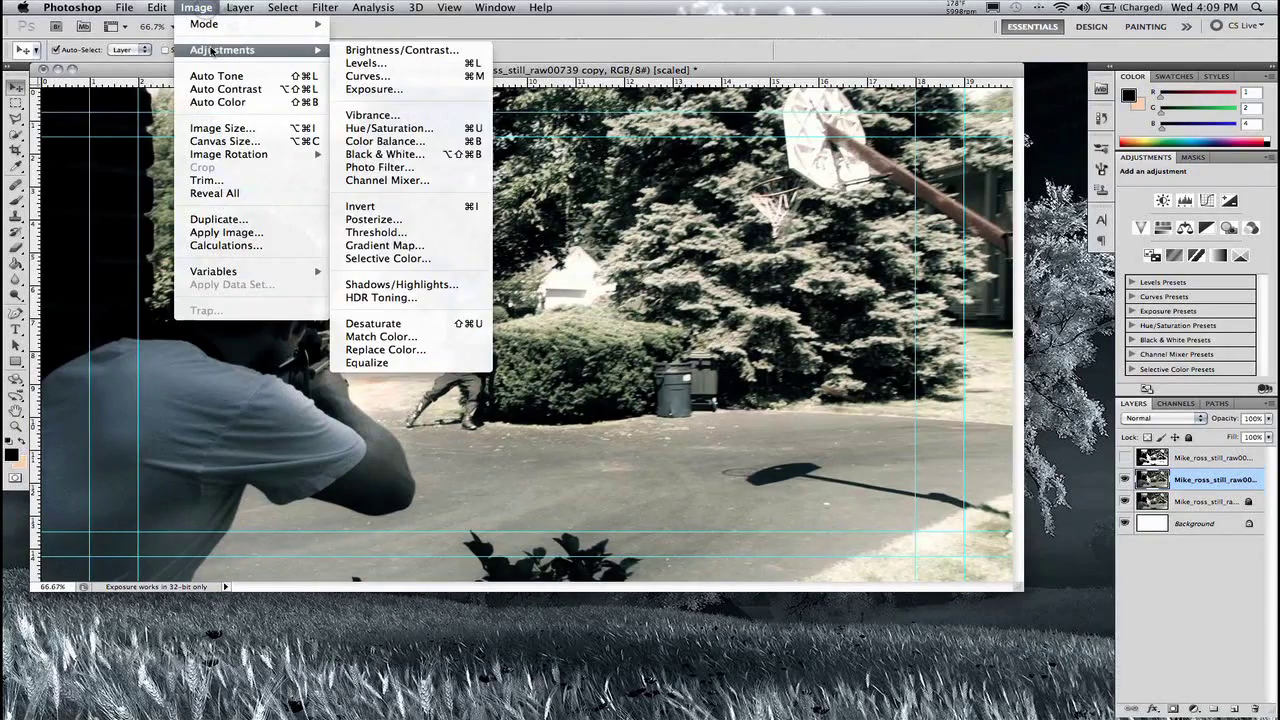
click(406, 322)
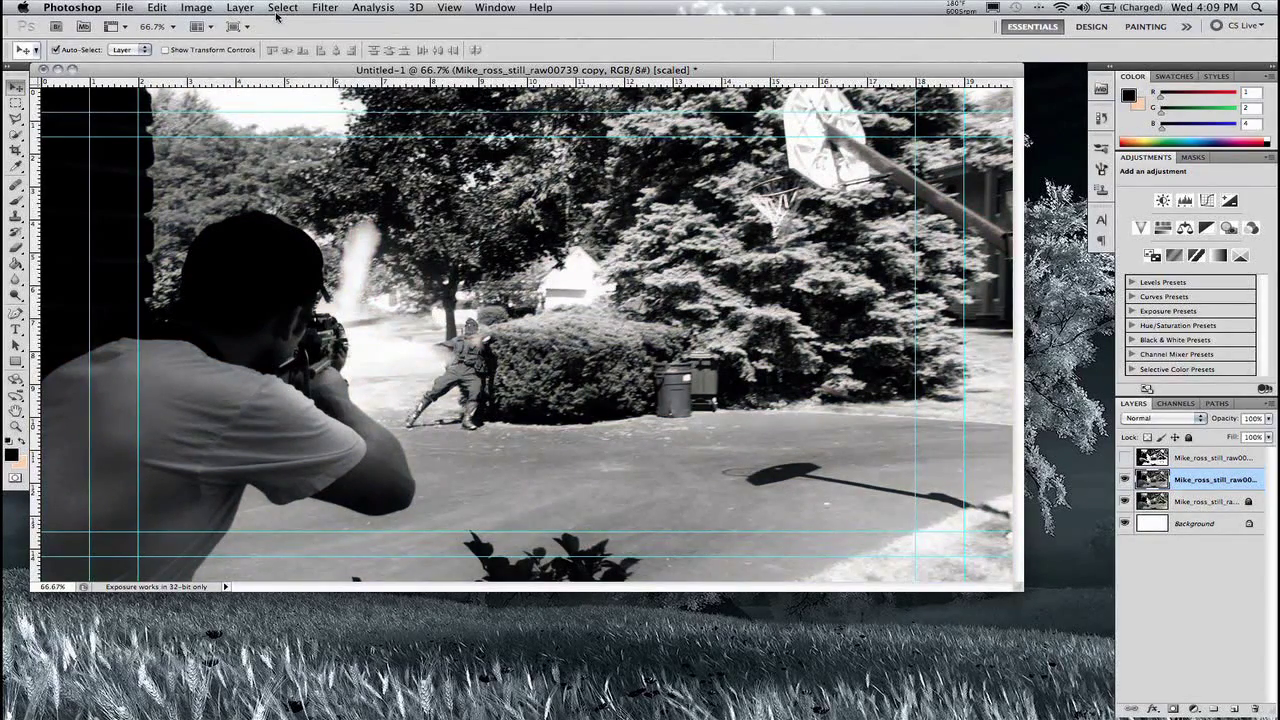
- Apply the Cutout filter to the middle copy with 6 levels, simplicity 4, fidelity 2
click(325, 8)
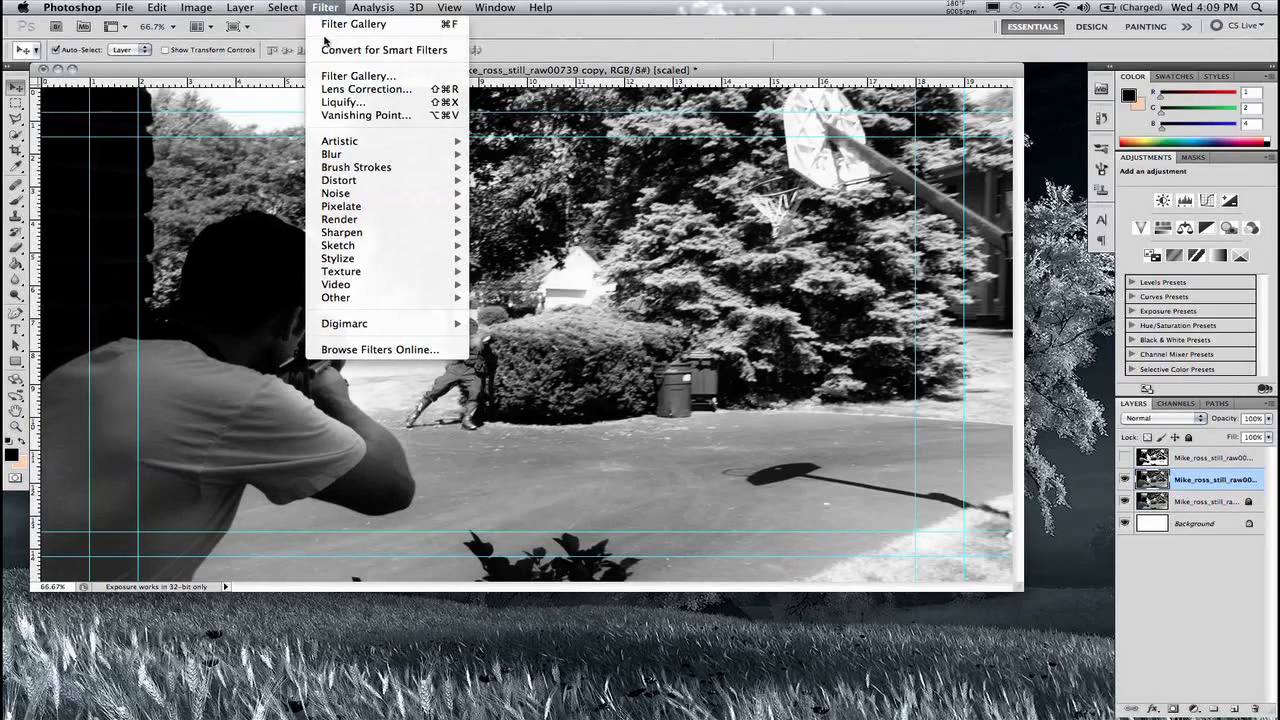
mouse_move(375, 145)
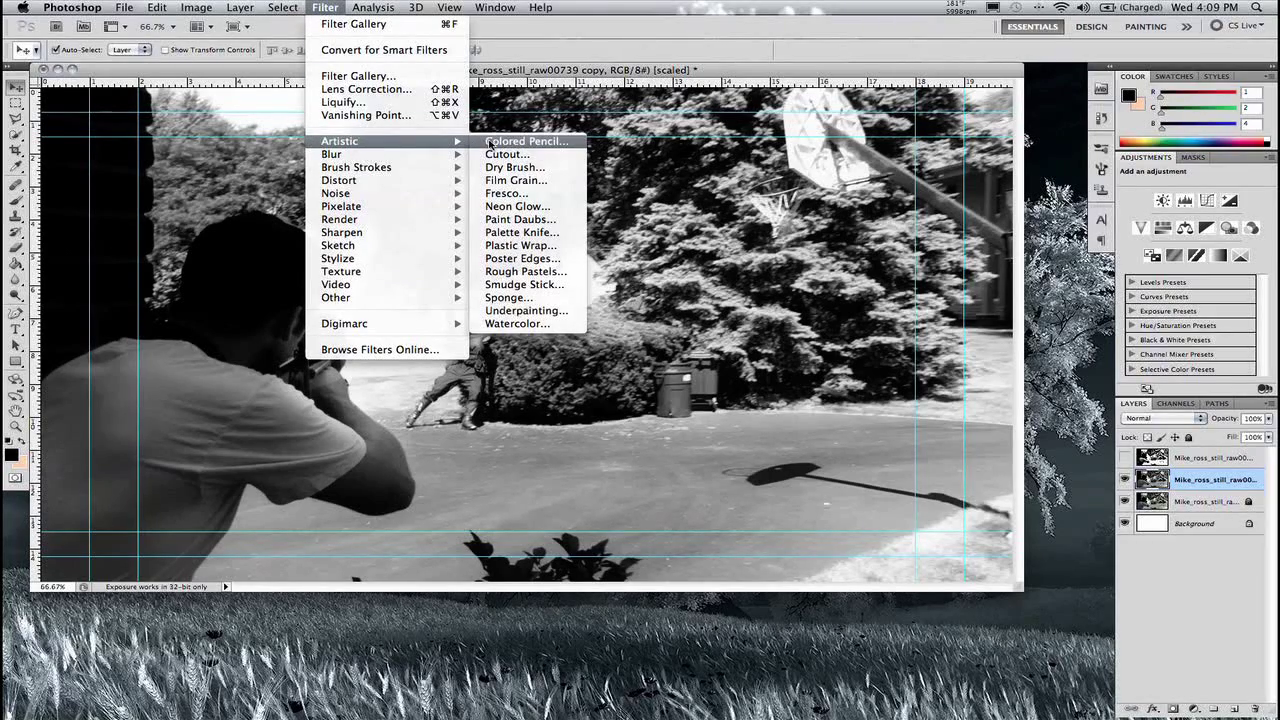
click(507, 155)
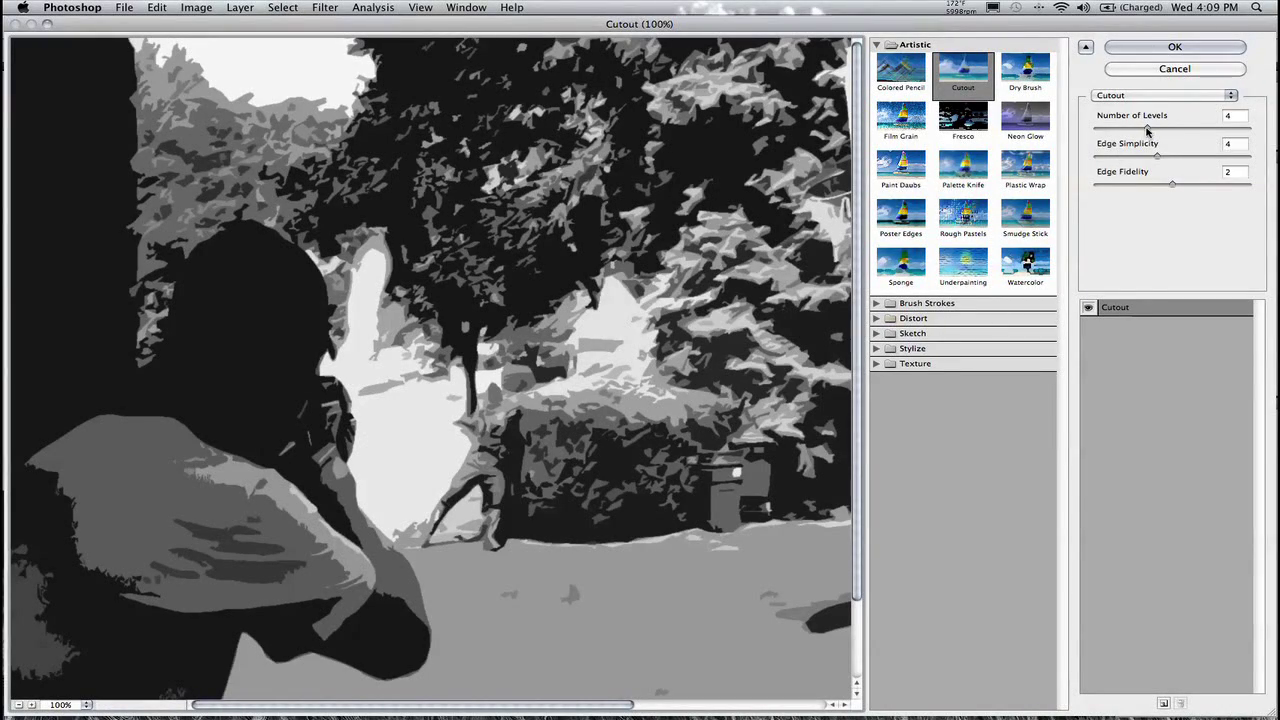
drag(1147, 130, 1136, 132)
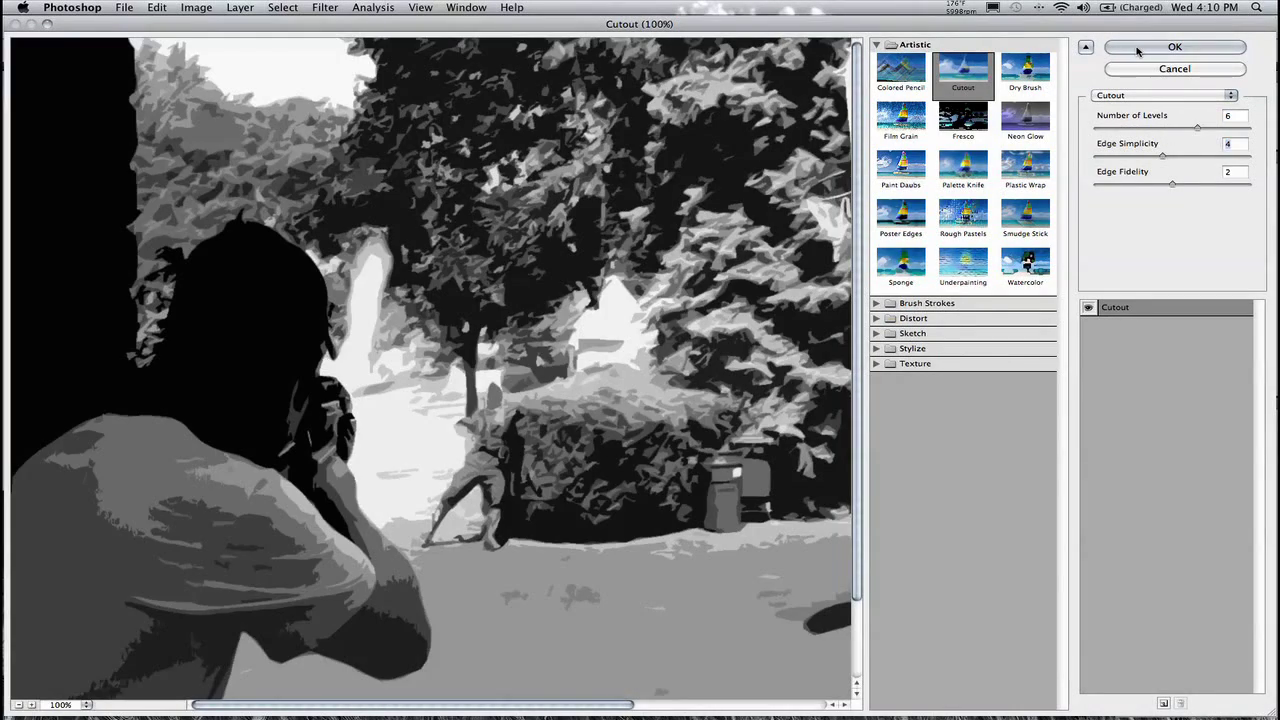
click(1137, 50)
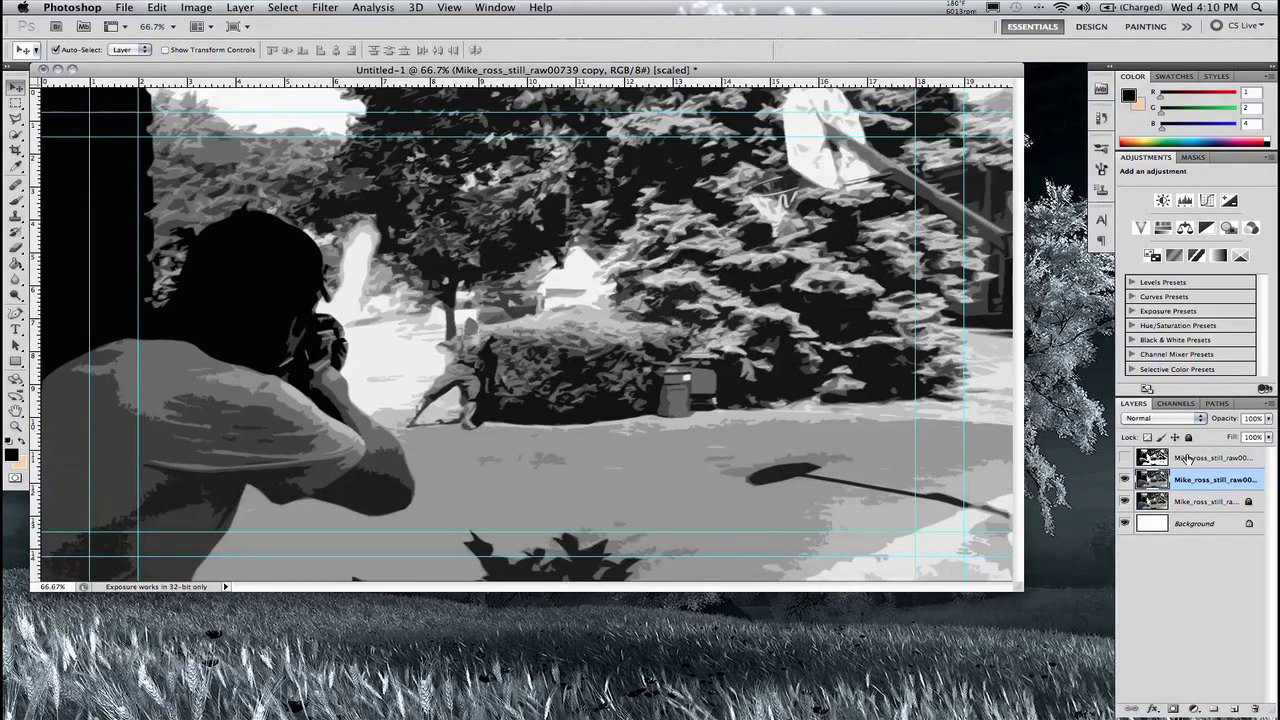
- Show the top copy and, zoomed to 300%, erase the soldier's chest with a 40-pixel eraser
click(1125, 461)
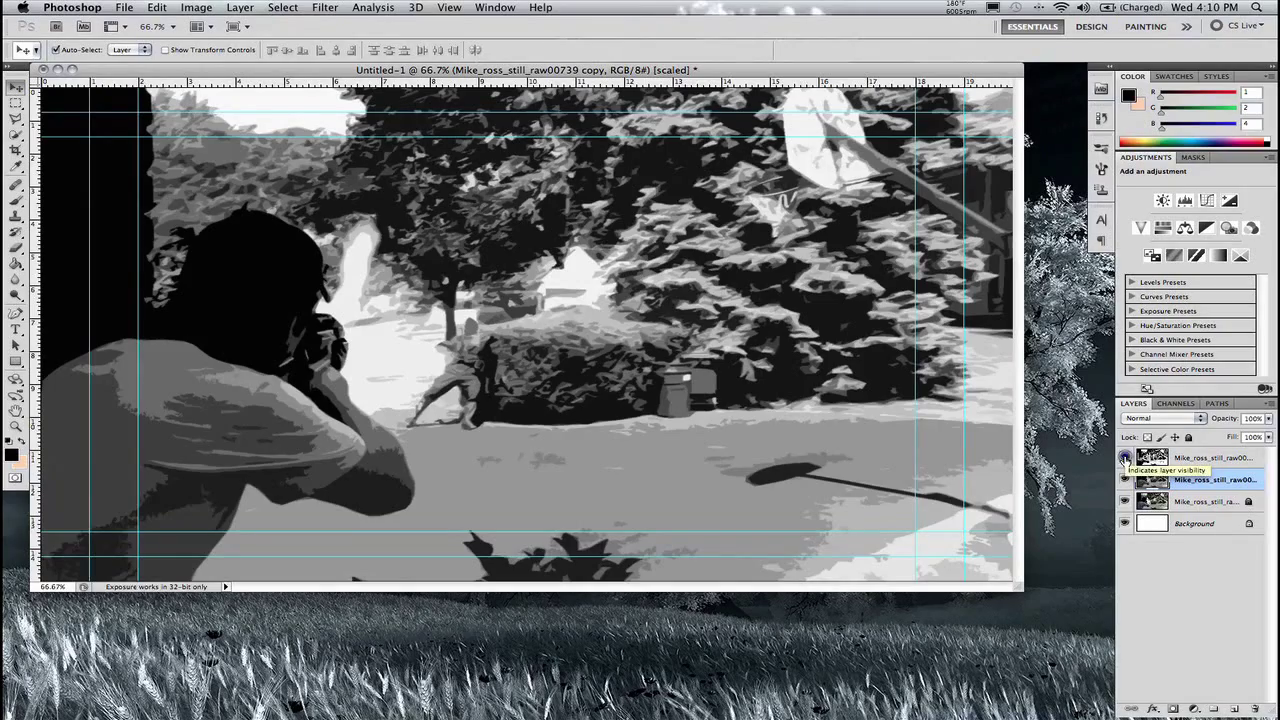
click(1190, 458)
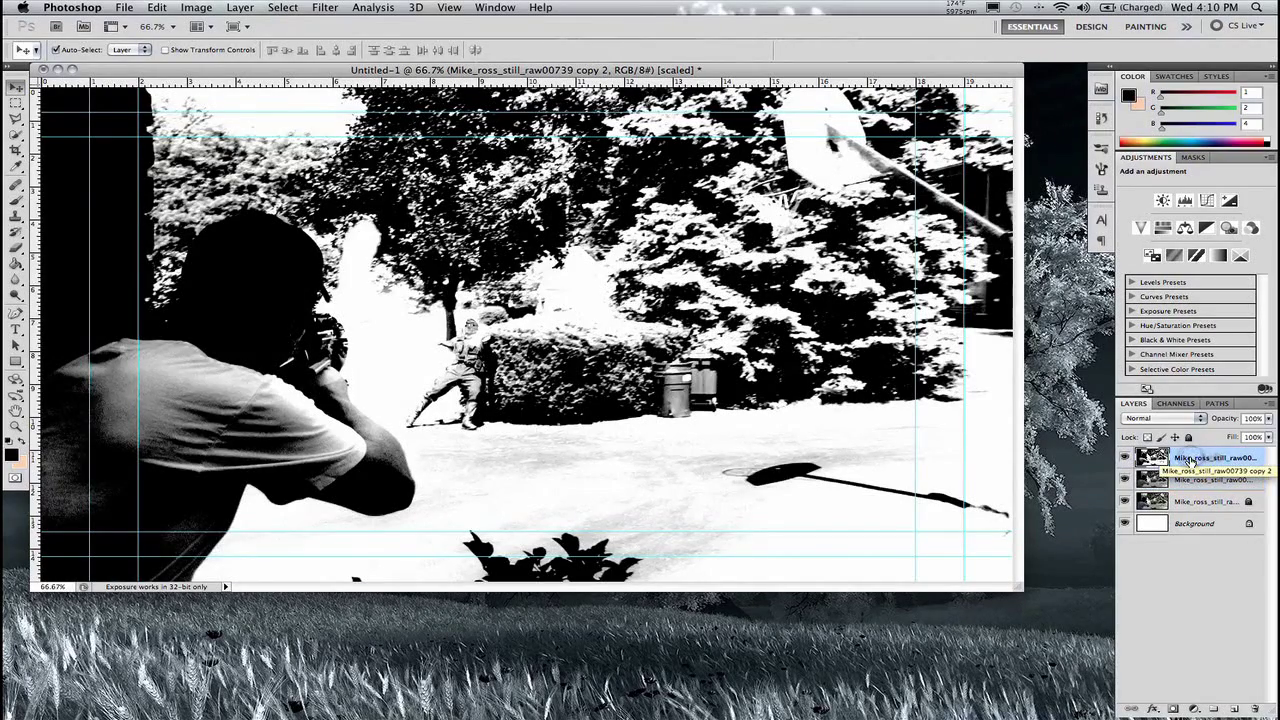
click(9, 250)
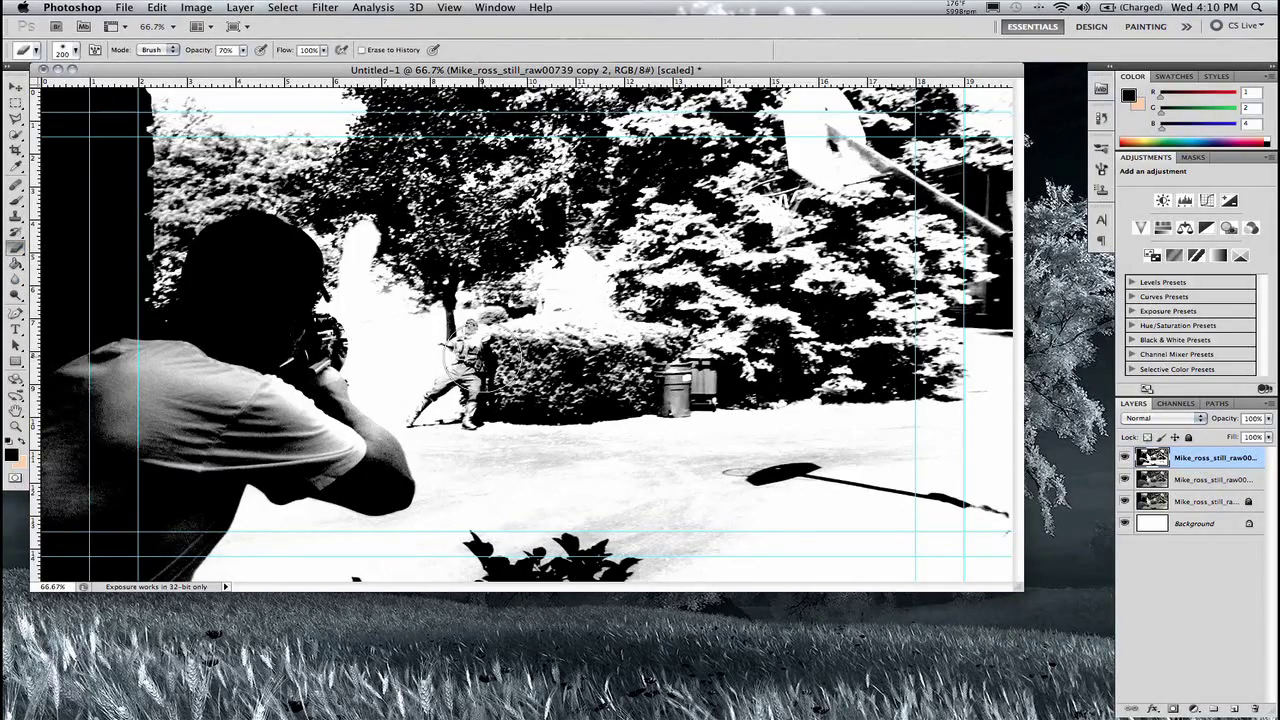
key(super+equal)
key(super+equal)
key(super+equal)
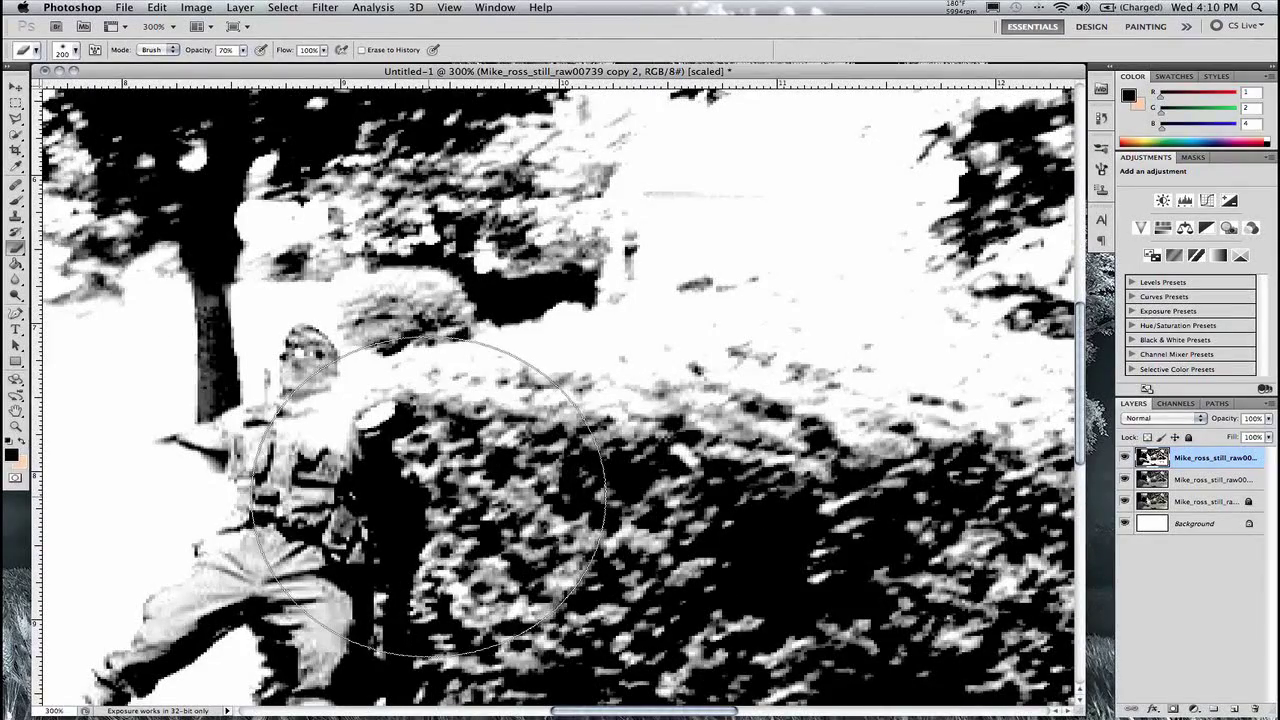
drag(432, 495, 565, 428)
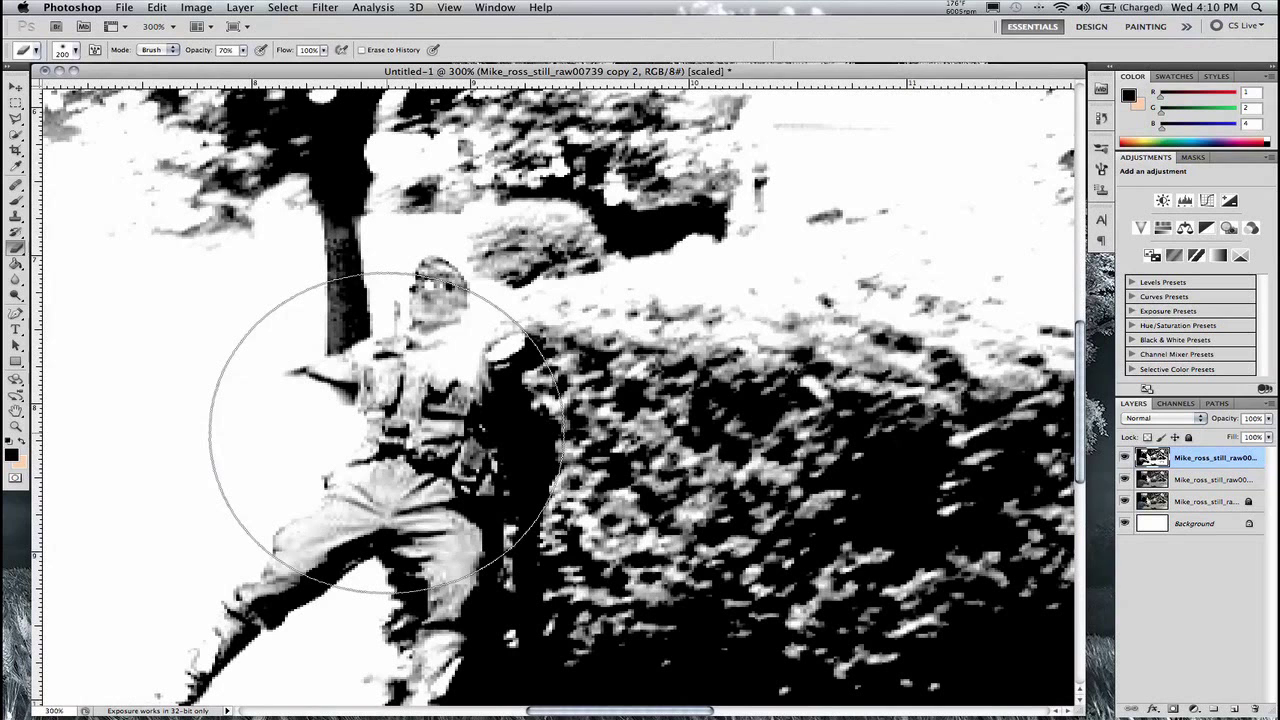
key(bracketleft)
key(bracketleft)
key(bracketleft)
key(bracketleft)
key(bracketleft)
key(bracketleft)
key(bracketleft)
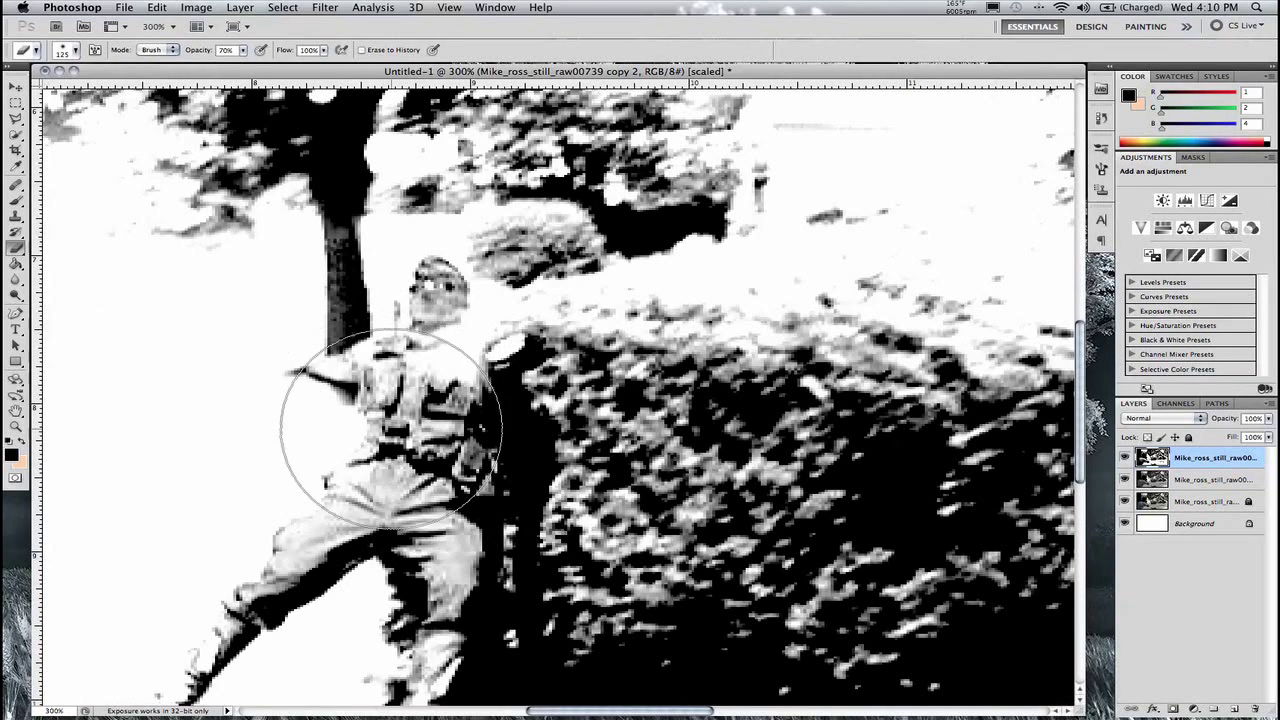
key(bracketleft)
key(bracketleft)
key(bracketleft)
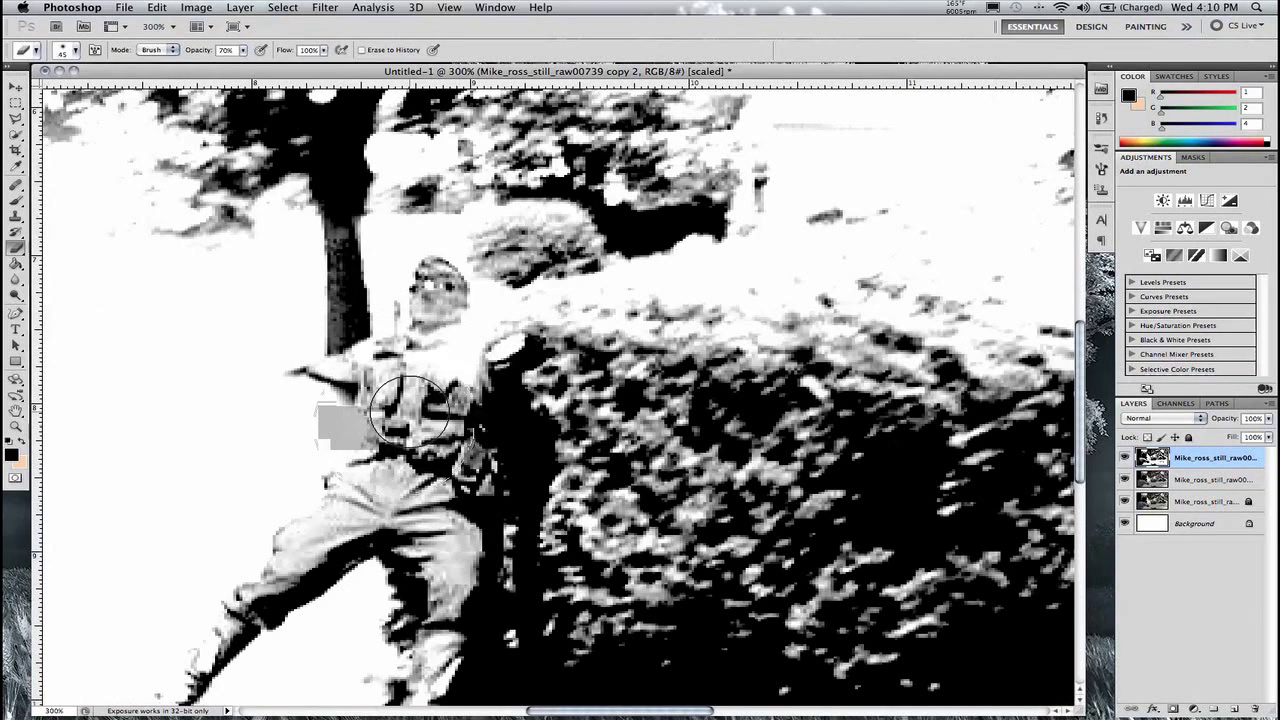
mouse_move(409, 410)
mouse_down()
mouse_move(434, 357)
mouse_move(430, 370)
mouse_up()
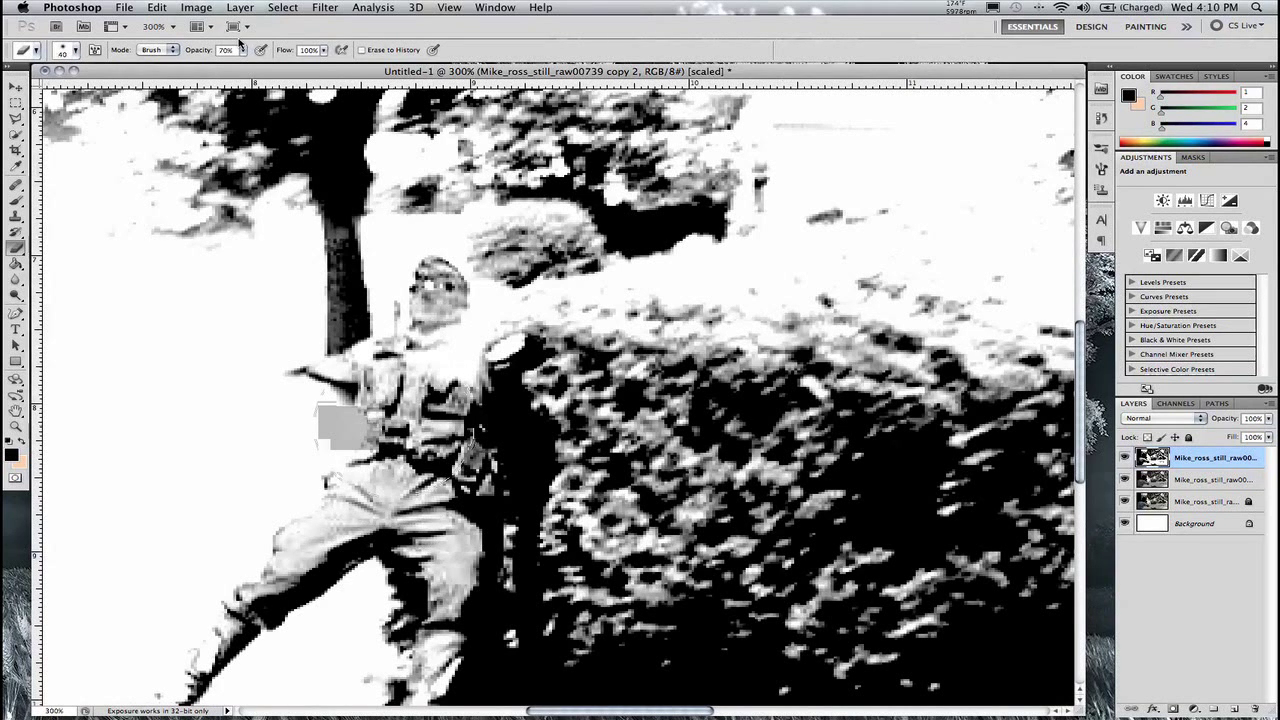
- At about 69% eraser opacity and 25 pixels, erase the soldier's belly, legs and head
click(242, 49)
drag(246, 65, 245, 66)
mouse_move(410, 430)
mouse_down()
mouse_move(425, 380)
mouse_move(395, 475)
mouse_move(349, 509)
mouse_move(388, 455)
mouse_move(420, 365)
mouse_move(405, 385)
mouse_move(391, 371)
mouse_move(429, 349)
mouse_move(451, 363)
mouse_move(415, 460)
mouse_move(432, 470)
mouse_move(449, 571)
mouse_move(430, 555)
mouse_up()
key(bracketleft)
key(bracketleft)
key(bracketleft)
mouse_move(428, 278)
mouse_down()
mouse_move(450, 290)
mouse_move(345, 365)
mouse_up()
scroll(400, 380, down, 5)
scroll(400, 380, left, 4)
mouse_move(440, 420)
mouse_down()
mouse_move(590, 400)
mouse_move(590, 535)
mouse_move(343, 486)
mouse_up()
scroll(450, 400, up, 2)
drag(486, 300, 529, 329)
- At 100% zoom, erase the shooter's shirt and arm with 300- and 175-pixel erasers
key(super+minus)
key(super+minus)
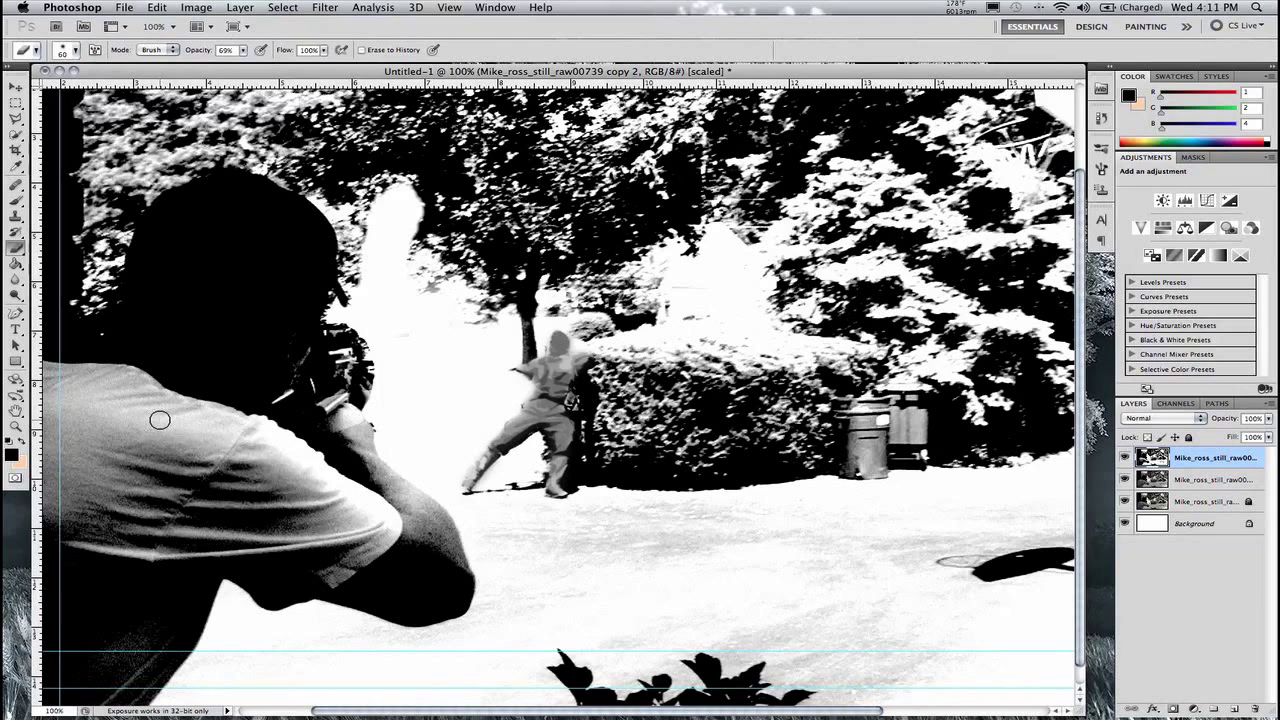
key(bracketright)
key(bracketright)
key(bracketright)
key(bracketright)
key(bracketright)
key(bracketright)
key(bracketright)
key(bracketright)
key(bracketright)
key(bracketright)
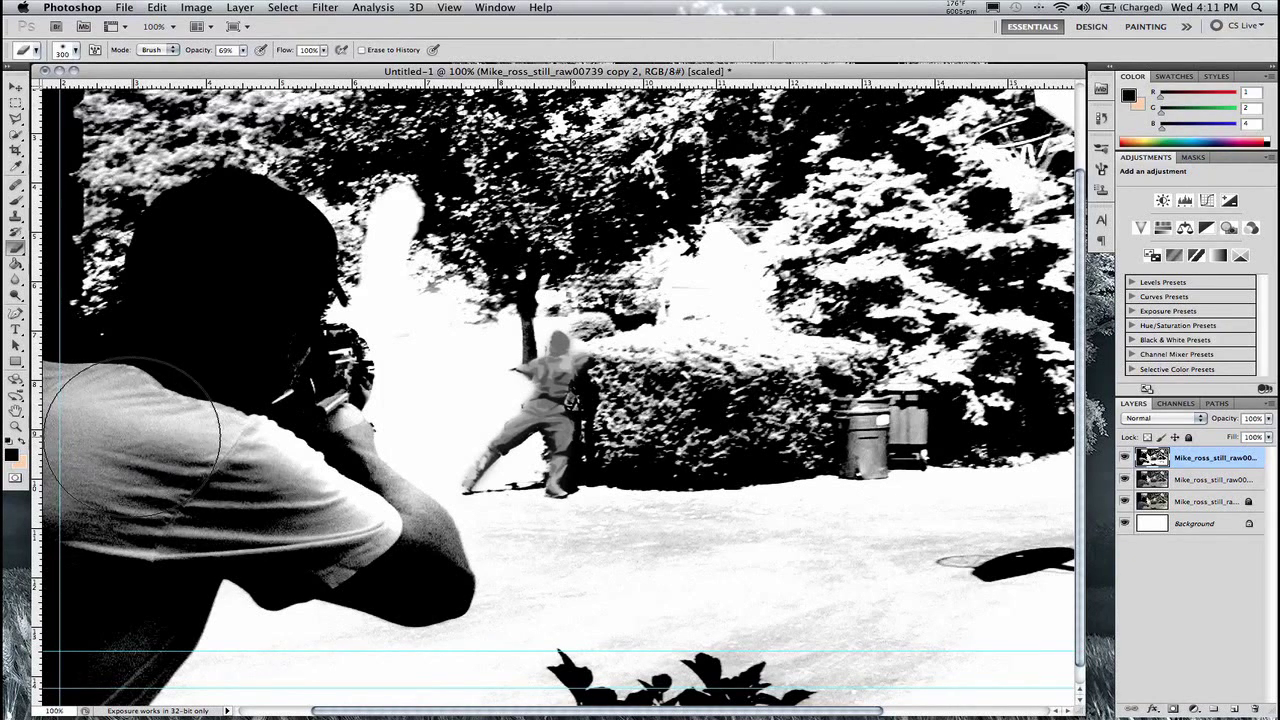
mouse_move(132, 438)
mouse_down()
mouse_move(134, 414)
mouse_move(157, 400)
mouse_move(171, 429)
mouse_move(155, 500)
mouse_move(90, 560)
mouse_move(115, 600)
mouse_up()
drag(88, 519, 100, 600)
mouse_move(75, 453)
mouse_down()
mouse_move(114, 607)
mouse_move(97, 629)
mouse_up()
key(bracketleft)
key(bracketleft)
key(bracketleft)
key(bracketleft)
key(bracketleft)
mouse_move(300, 490)
mouse_down()
mouse_move(405, 555)
mouse_move(314, 371)
mouse_move(198, 368)
mouse_up()
click(96, 404)
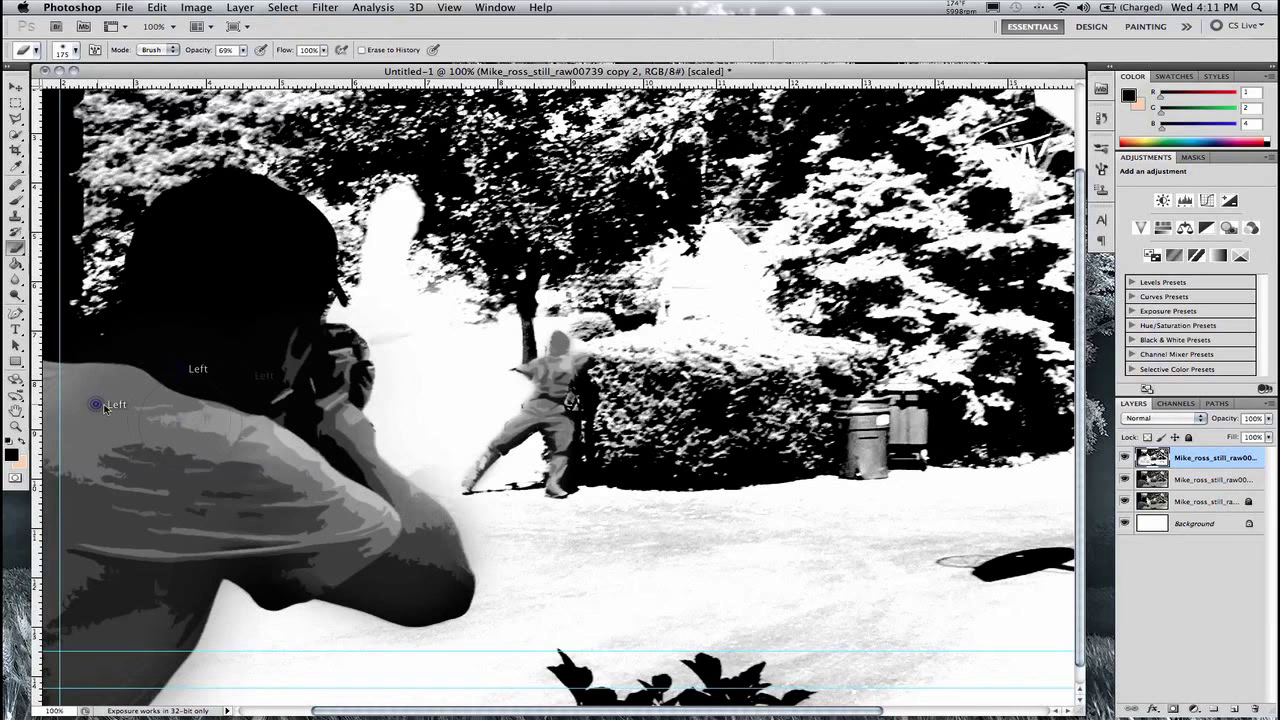
click(213, 477)
click(1203, 484)
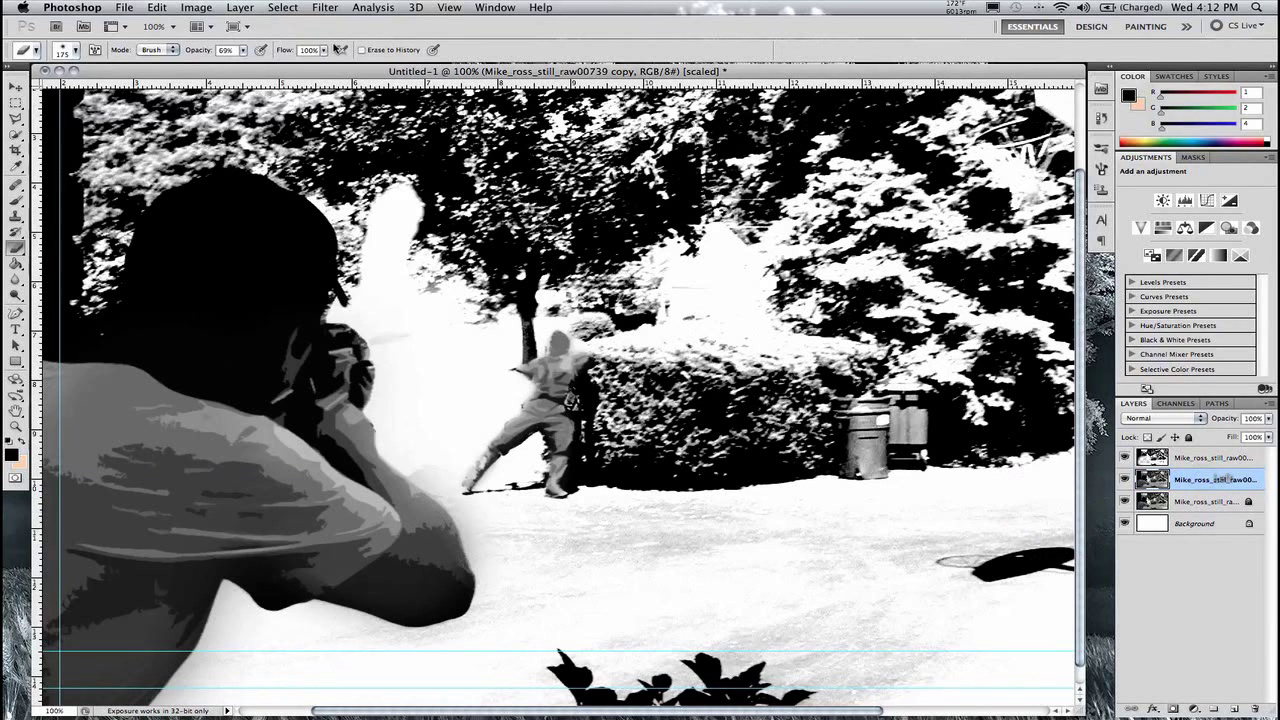
- Apply an S-shaped Curves adjustment (36→24, 163→176, 47→12) to the black-and-white still
click(240, 7)
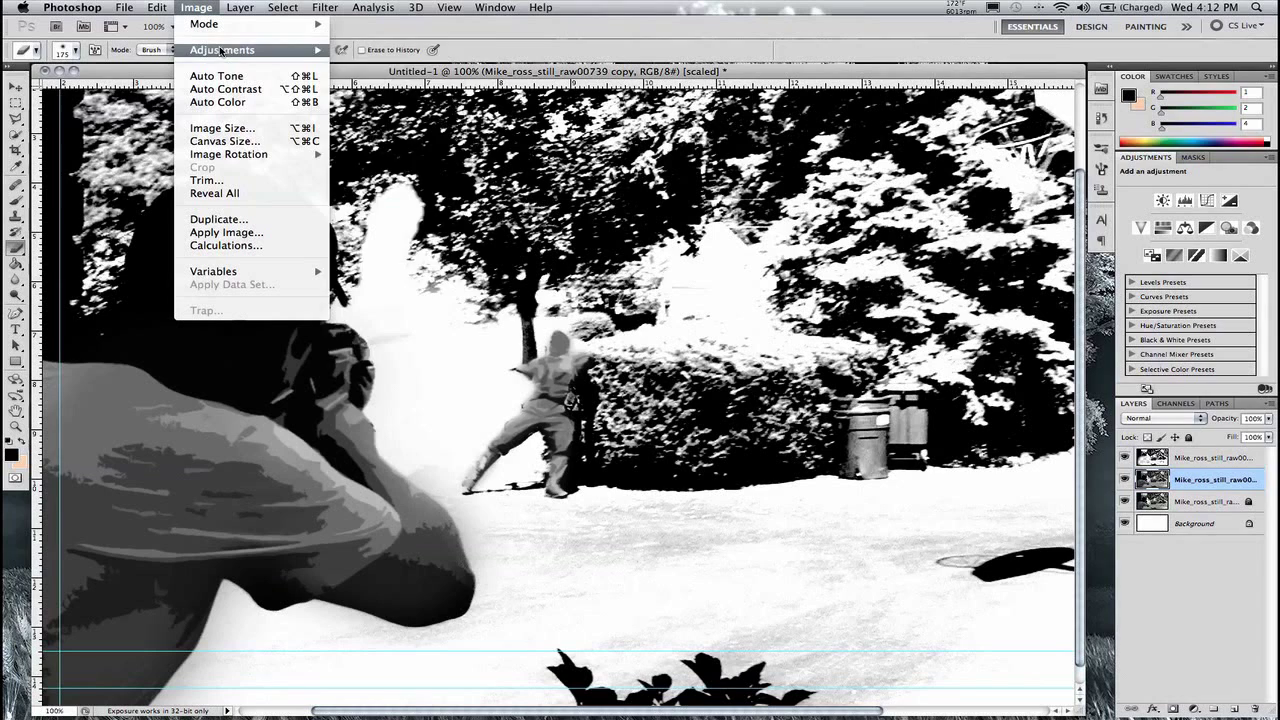
mouse_move(223, 56)
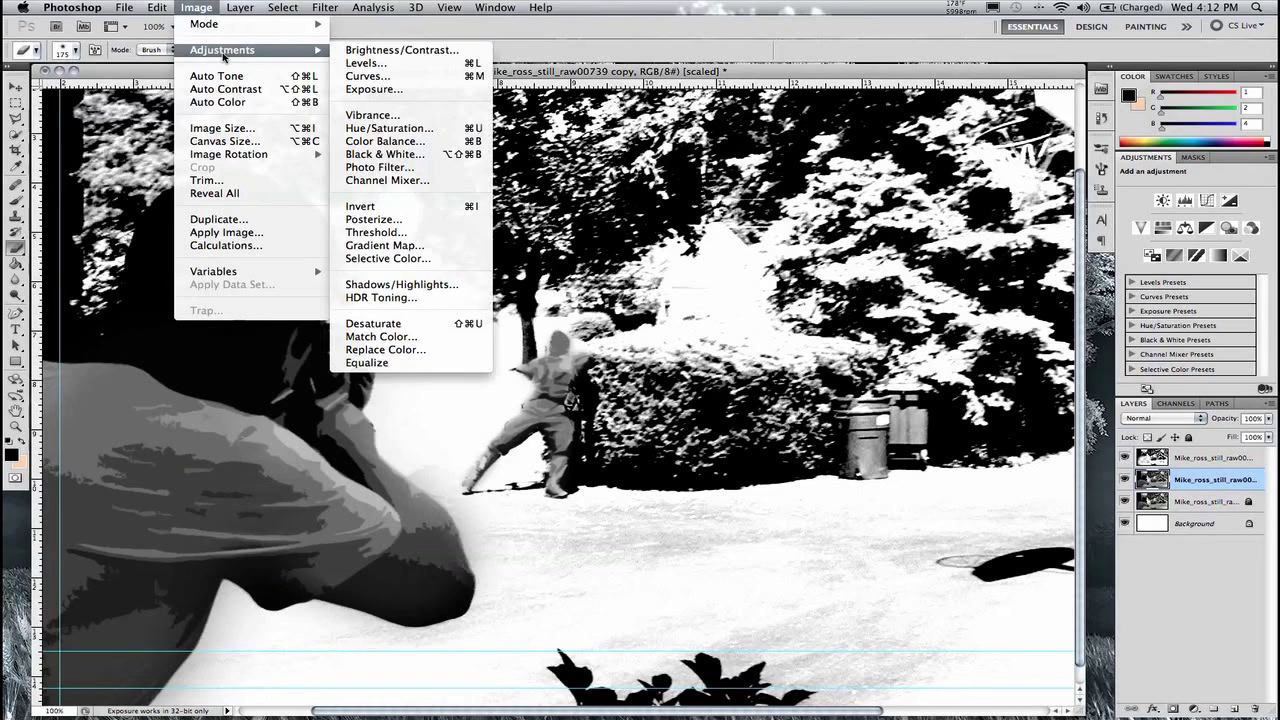
click(398, 79)
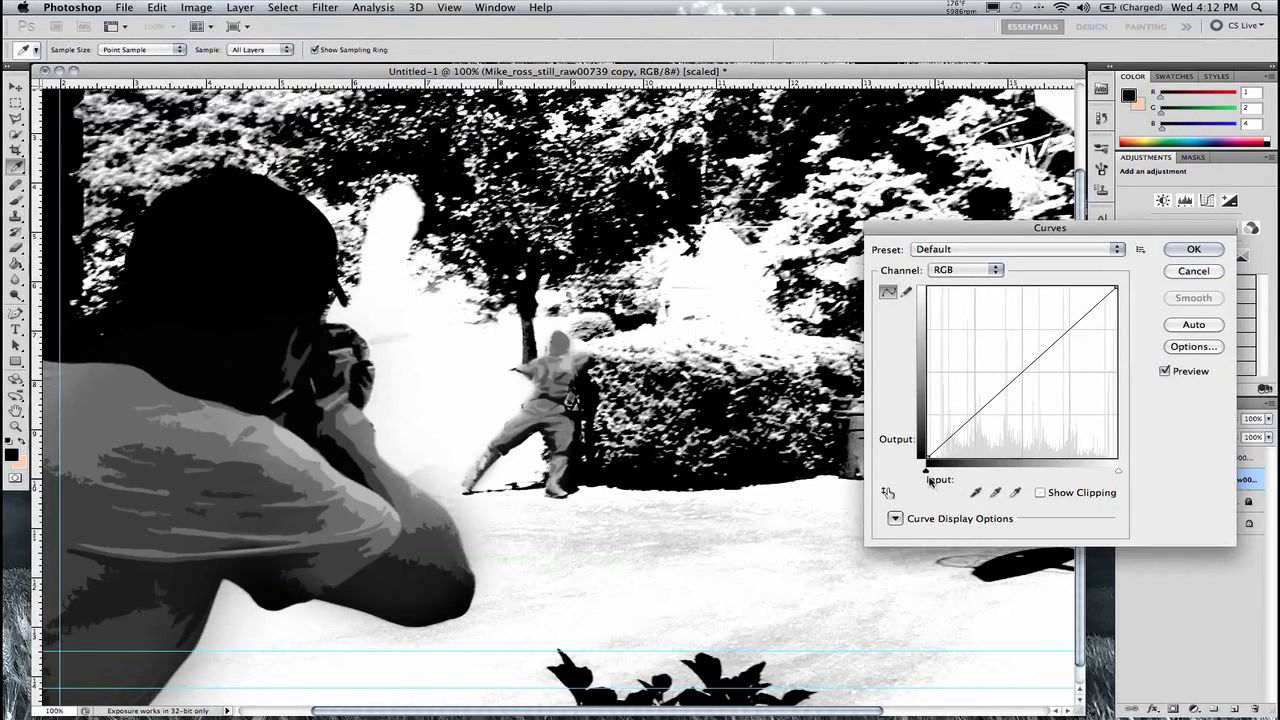
drag(952, 436, 955, 441)
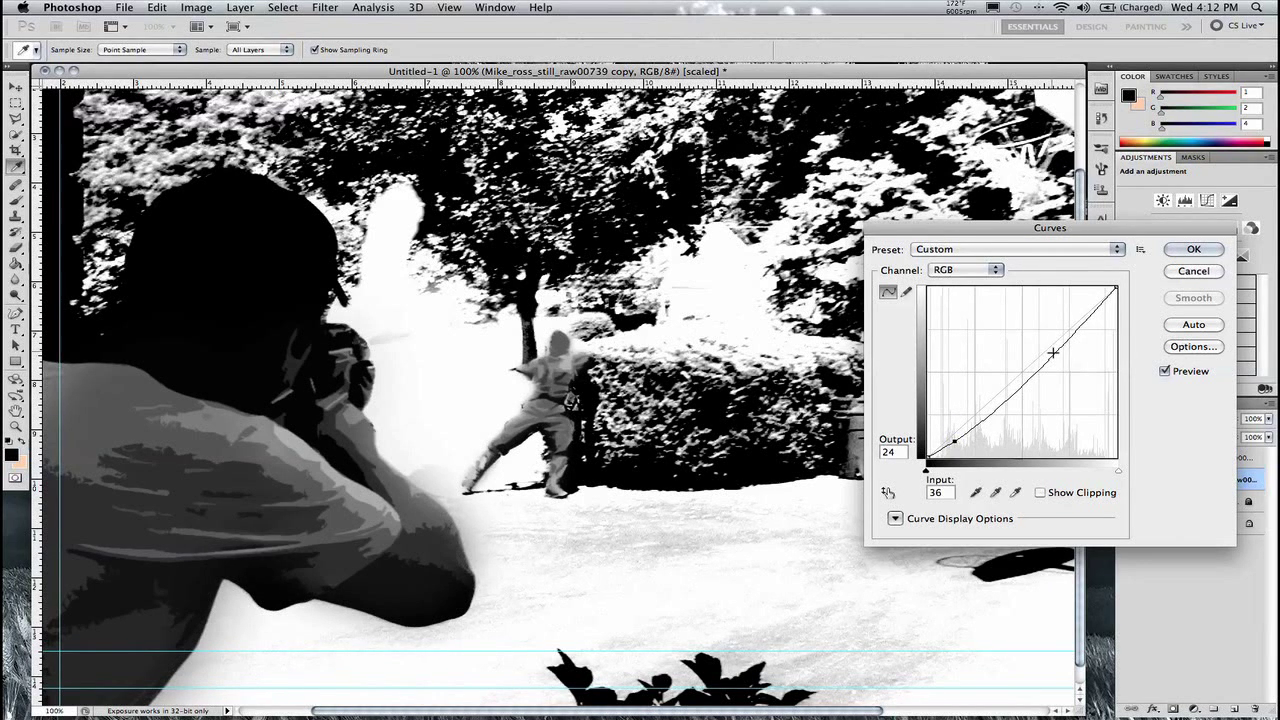
drag(1054, 353, 1047, 339)
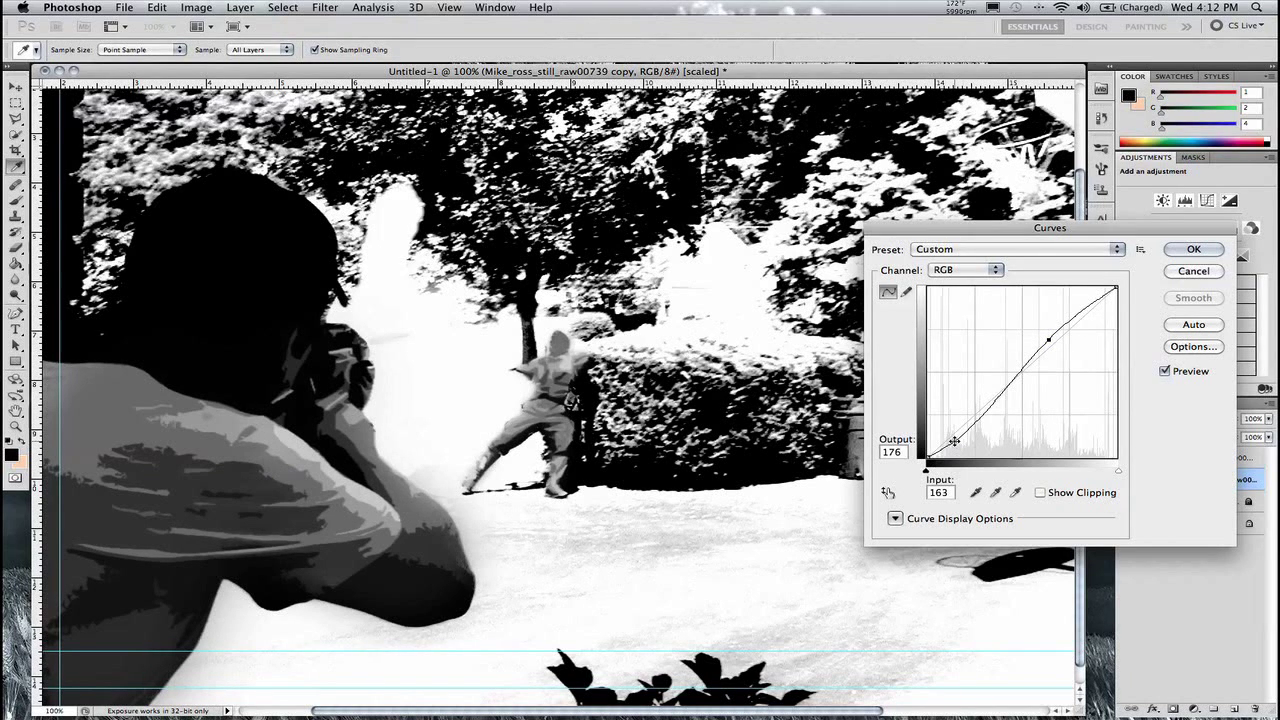
drag(955, 441, 962, 449)
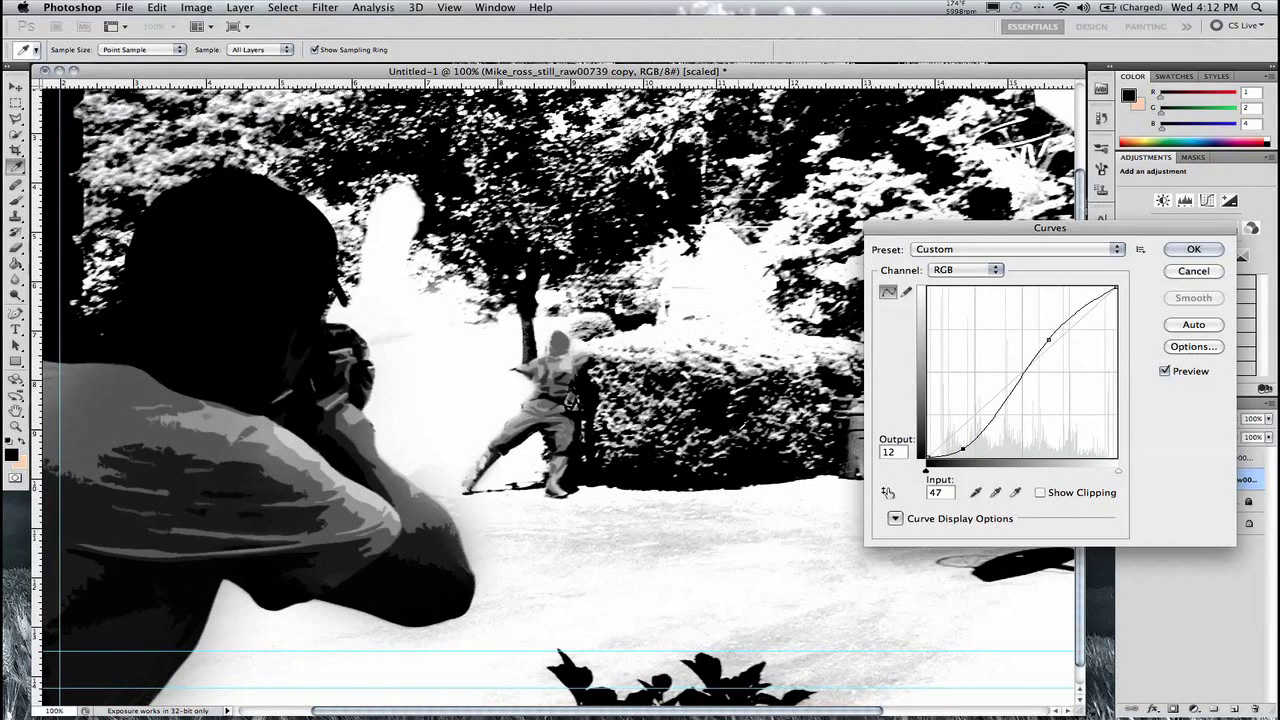
click(1190, 249)
key(e)
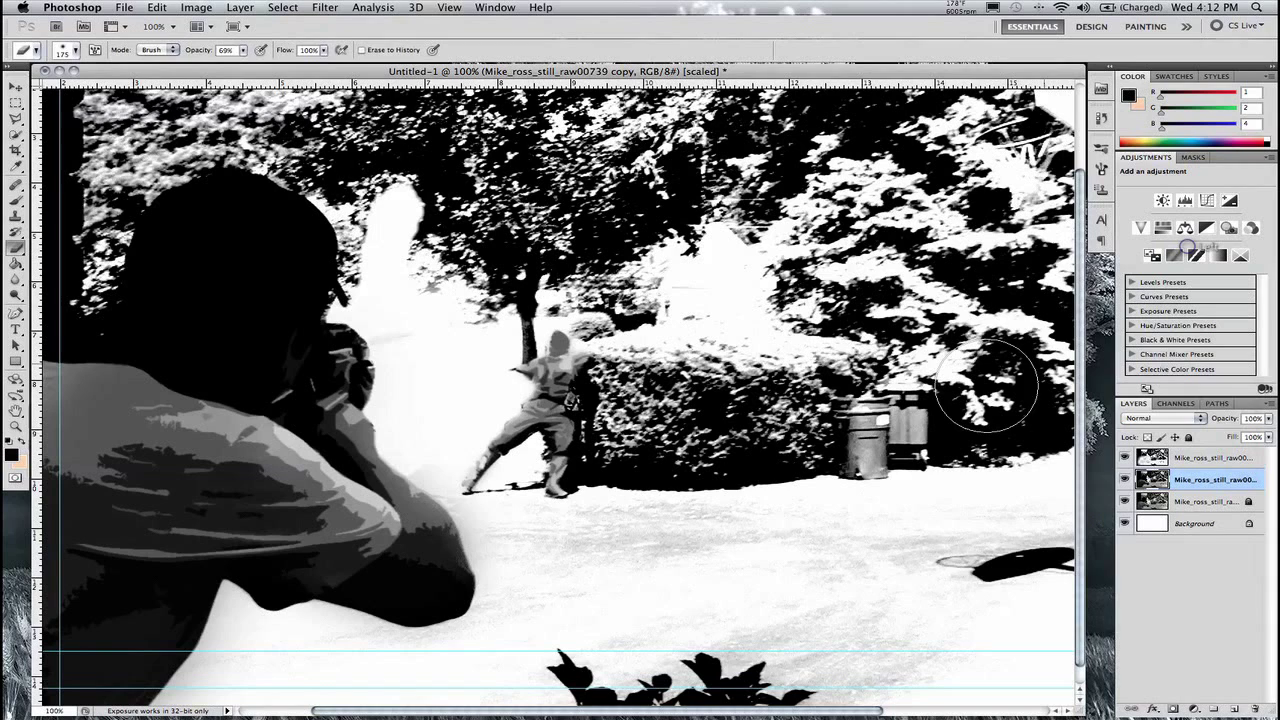
- Save a copy as PHoto_retouch.jpg in JPEG format at Quality 12 (Maximum)
click(117, 9)
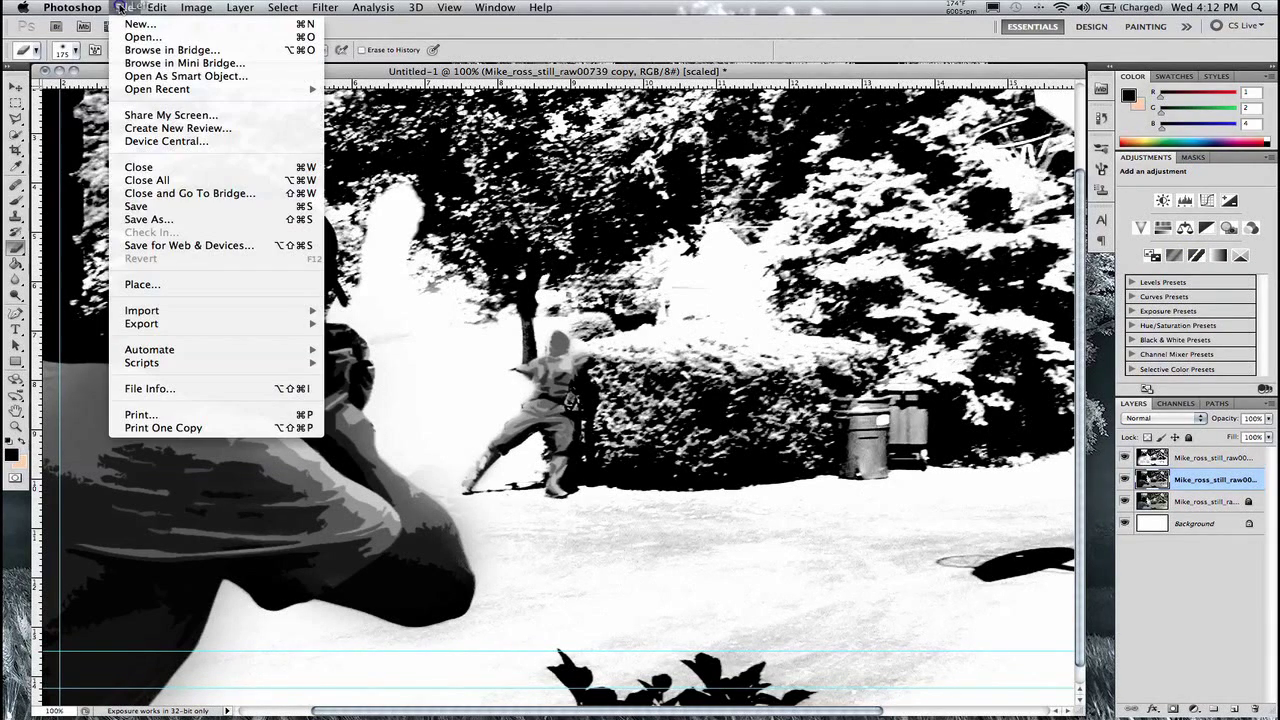
click(148, 219)
click(640, 296)
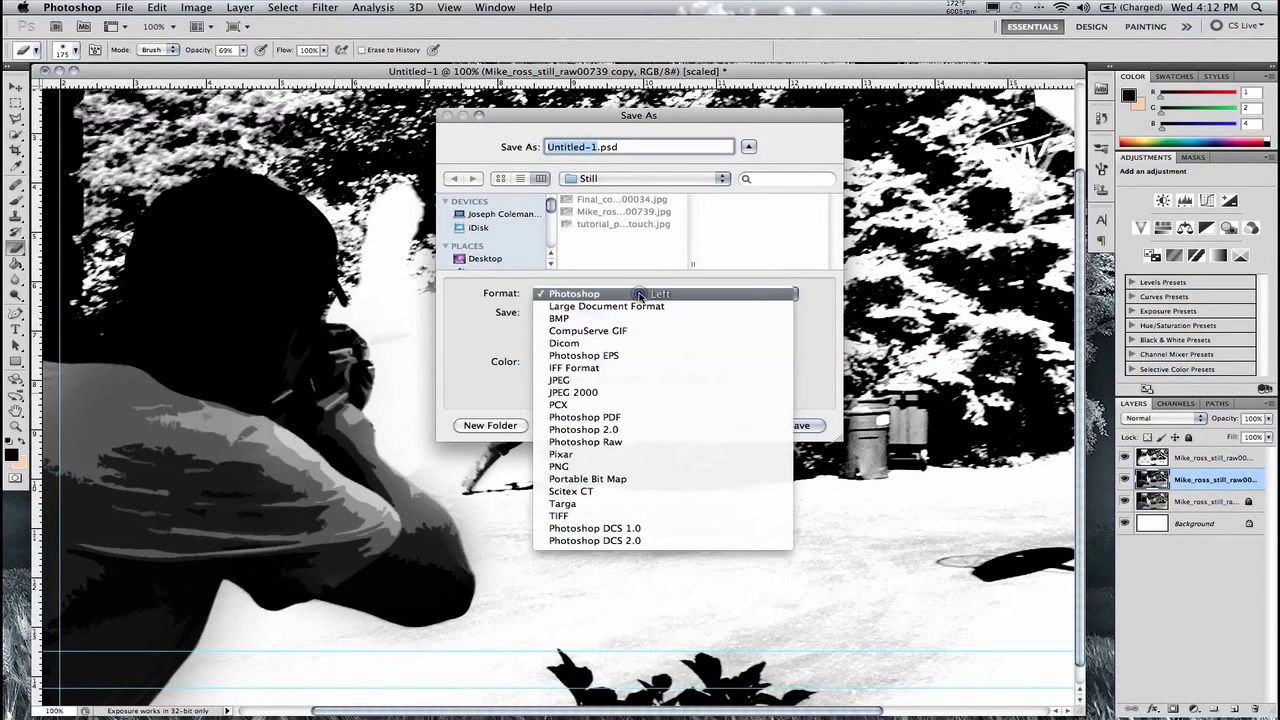
click(645, 380)
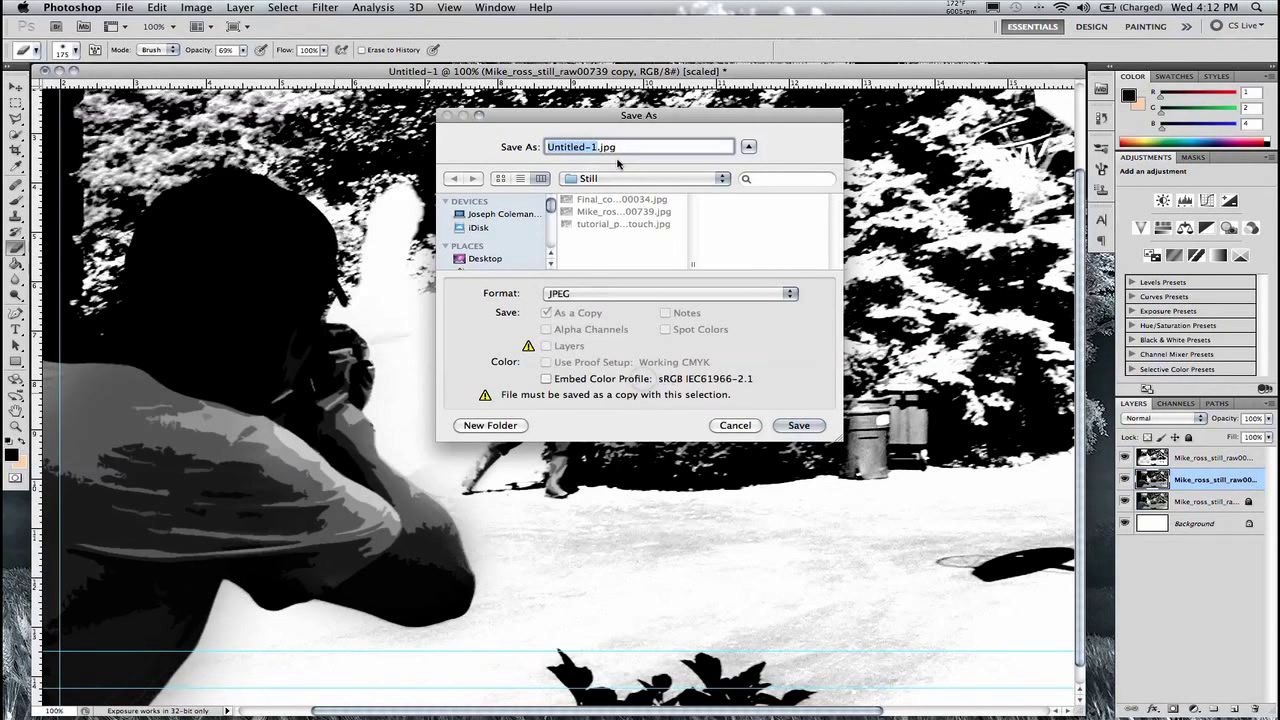
drag(594, 147, 532, 155)
text(PHoto_retouch)
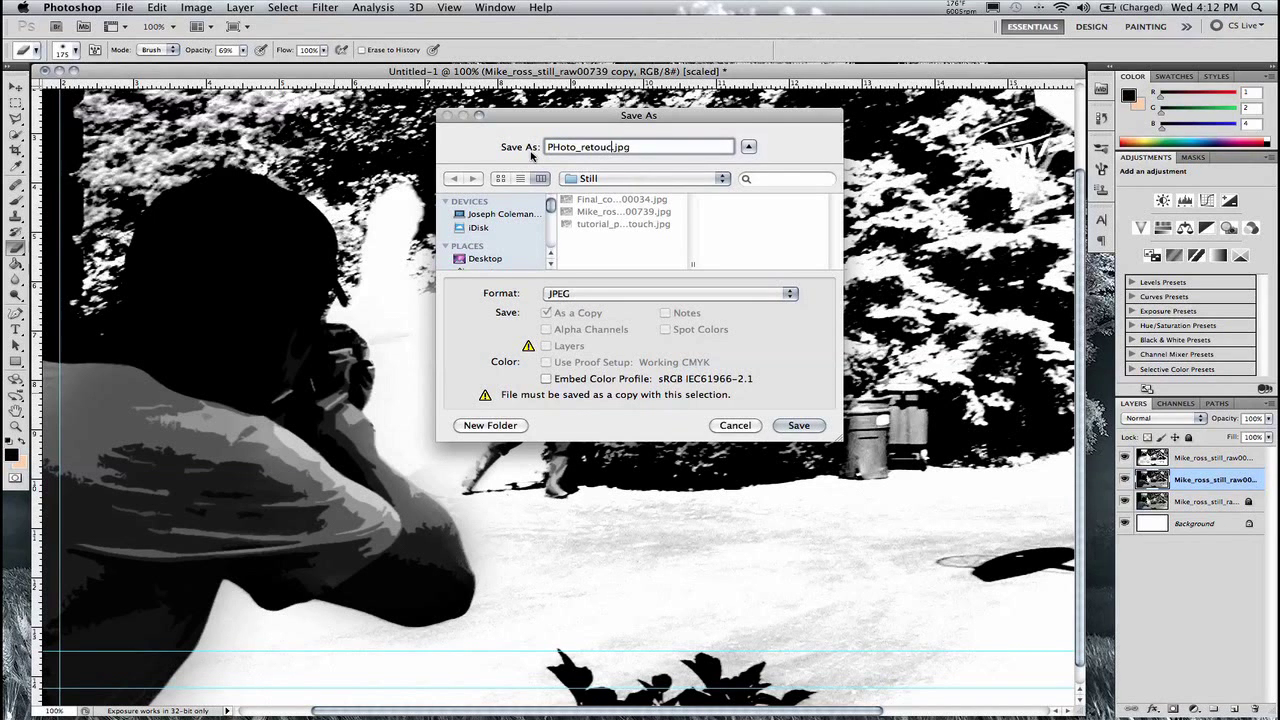
click(800, 427)
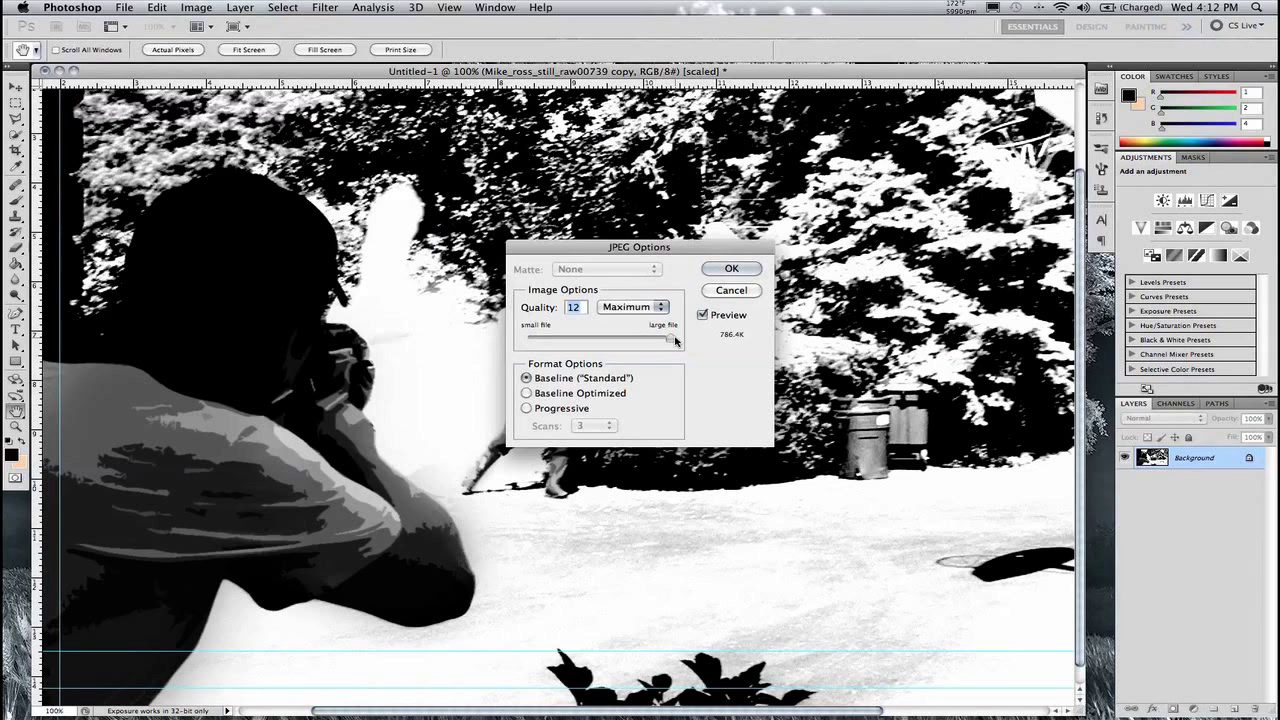
drag(660, 338, 690, 335)
click(730, 270)
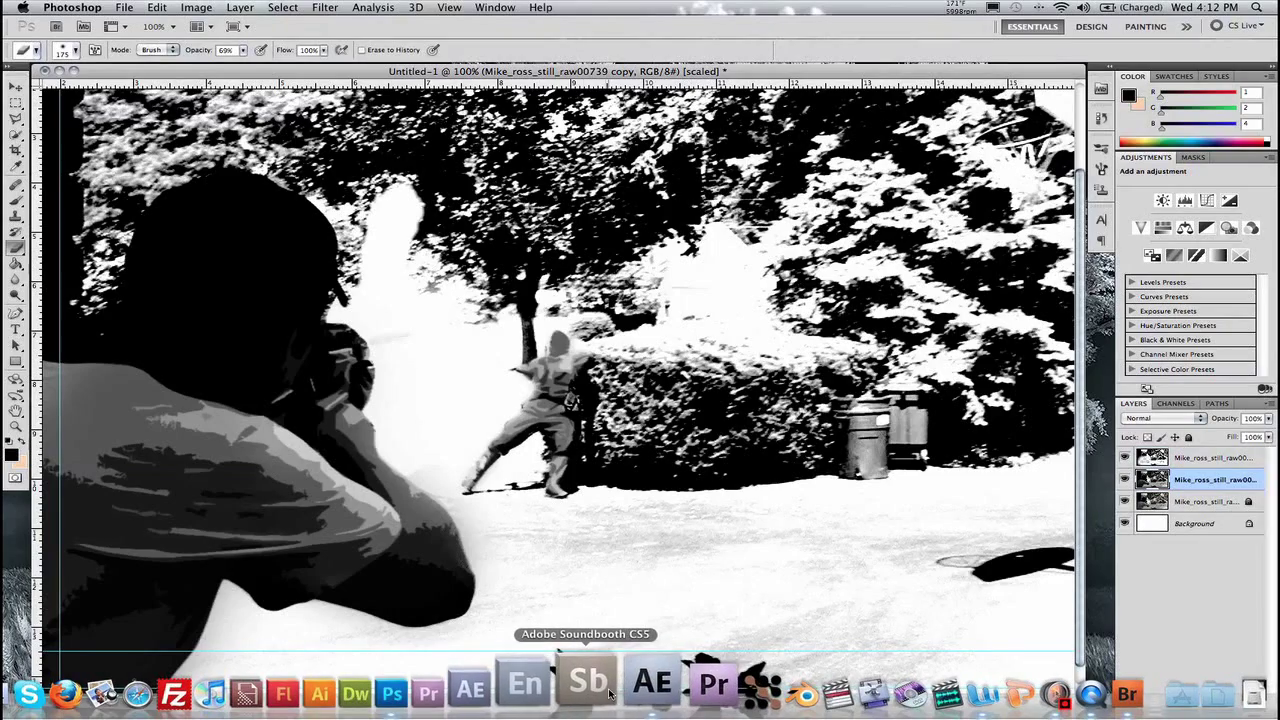
- Import PHoto_retouch.jpg from the Desktop's Still folder into the After Effects project
key(super+Tab)
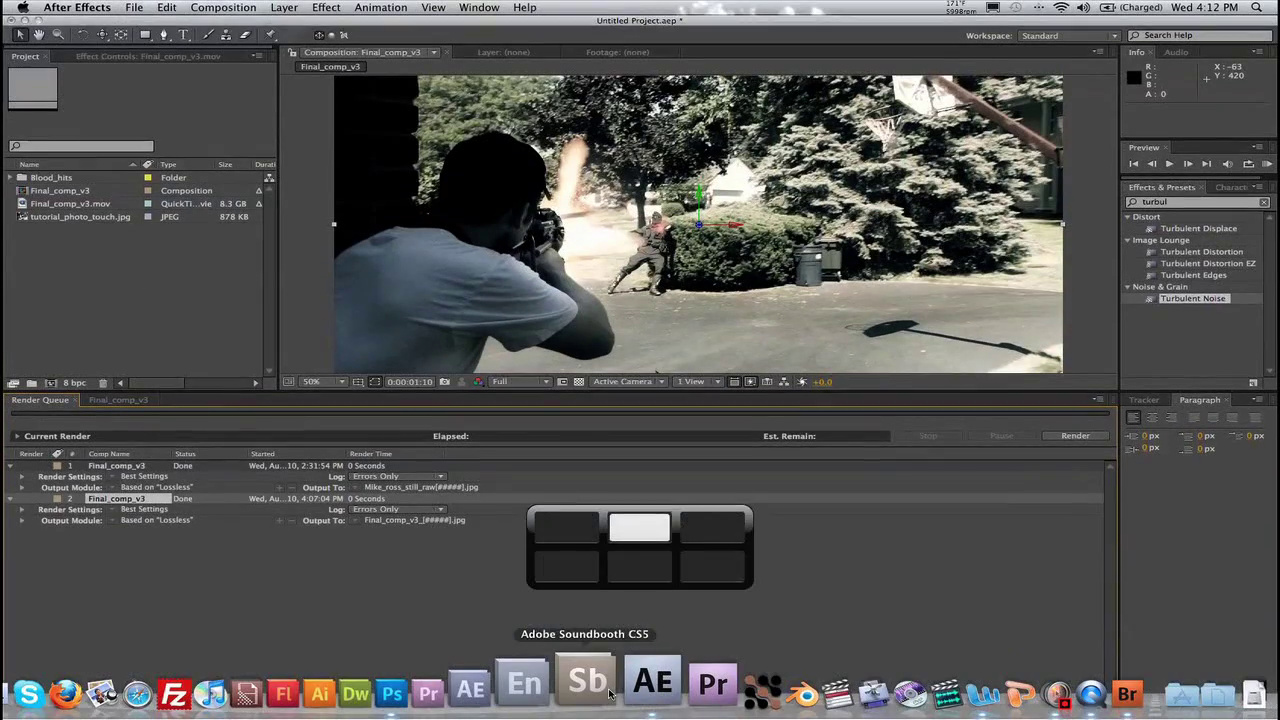
right_click(40, 275)
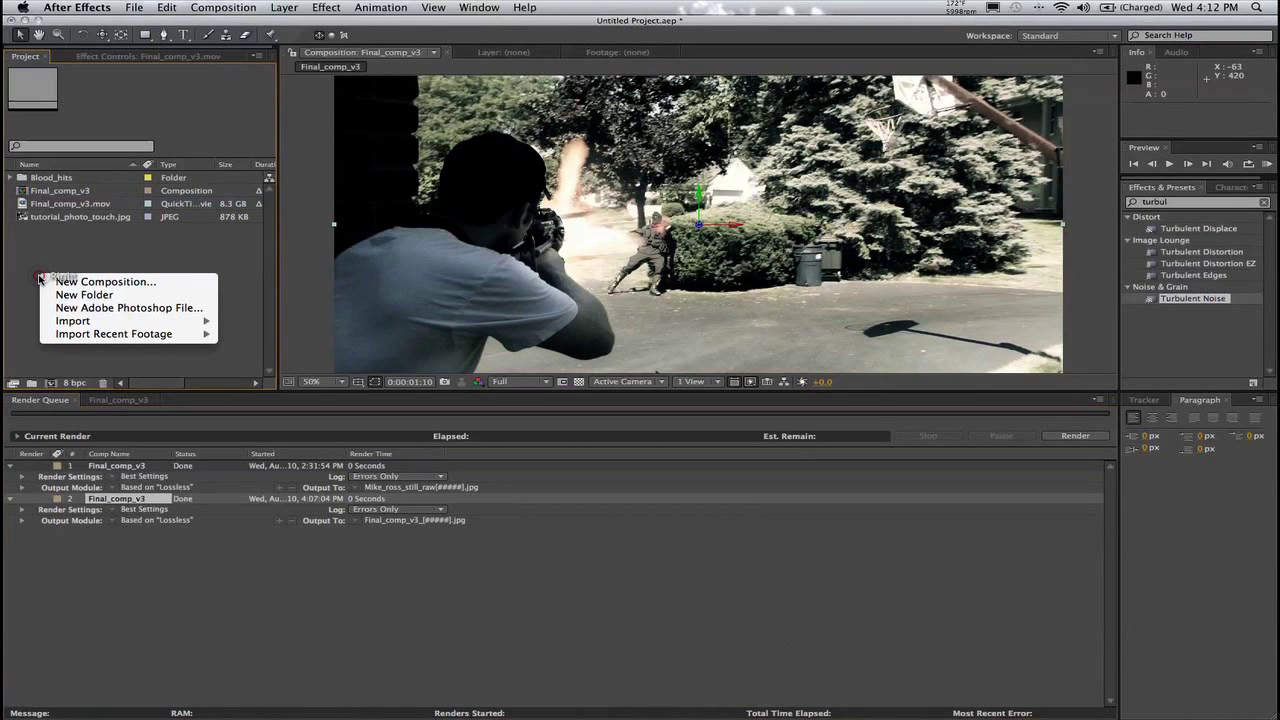
mouse_move(100, 321)
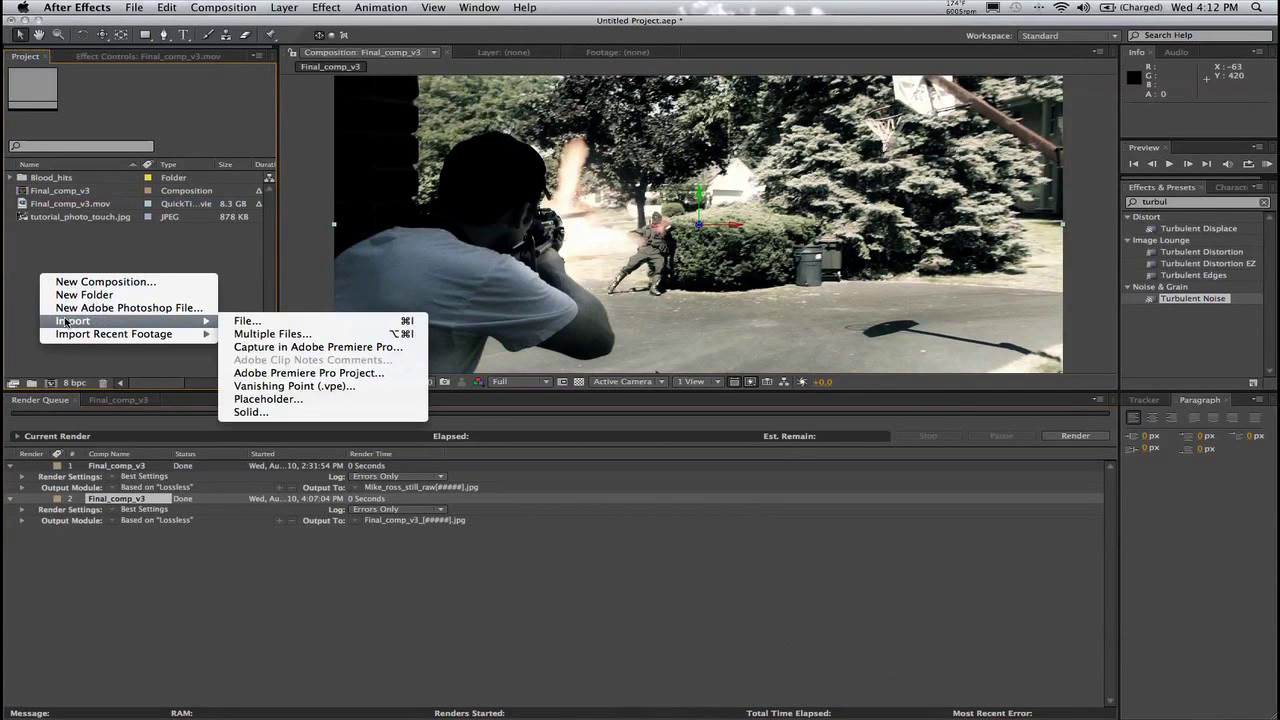
click(237, 324)
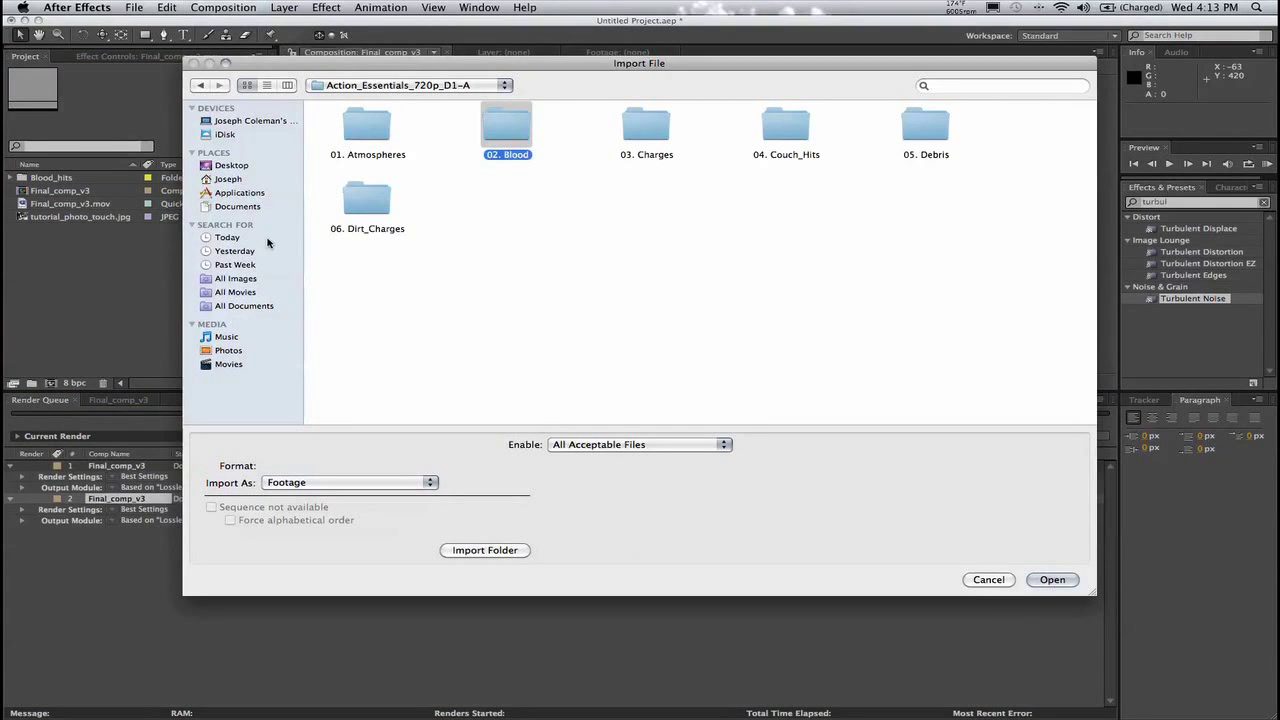
click(224, 167)
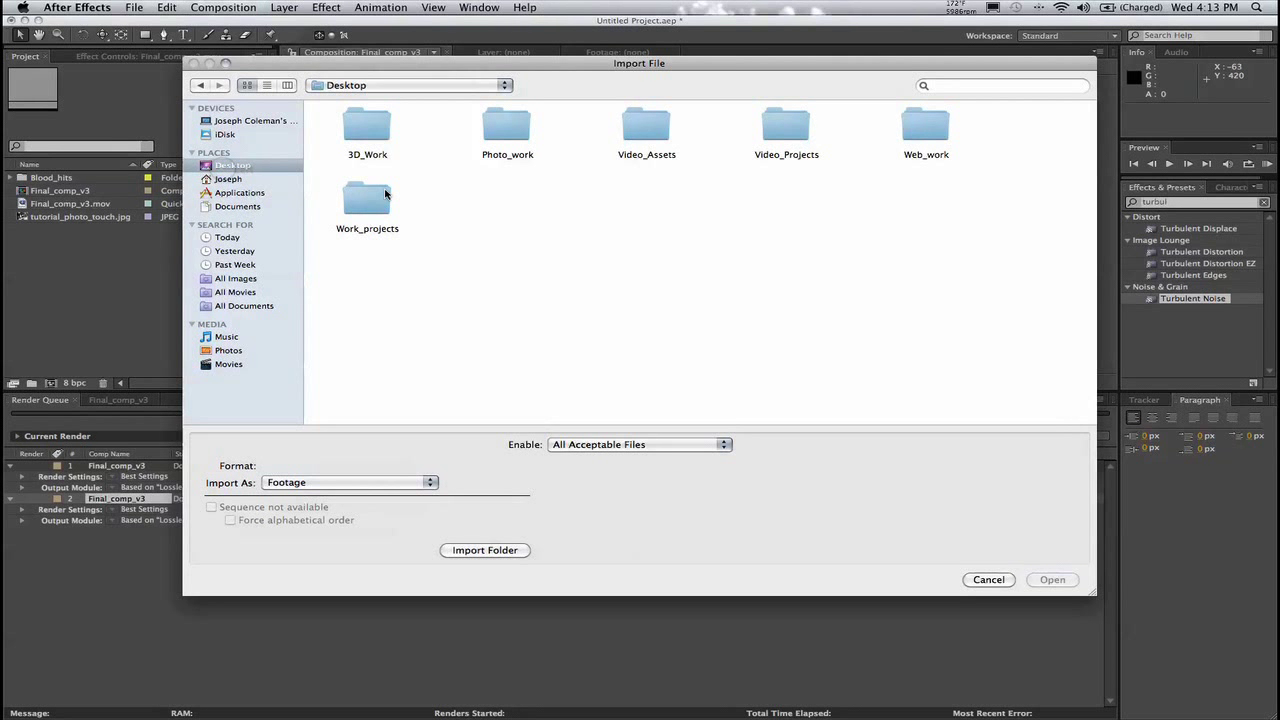
double_click(385, 190)
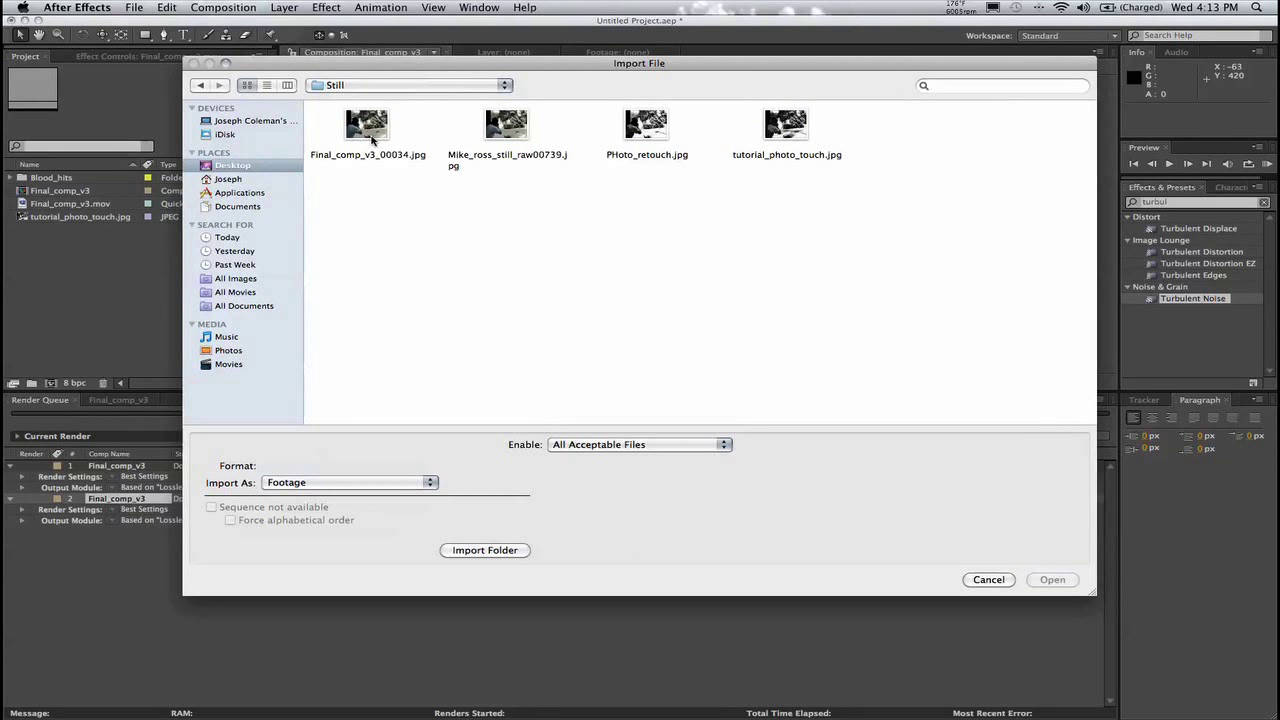
click(785, 127)
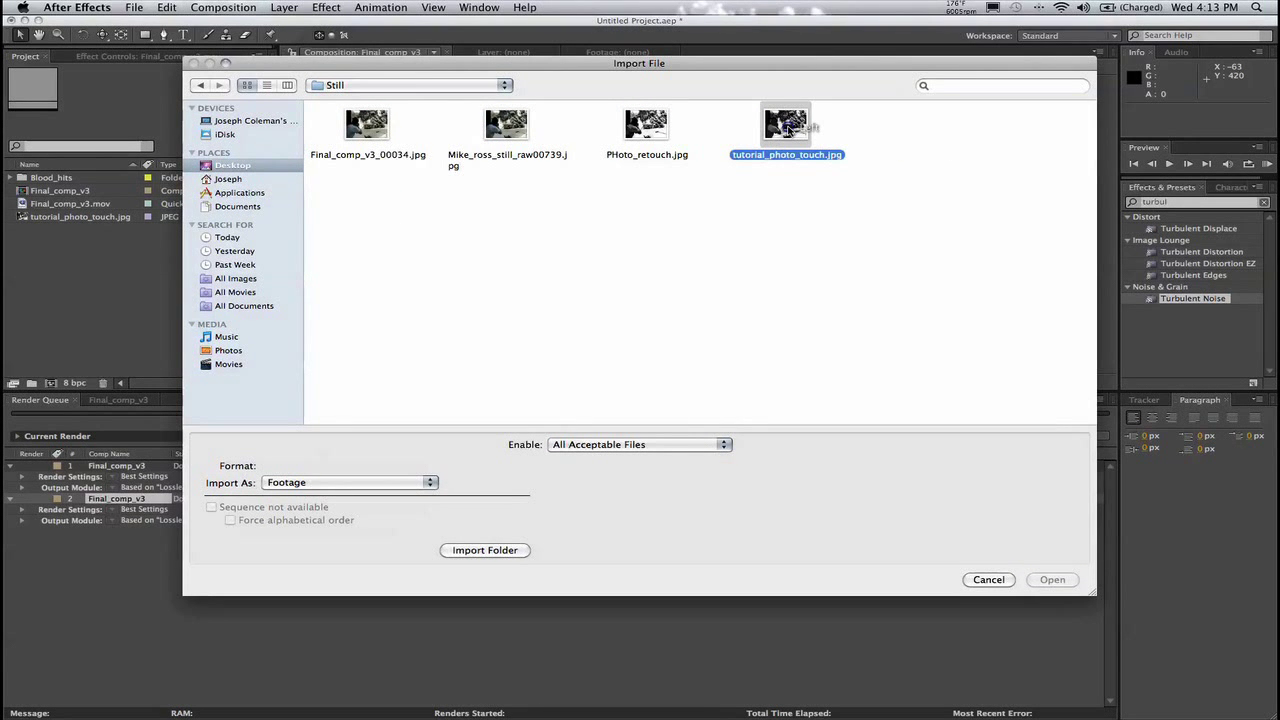
double_click(646, 128)
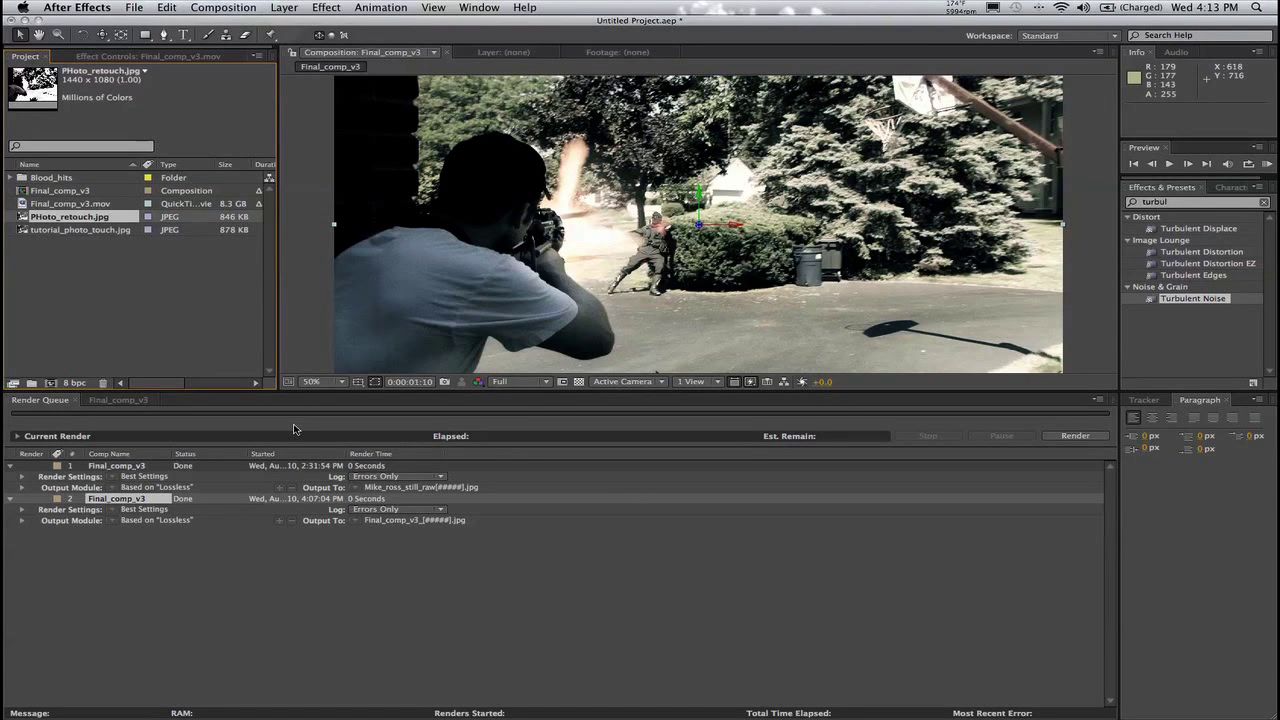
click(120, 399)
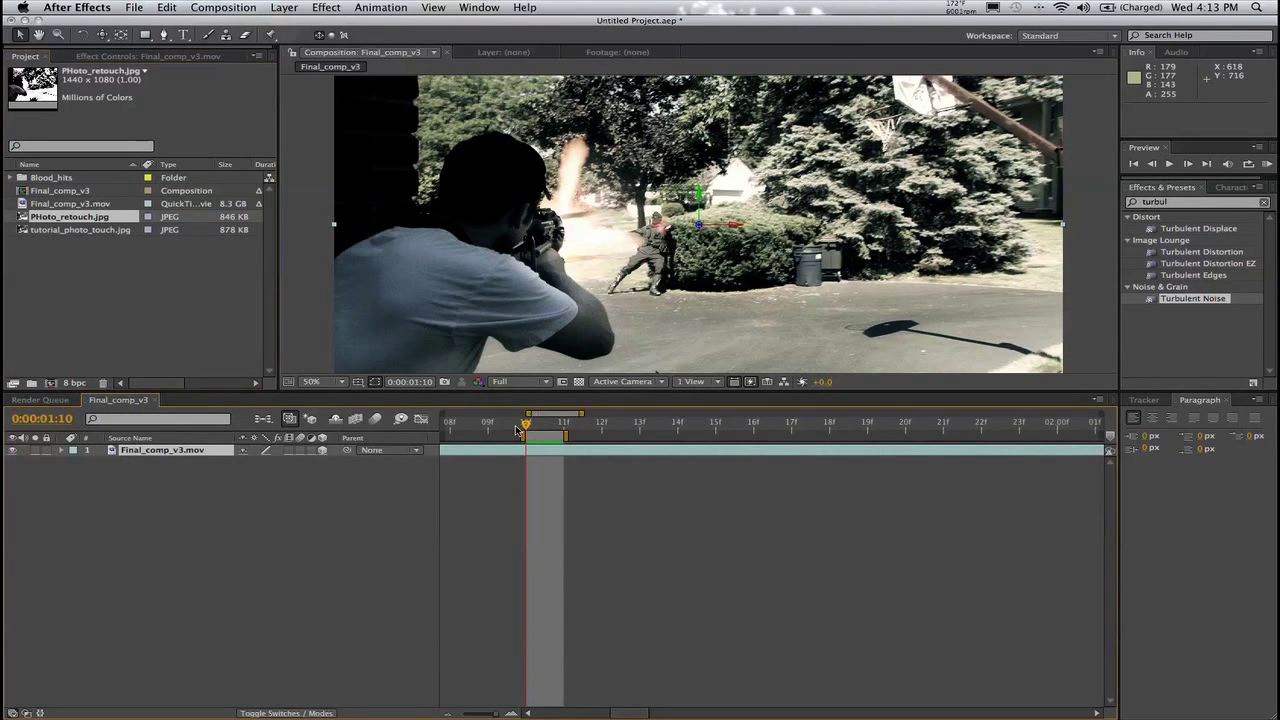
- Zoom the time ruler out and extend the work area to the end of the comp
drag(480, 713, 468, 713)
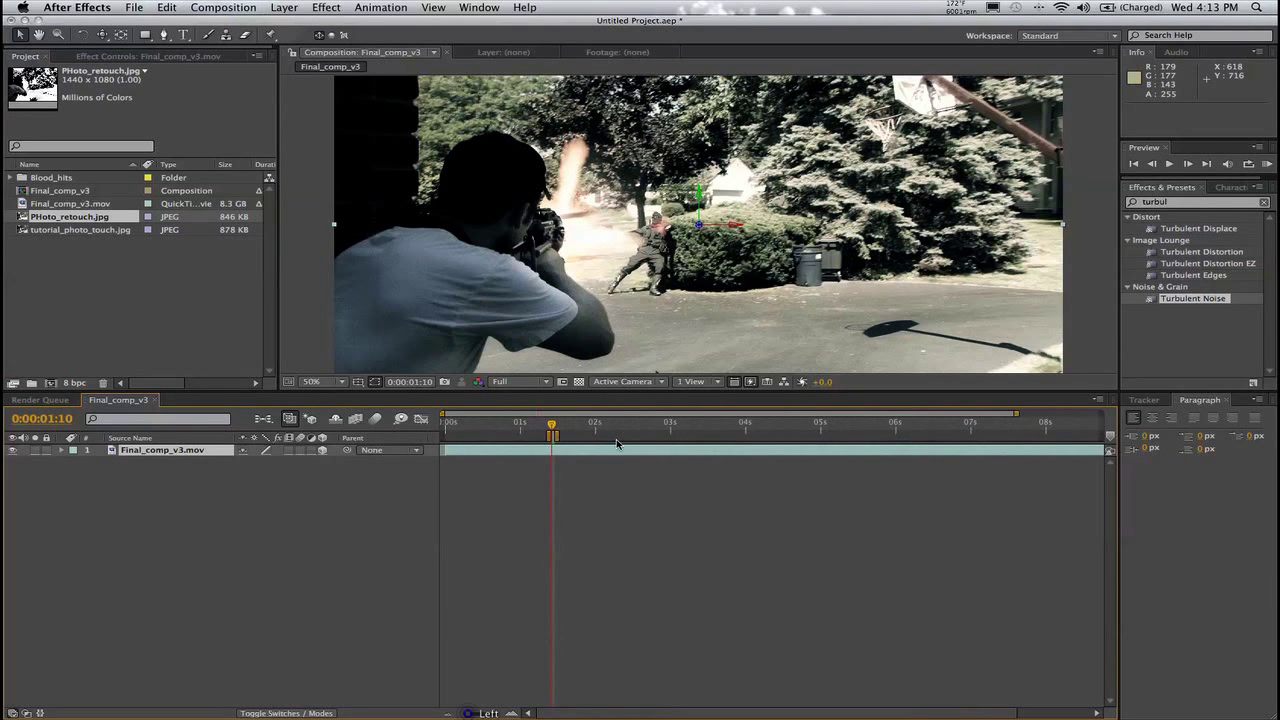
key(n)
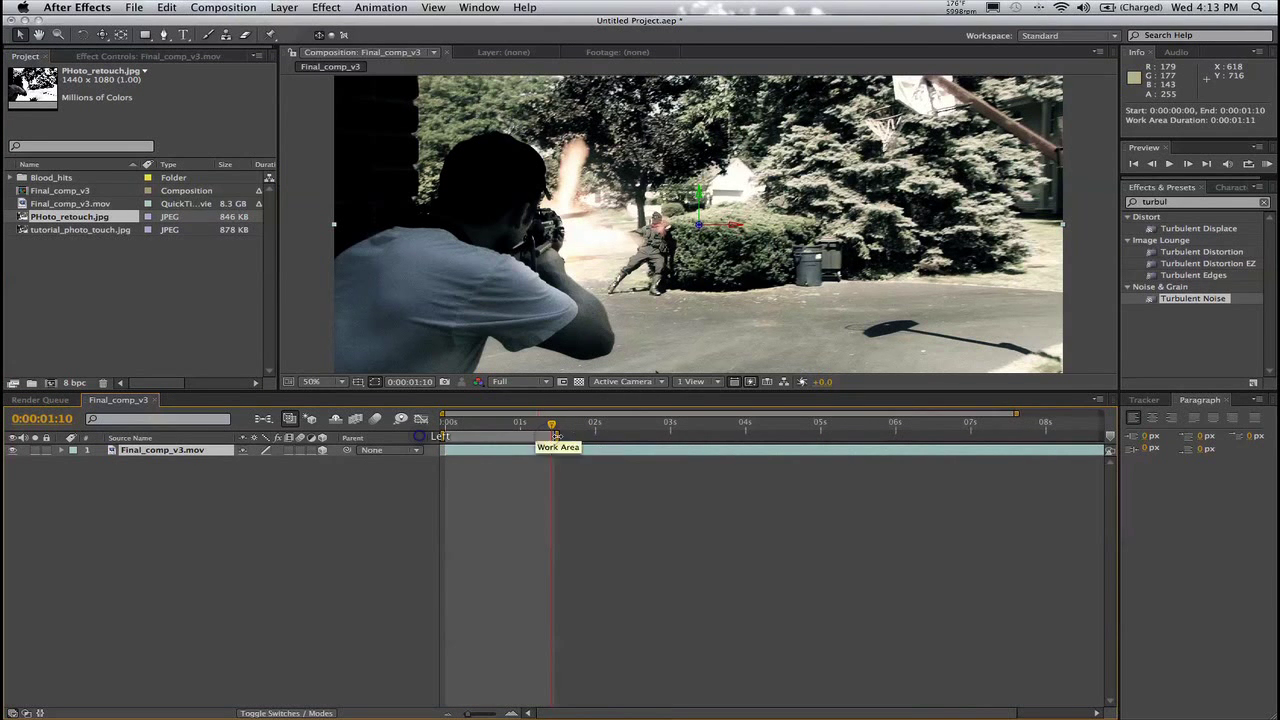
drag(559, 437, 1150, 450)
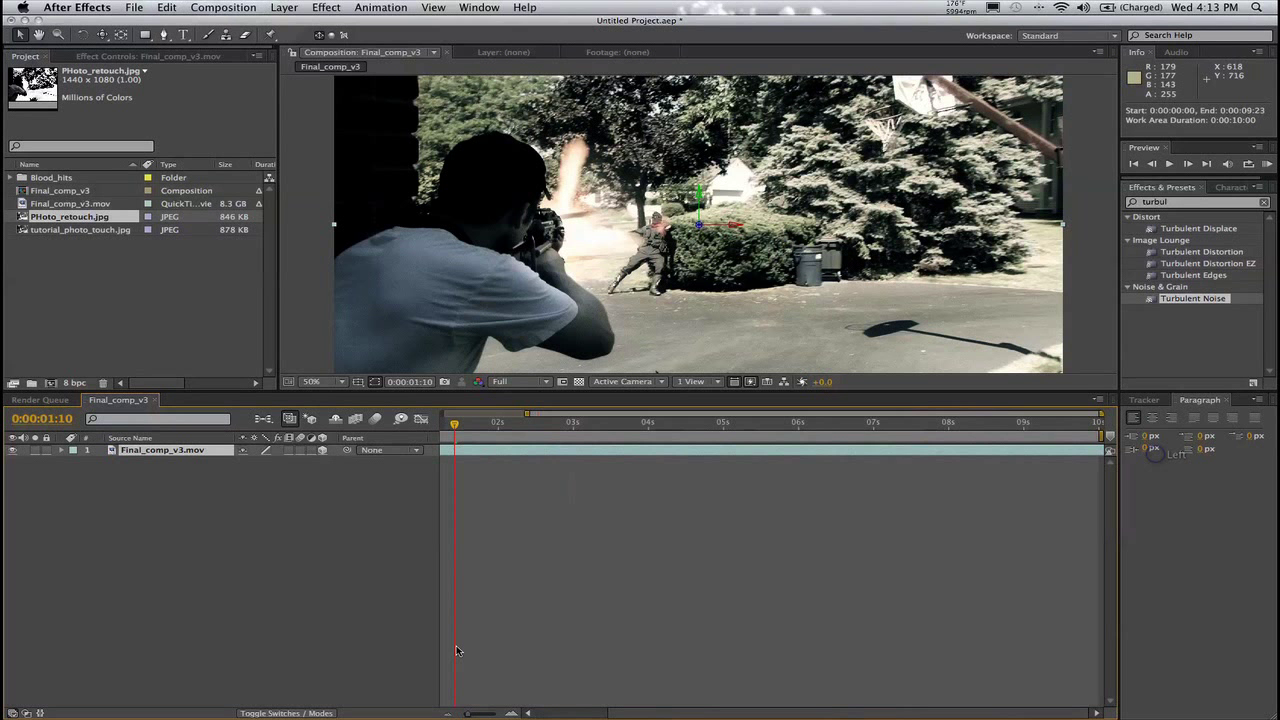
click(534, 714)
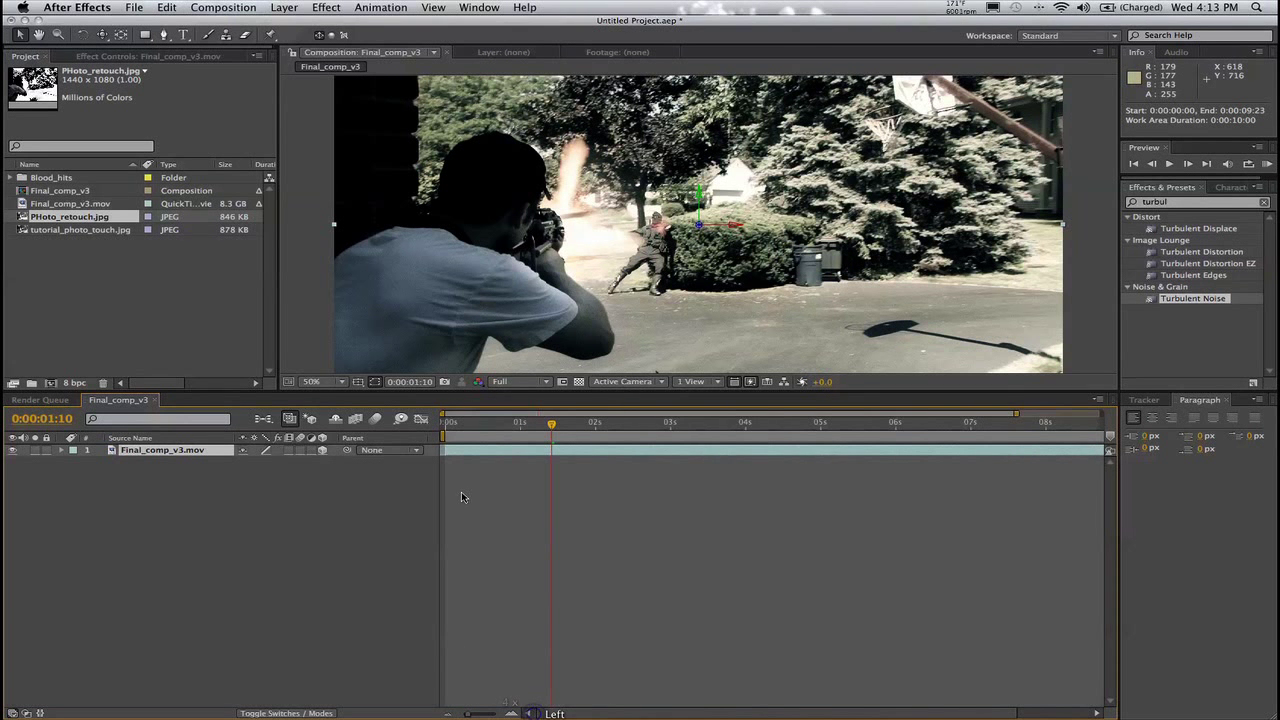
- Duplicate Final_comp_v3.mov, trim the top copy to start at 0:00:01:10, and open it
click(162, 452)
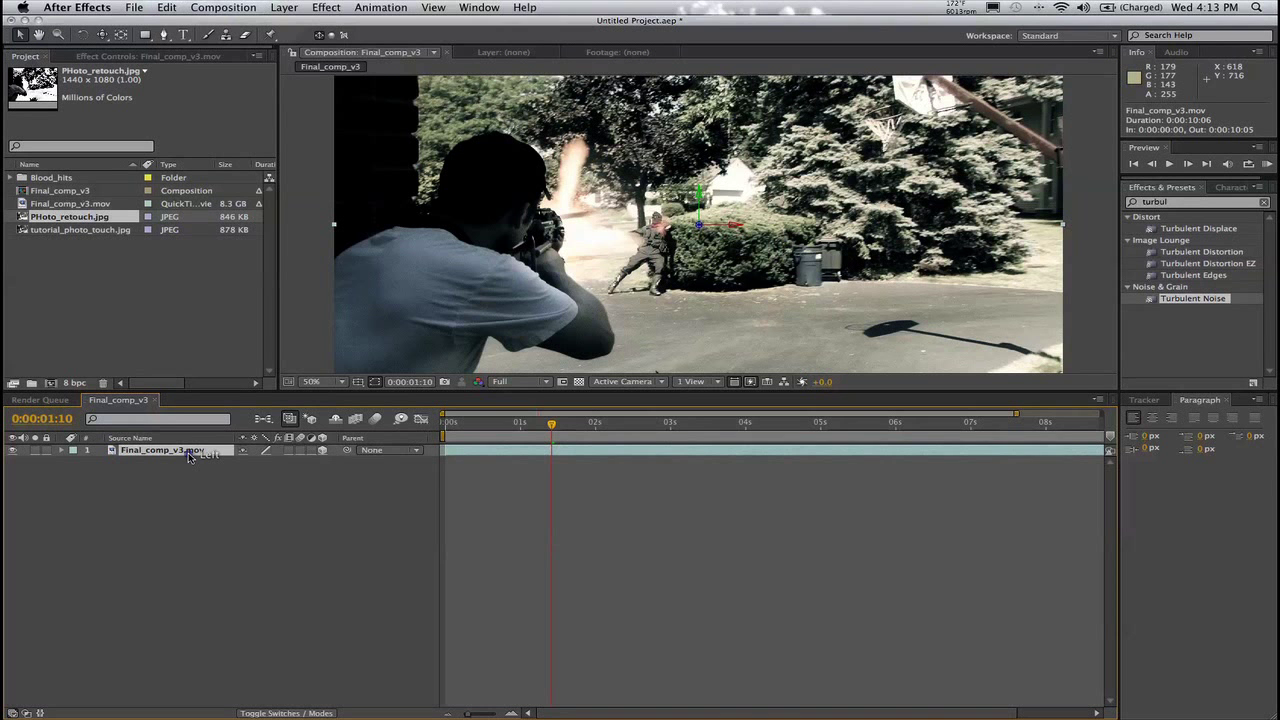
drag(189, 456, 190, 460)
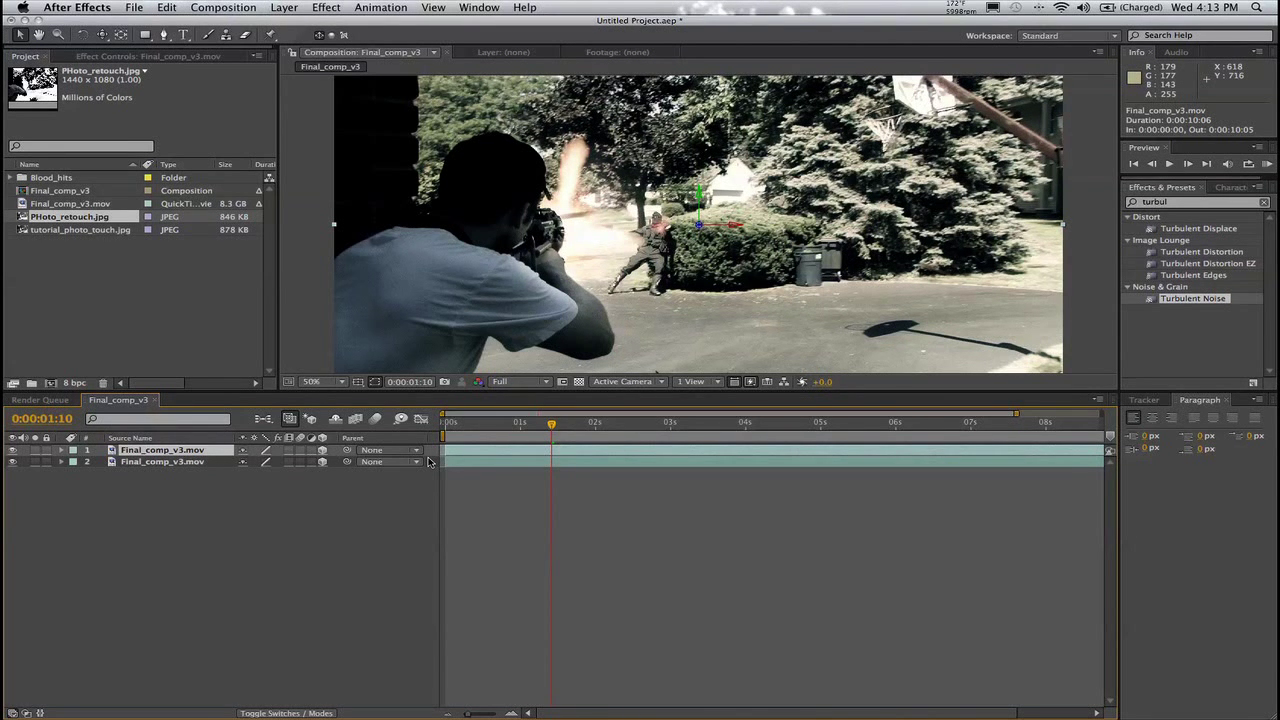
key(alt+bracketleft)
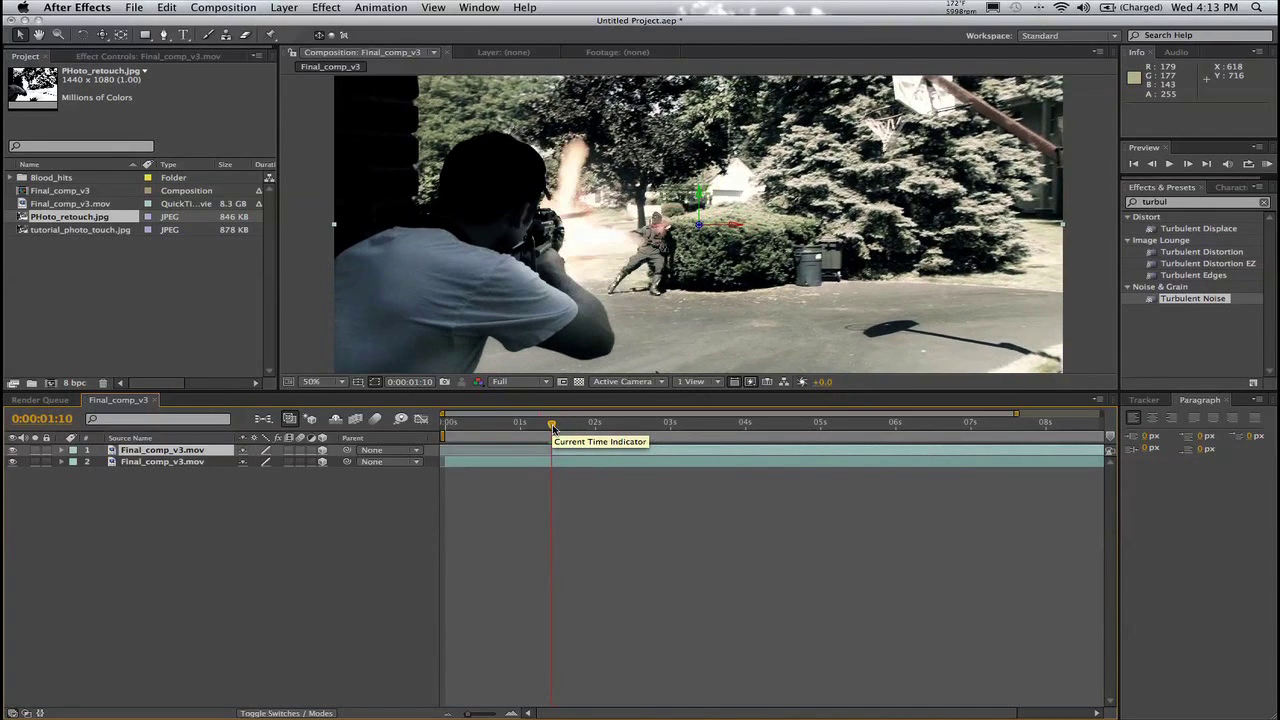
double_click(578, 454)
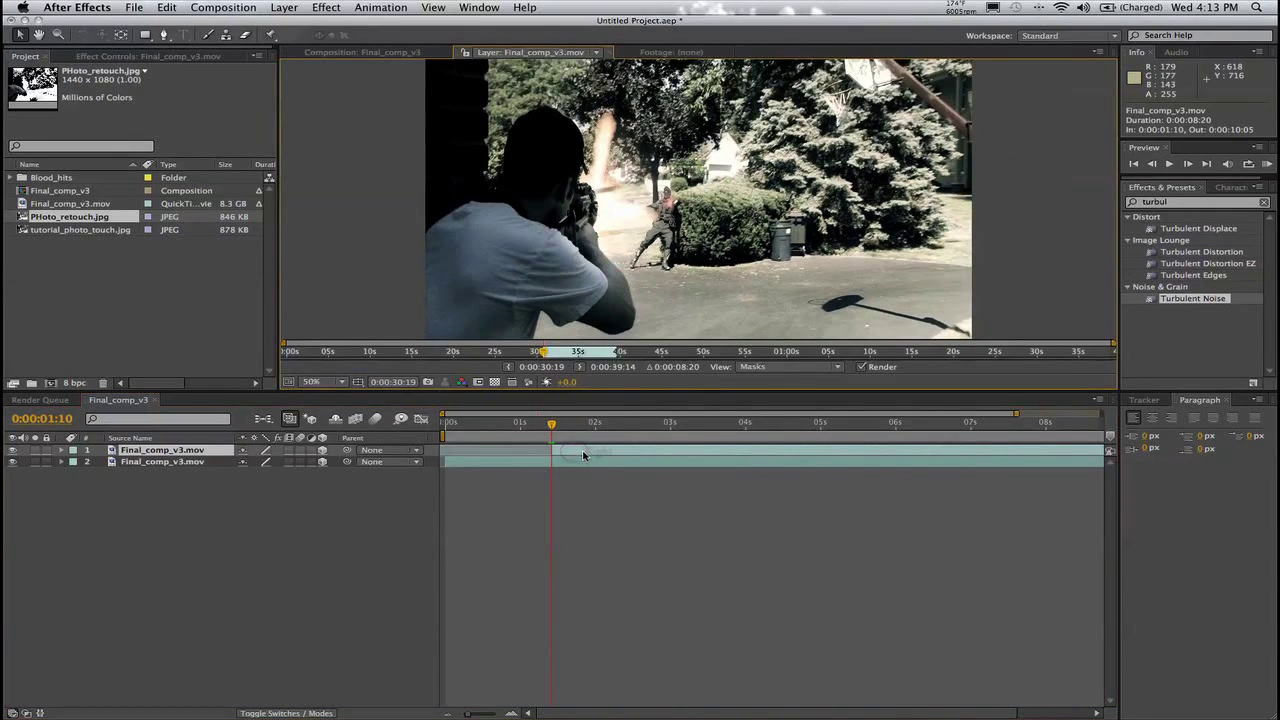
- Freeze the top Final_comp_v3.mov layer at frame 0:00:30:19 with Time Remap
right_click(584, 455)
mouse_move(650, 380)
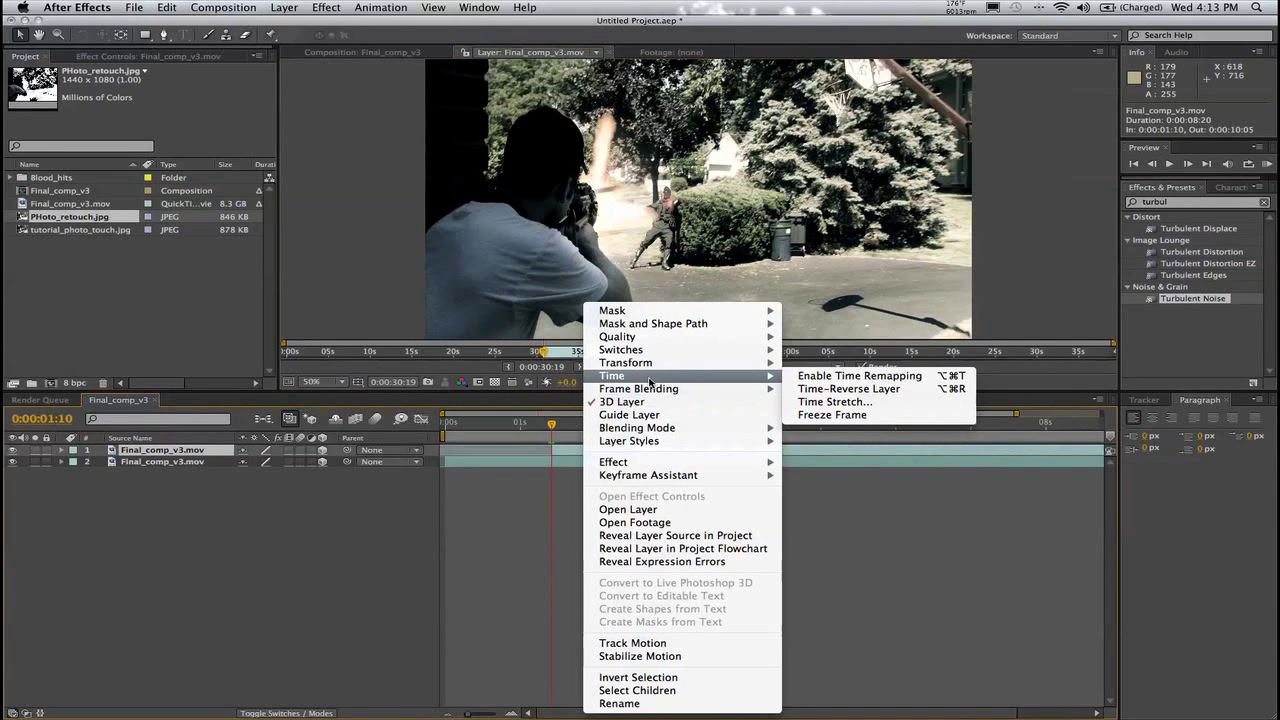
click(810, 416)
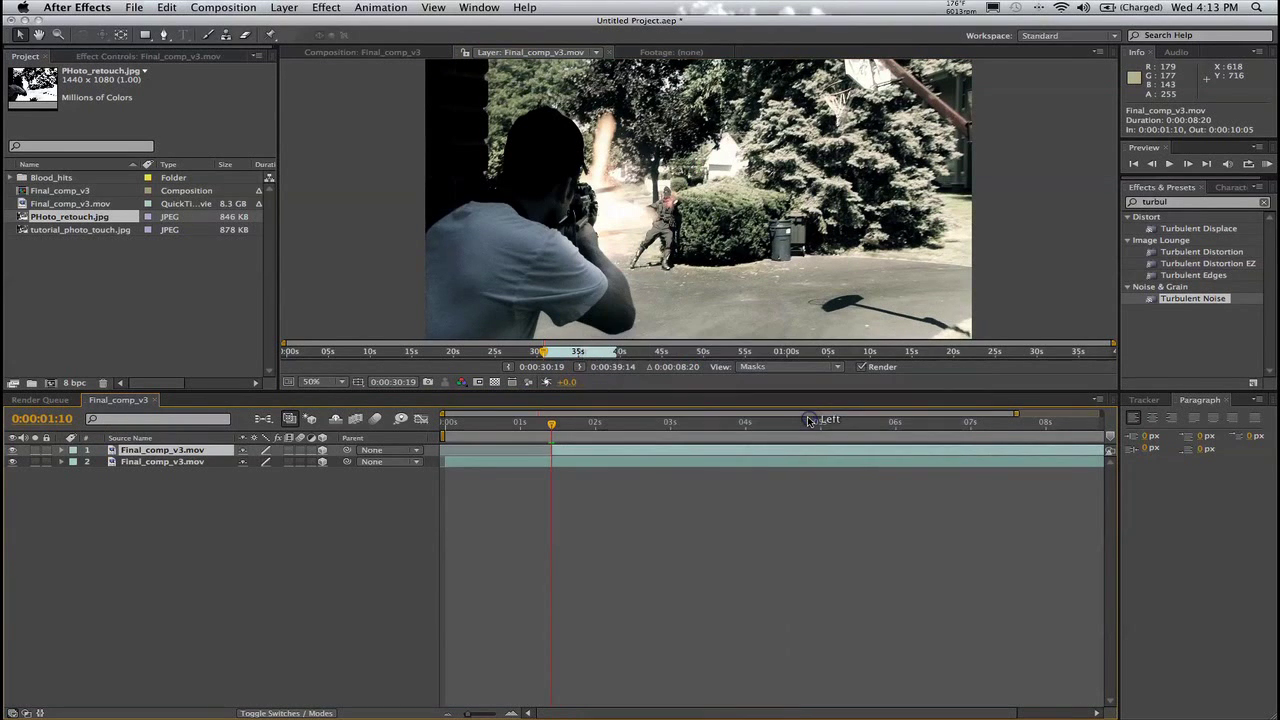
drag(551, 423, 461, 444)
click(362, 52)
- Add PHoto_retouch.jpg as the top layer, trimmed to start at 0:00:01:10
key(space)
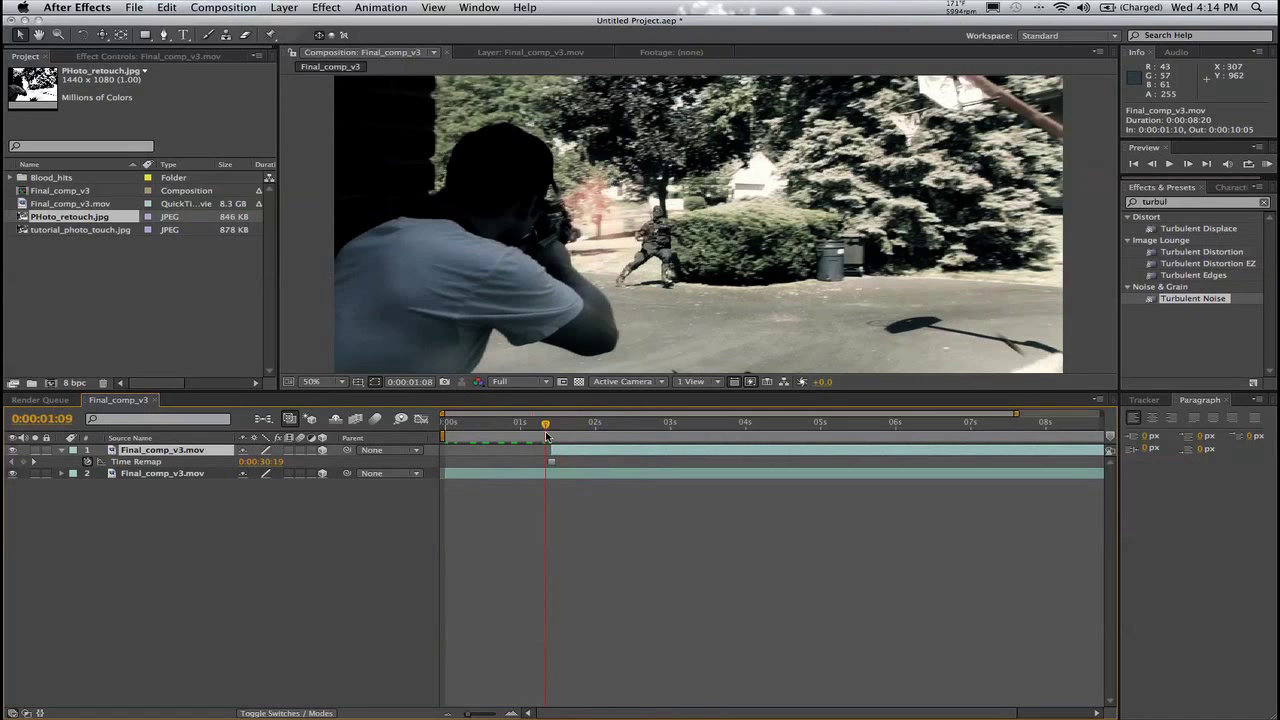
click(126, 293)
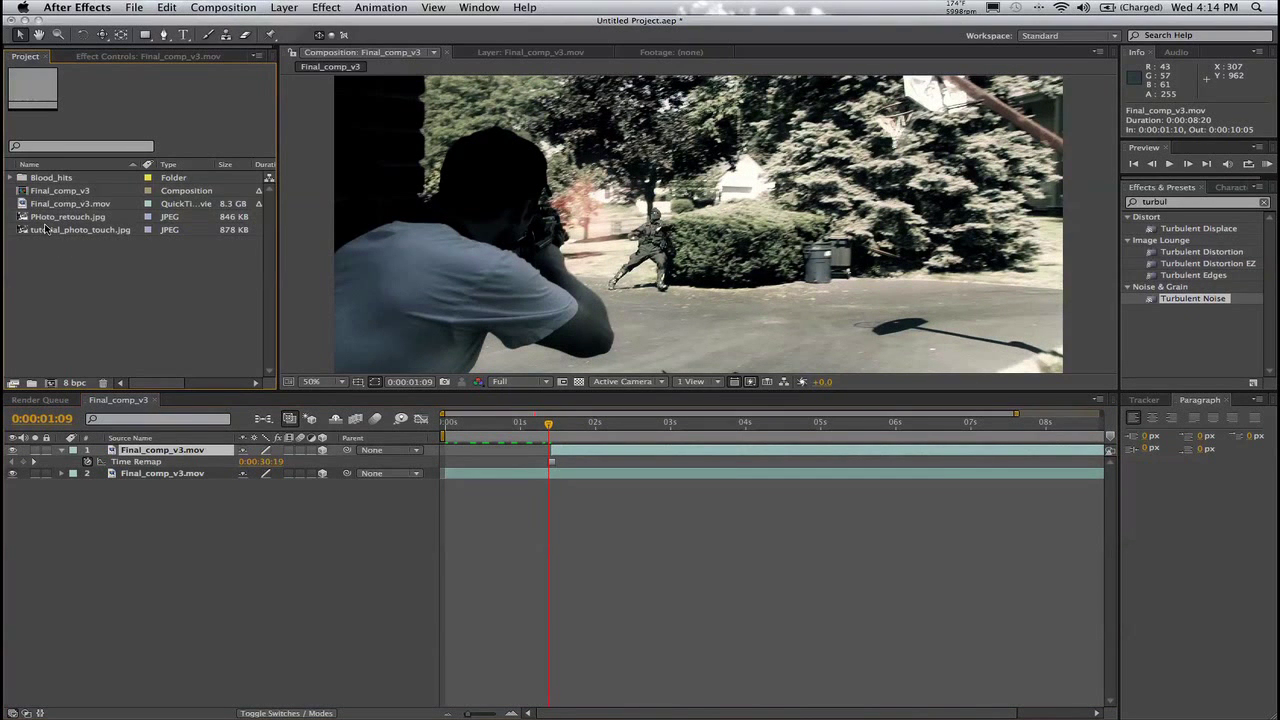
drag(60, 216, 205, 447)
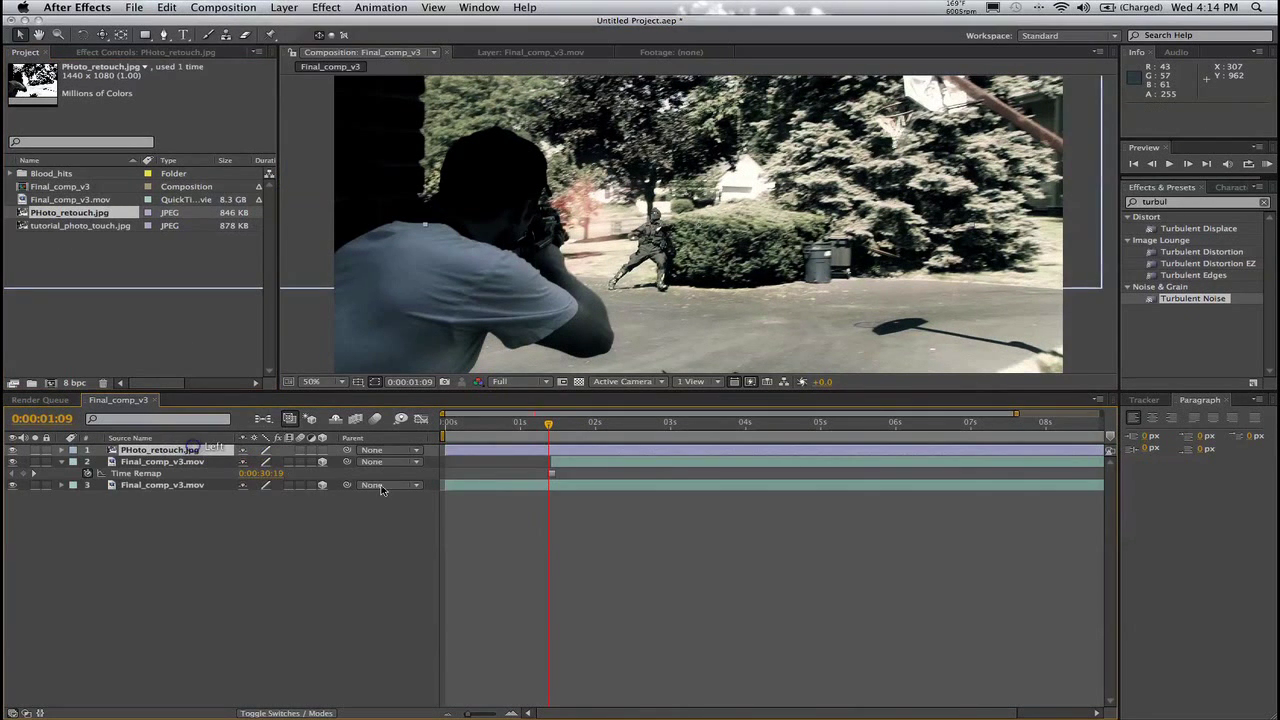
key(bracketleft)
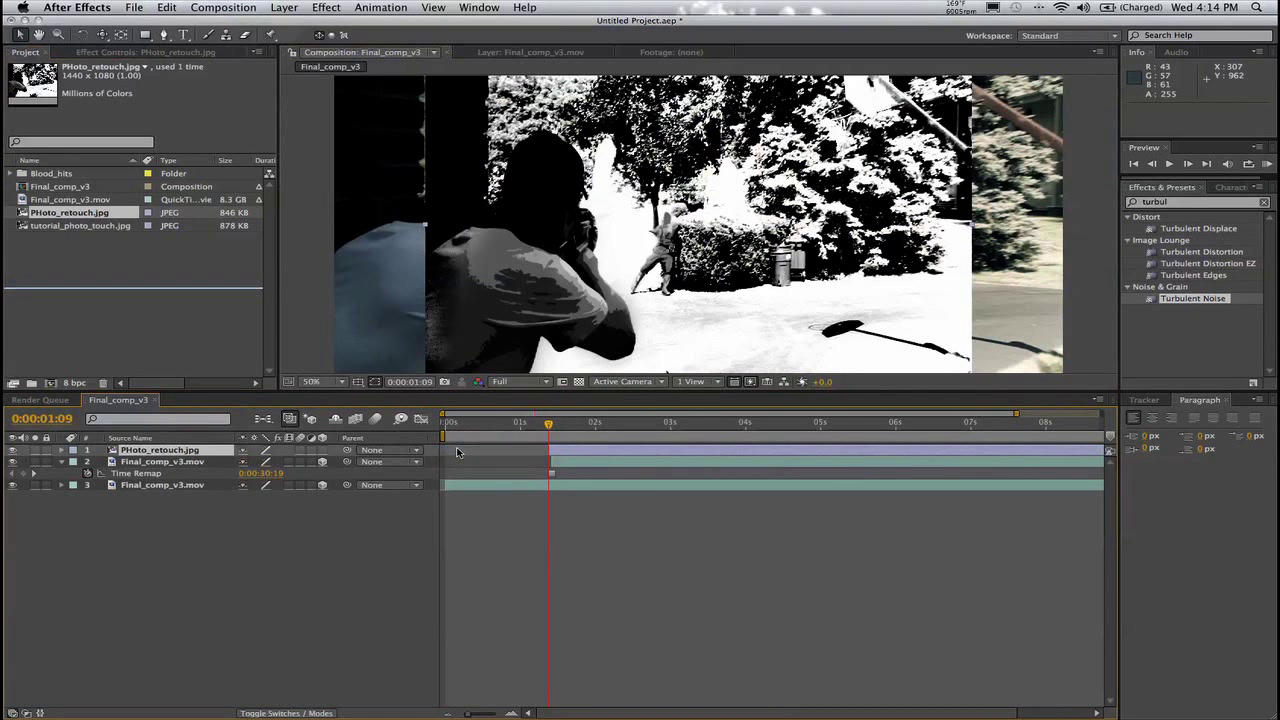
key(Page_Up)
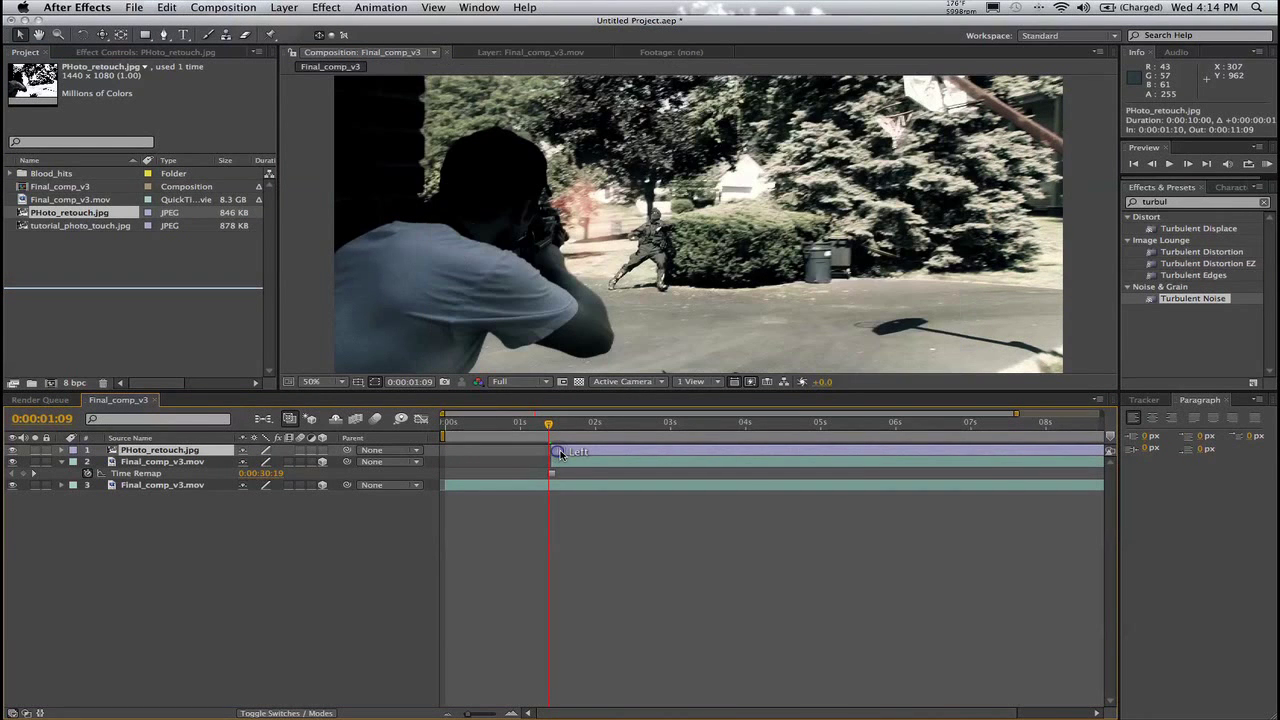
click(546, 421)
click(550, 421)
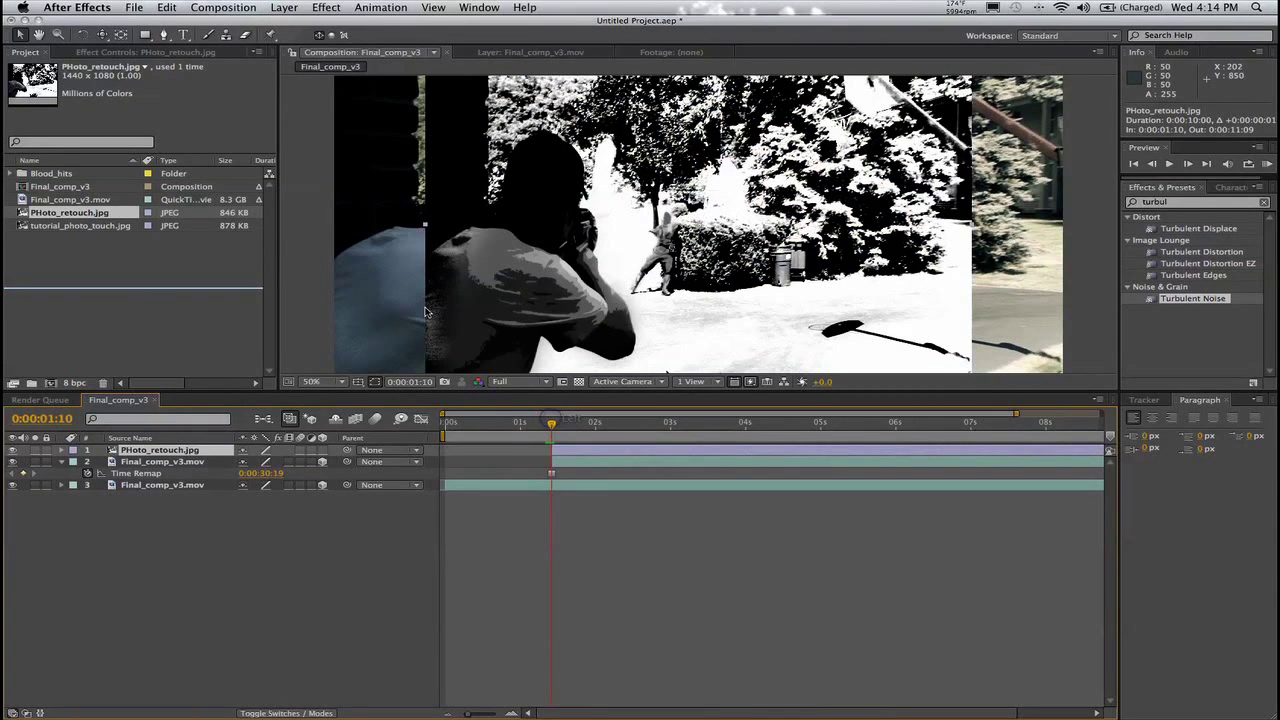
- Stretch the photo layer wider so it fills the frame
click(418, 226)
drag(418, 226, 334, 238)
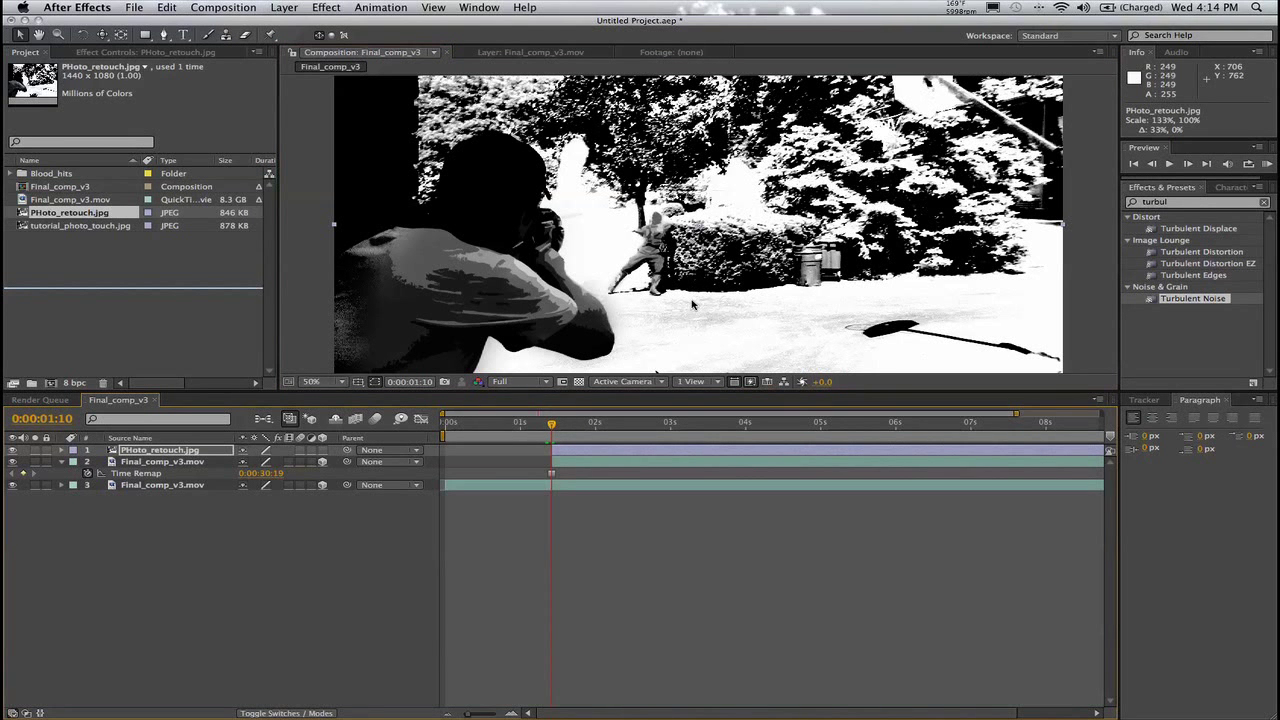
click(552, 426)
- Add a comp-sized White Solid 1 layer on top and apply Turbulent Noise to it
click(250, 564)
right_click(240, 580)
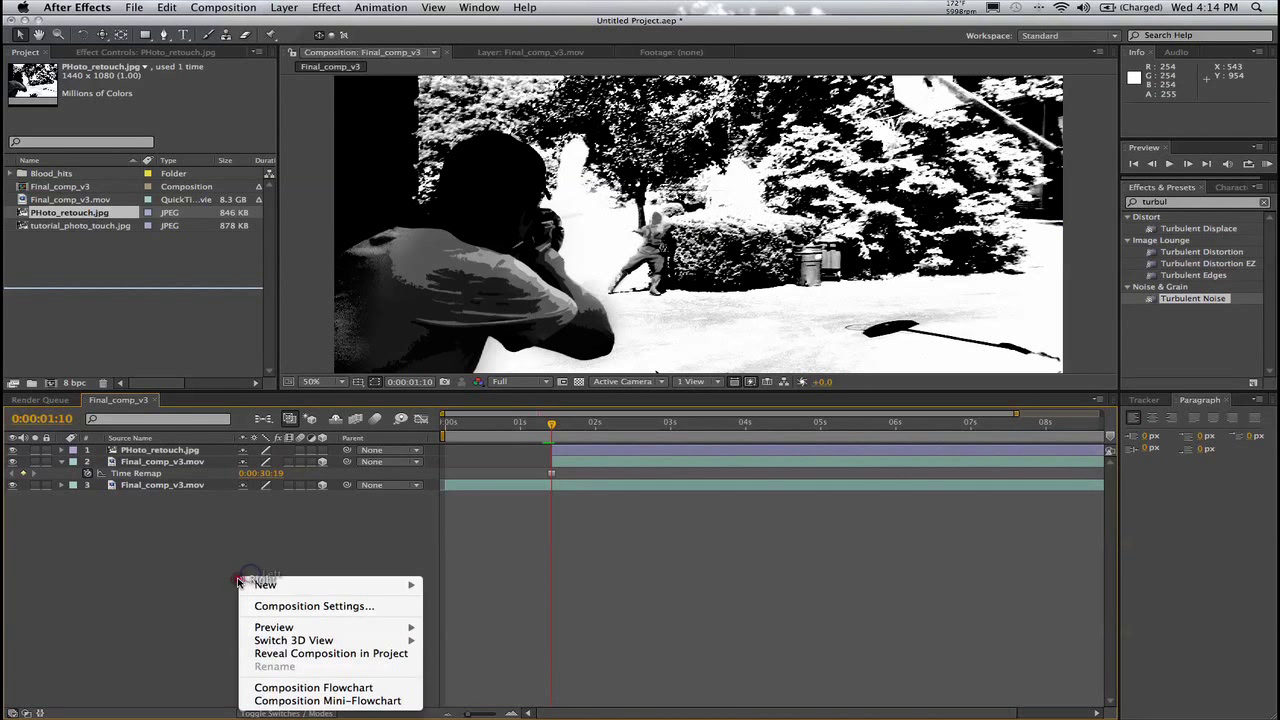
mouse_move(262, 585)
click(472, 619)
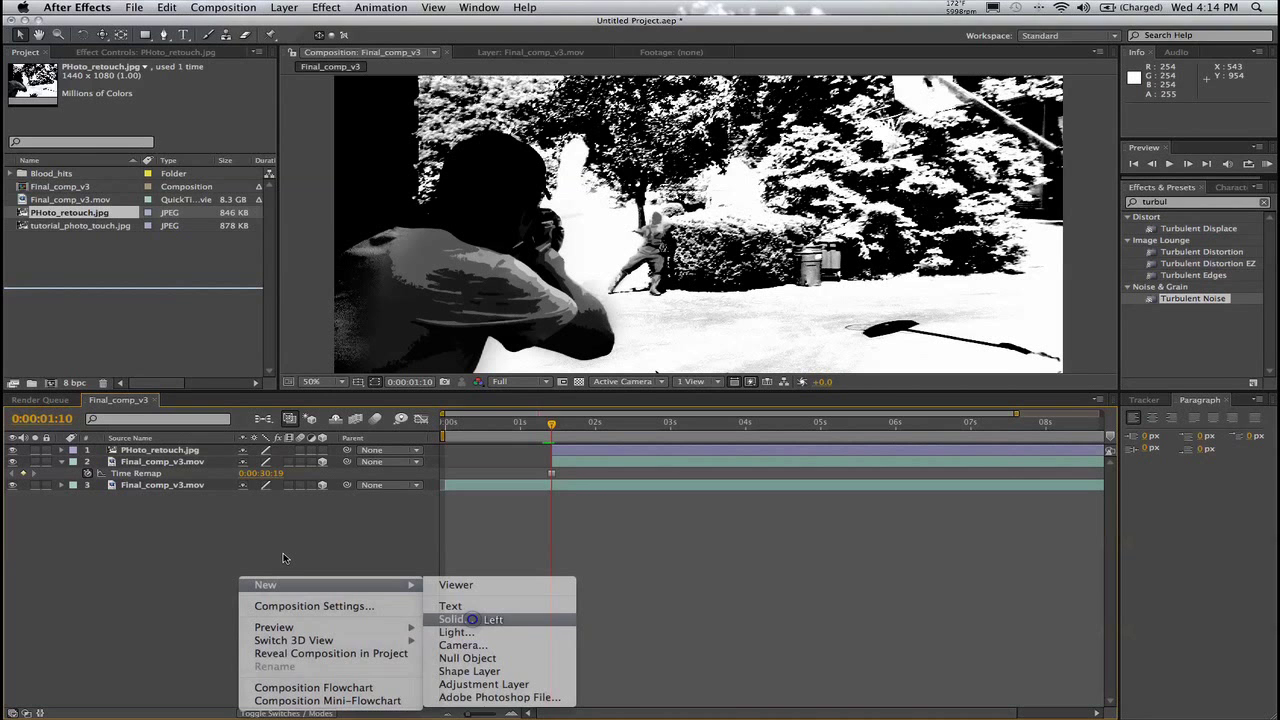
click(150, 266)
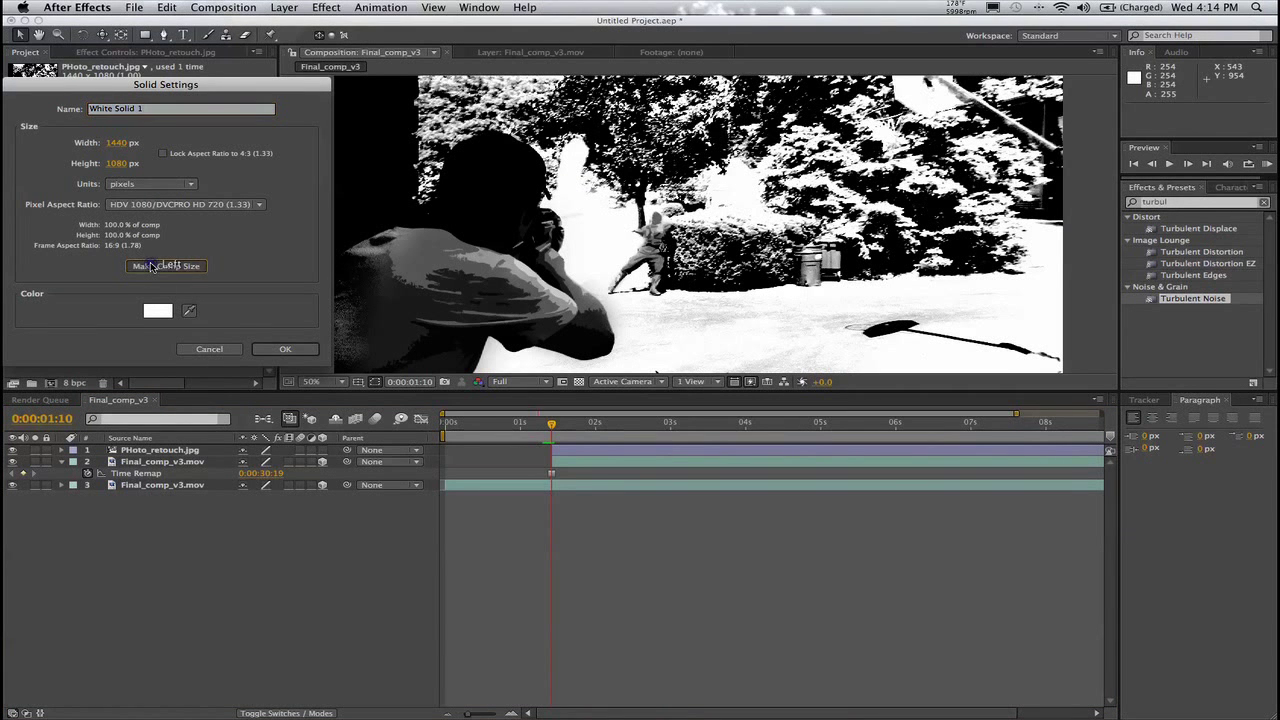
click(285, 349)
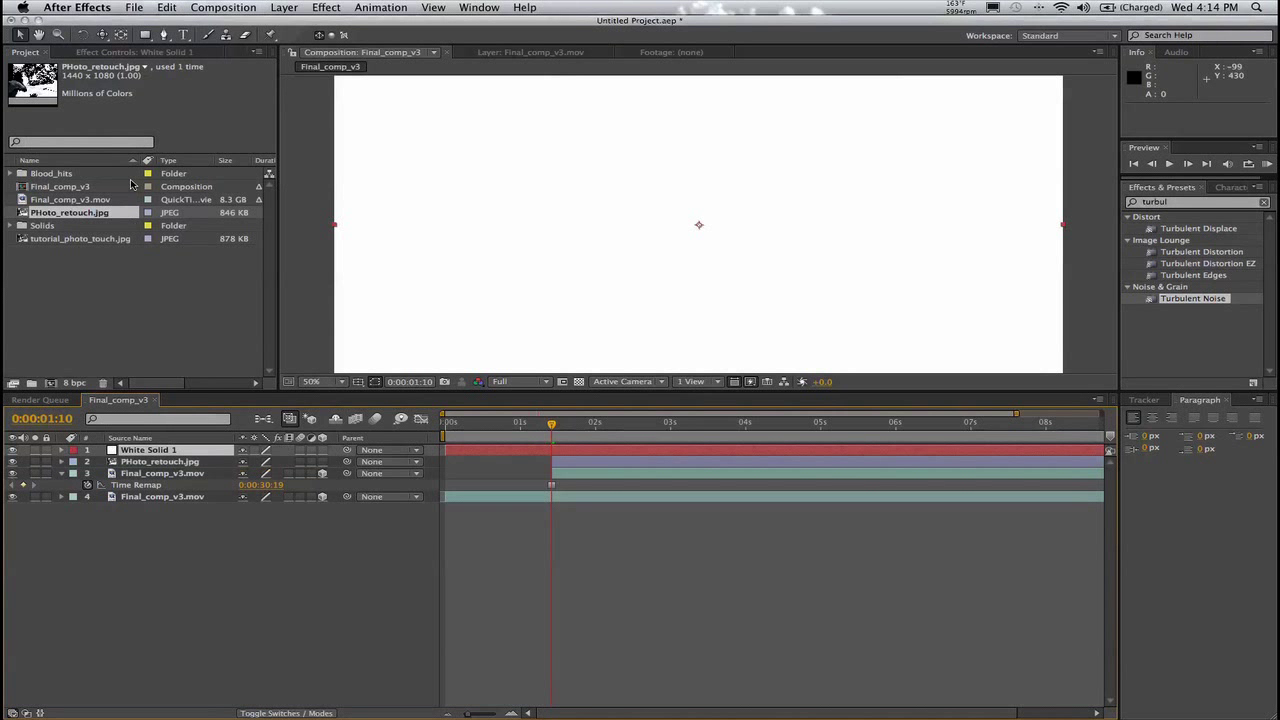
click(1179, 203)
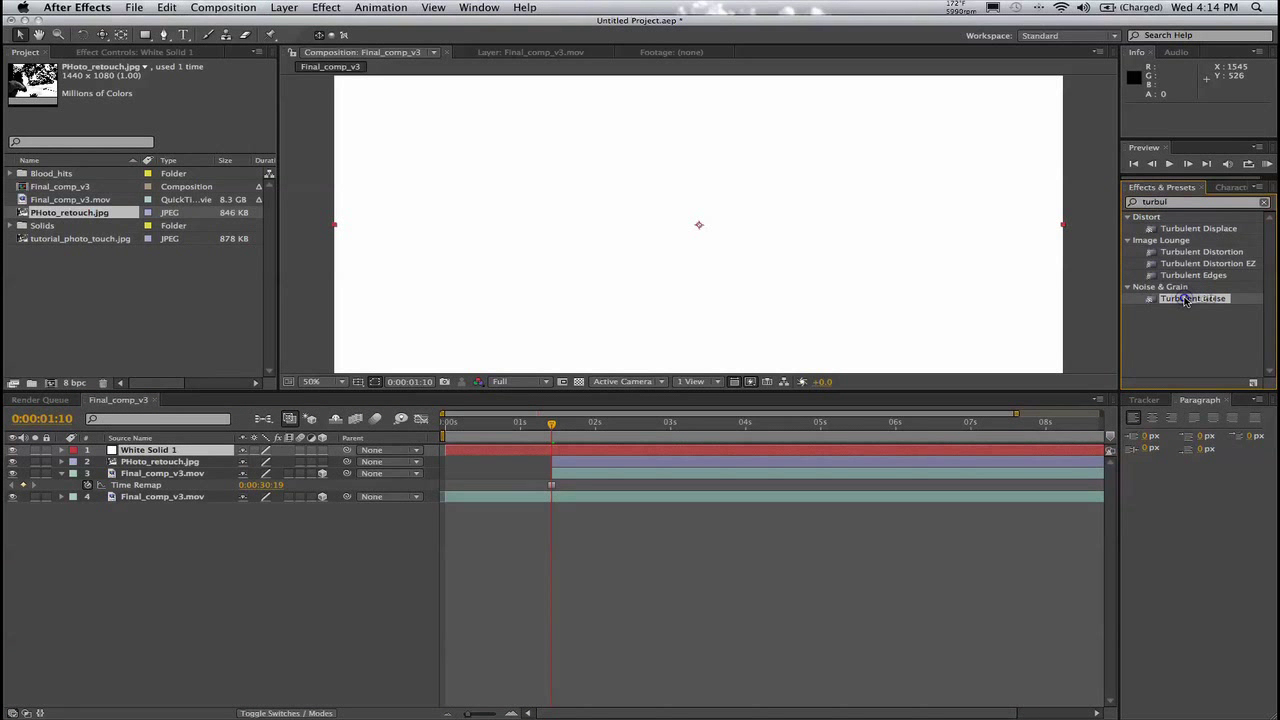
drag(1185, 303, 912, 286)
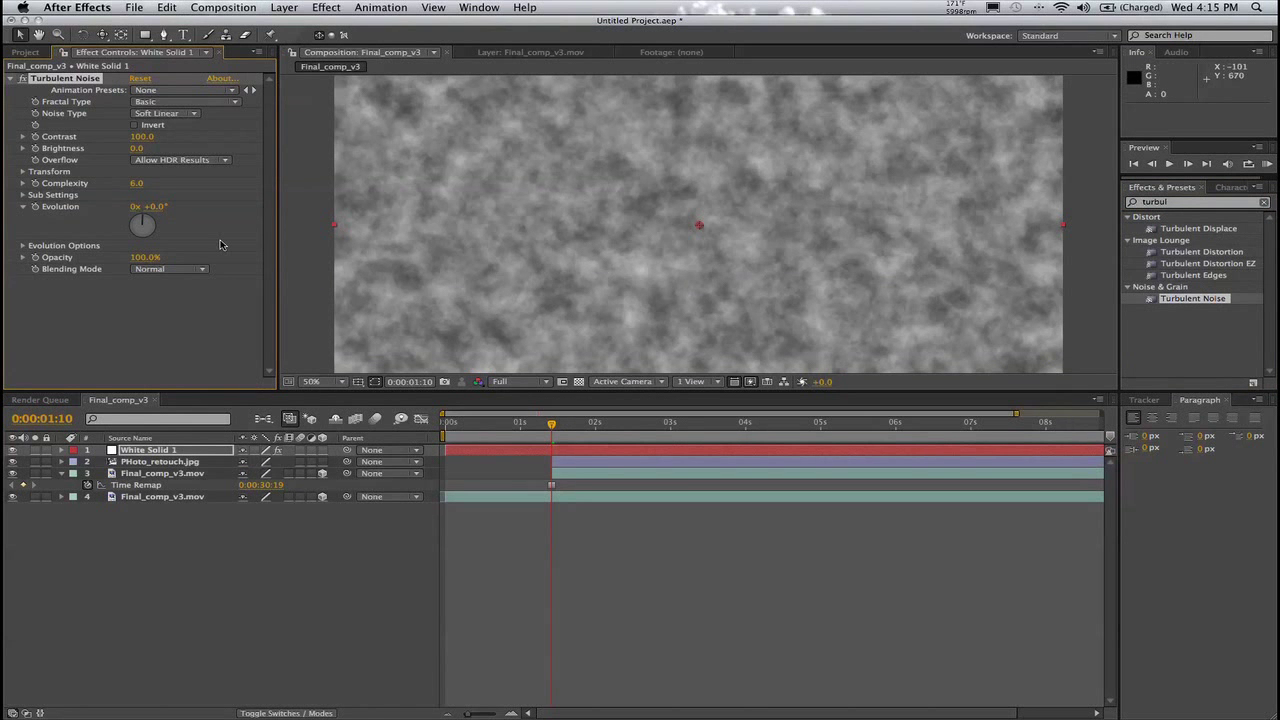
- Set the Turbulent Noise Contrast to 450 and its Transform Scale to 300
drag(140, 136, 238, 142)
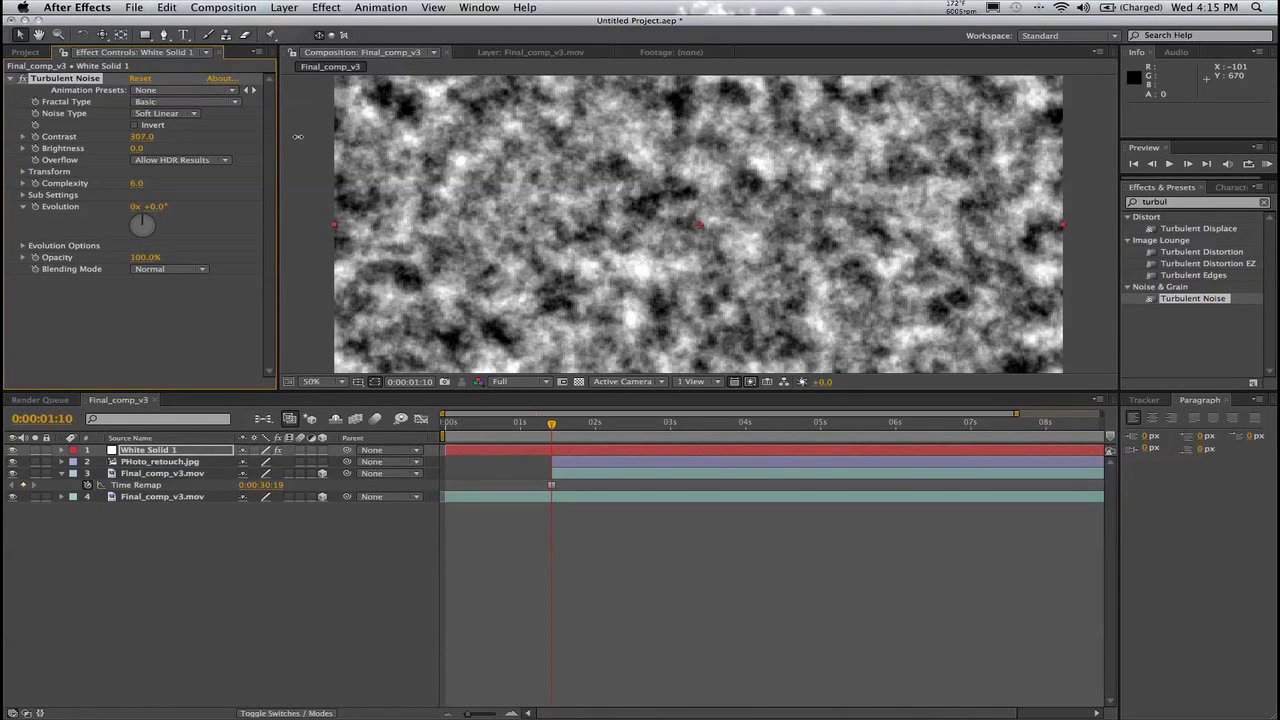
drag(311, 133, 318, 132)
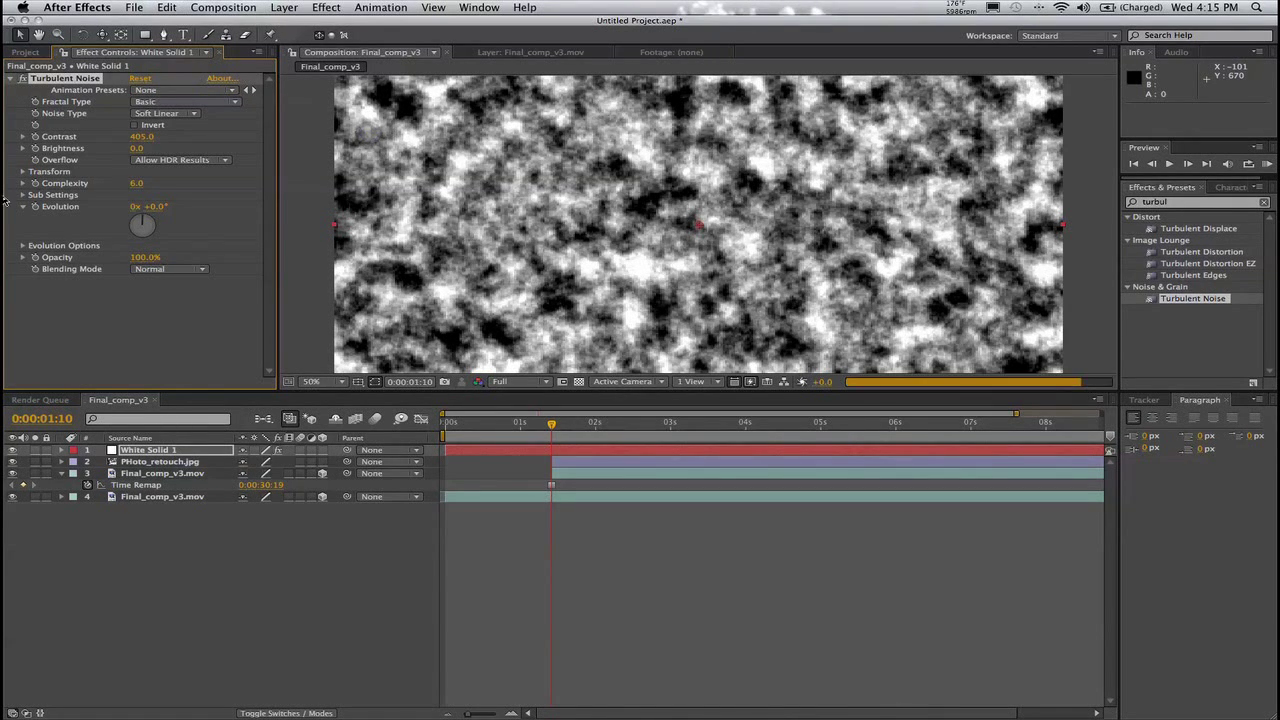
click(142, 136)
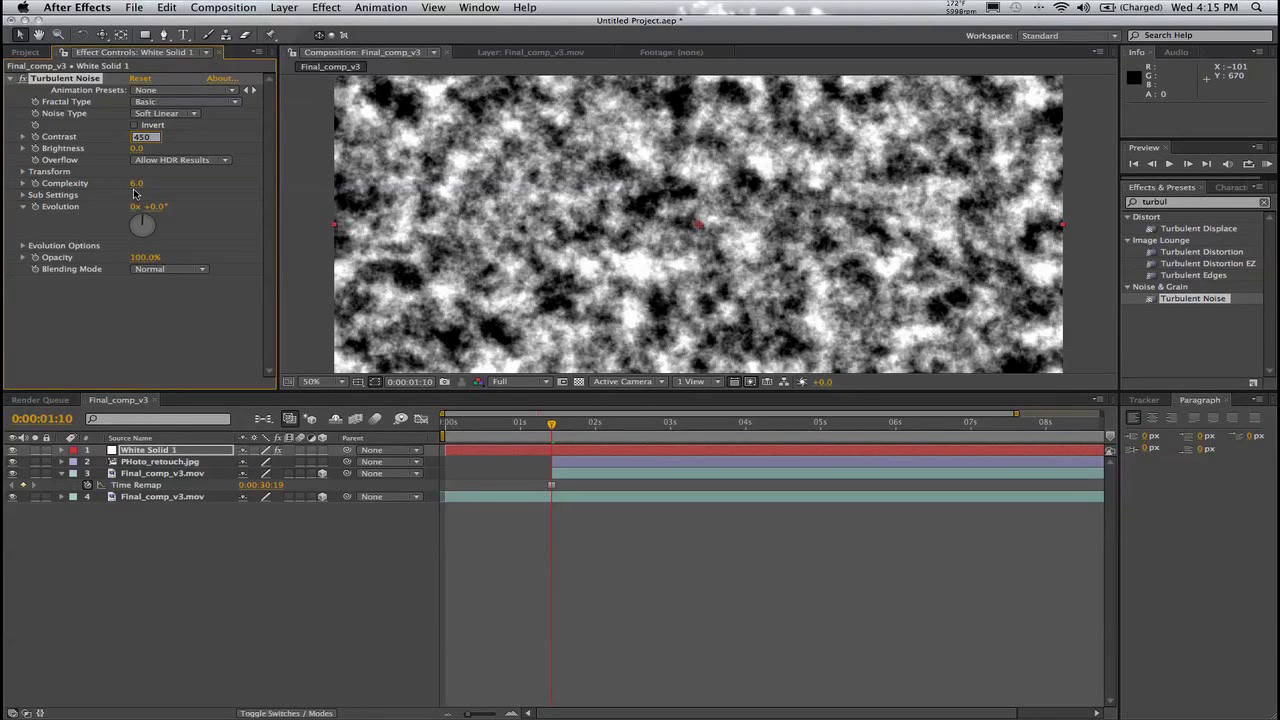
text(450)
click(23, 171)
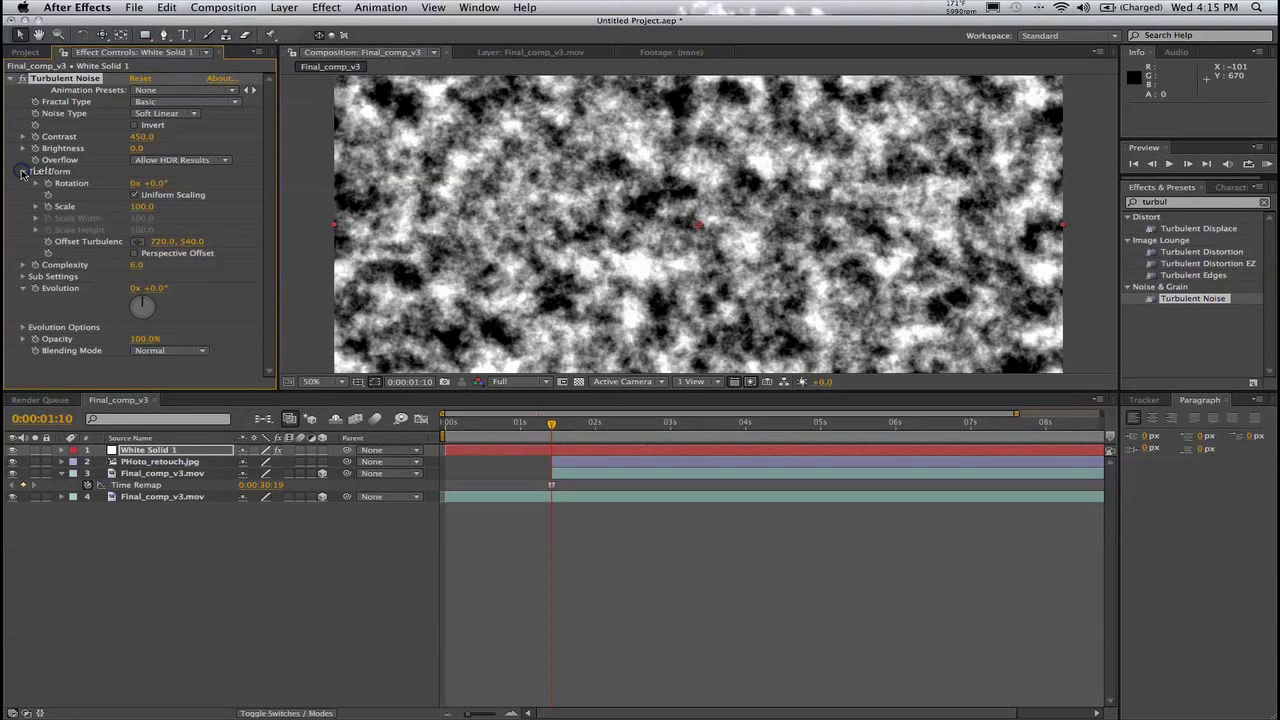
click(145, 207)
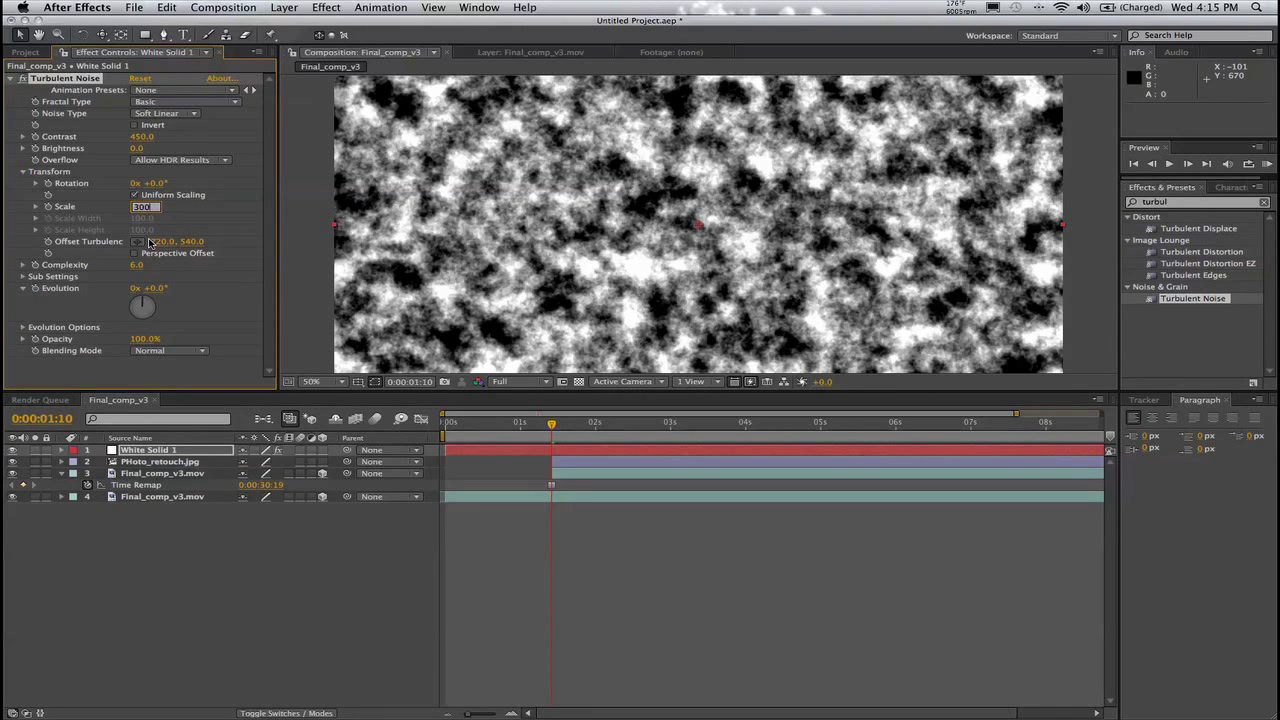
text(300)
click(220, 209)
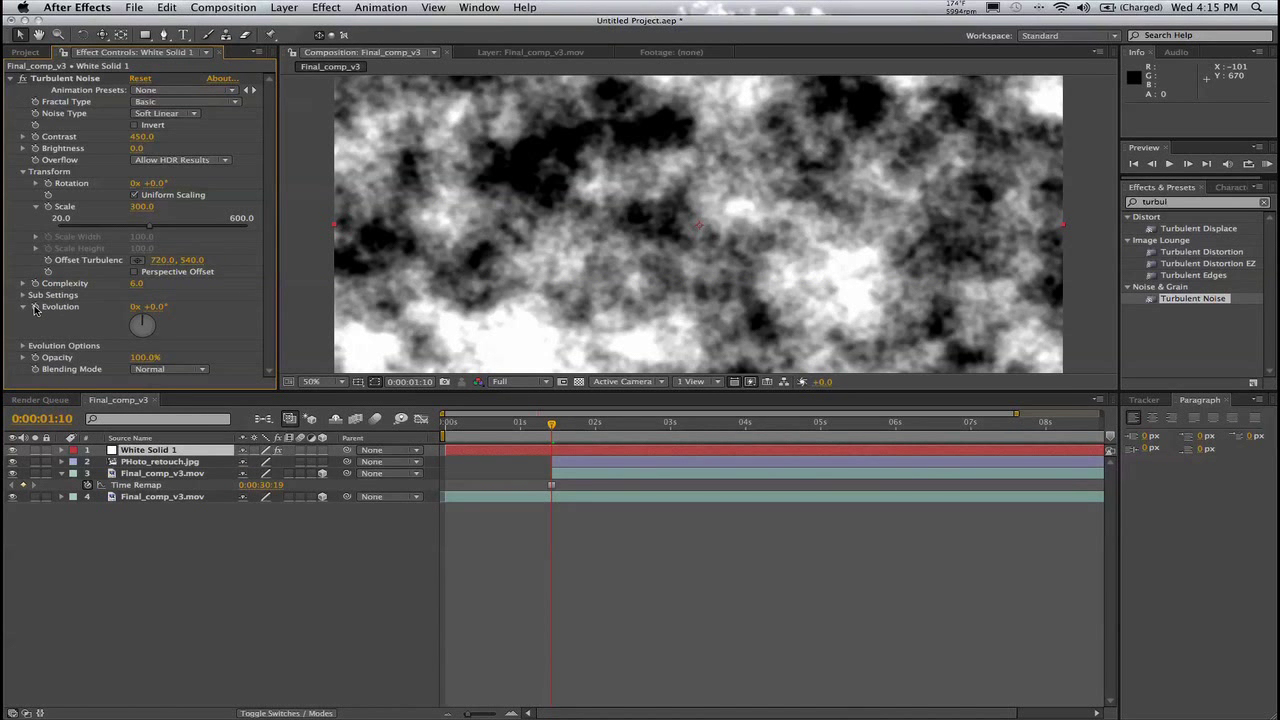
- Drive the noise Evolution with the expression time*1000 so it animates
alt+click(35, 307)
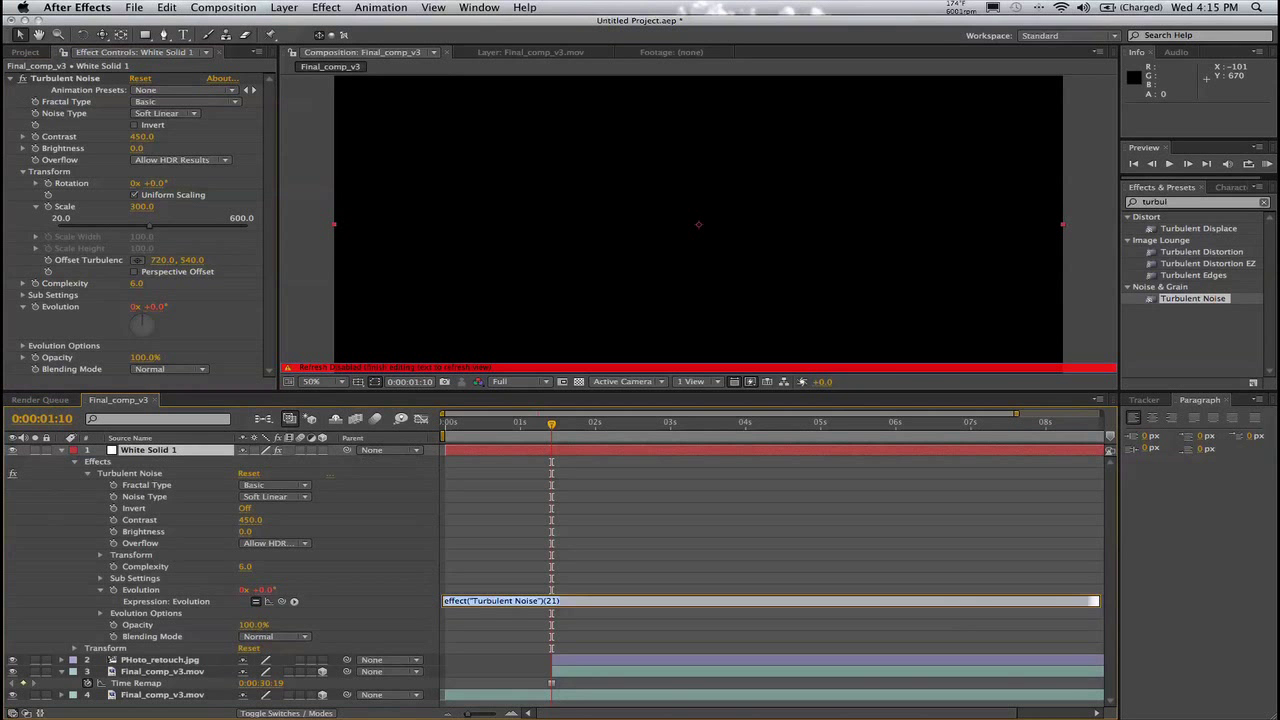
text(time*1000)
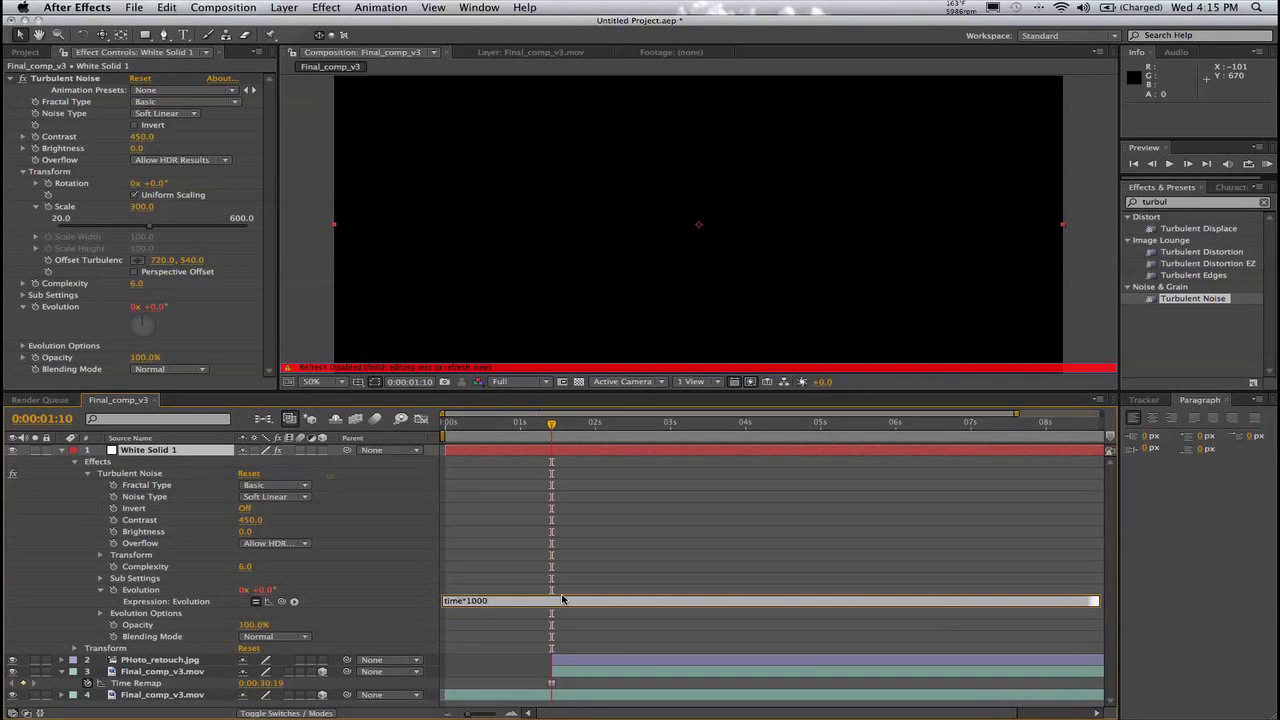
click(518, 632)
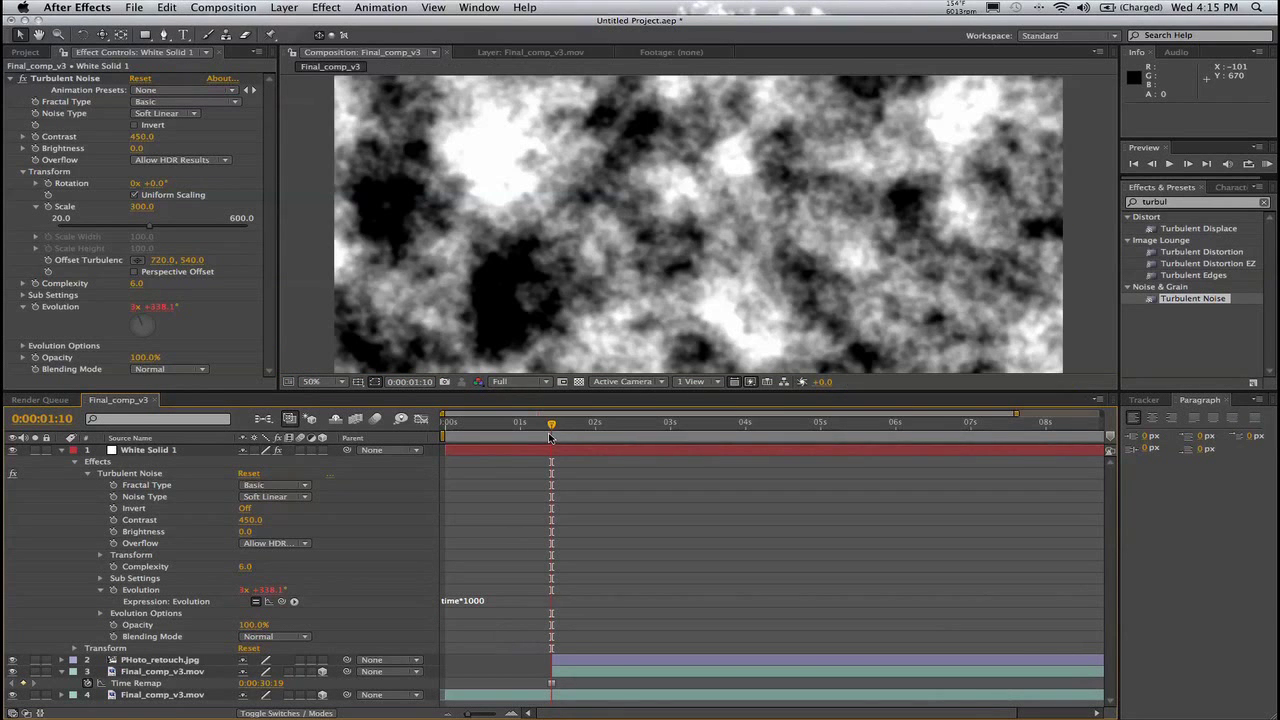
mouse_move(550, 430)
mouse_down()
mouse_move(586, 429)
mouse_move(551, 432)
mouse_up()
- Keyframe noise Brightness from -153 at 0:00:01:10 to 145 at 0:00:03:00
click(35, 148)
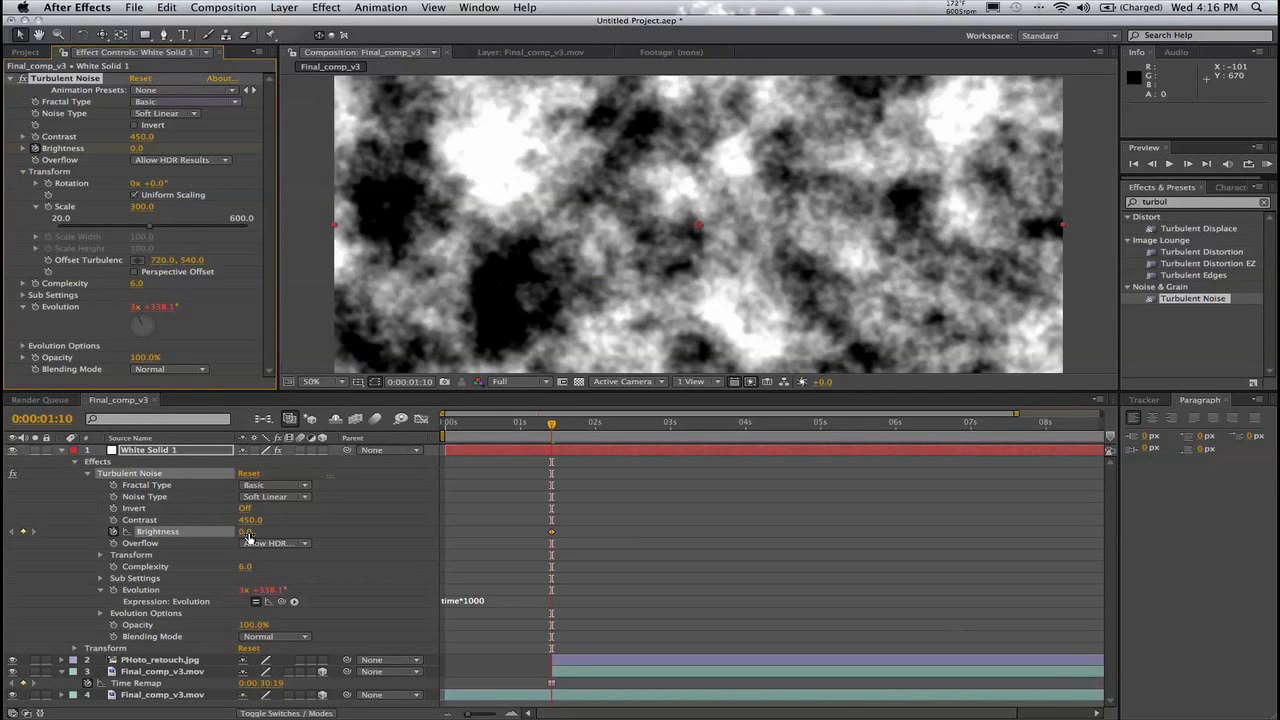
drag(247, 533, 181, 539)
key(comma)
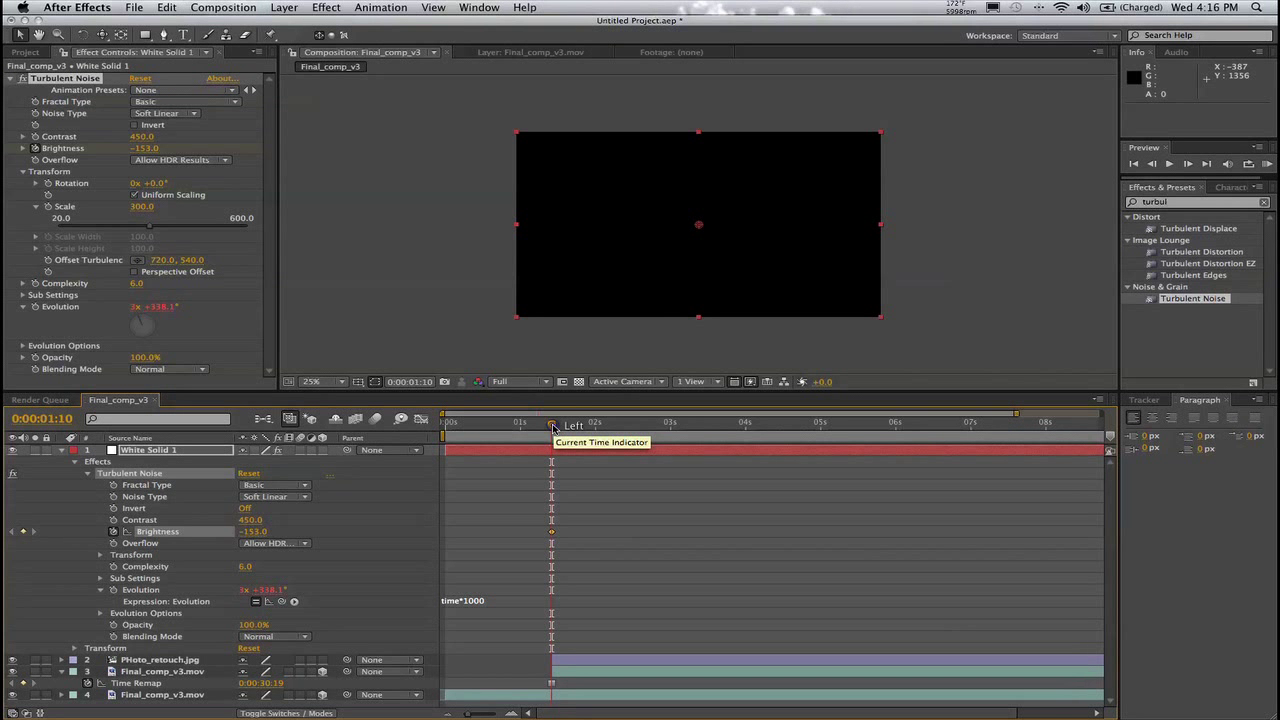
drag(556, 427, 672, 431)
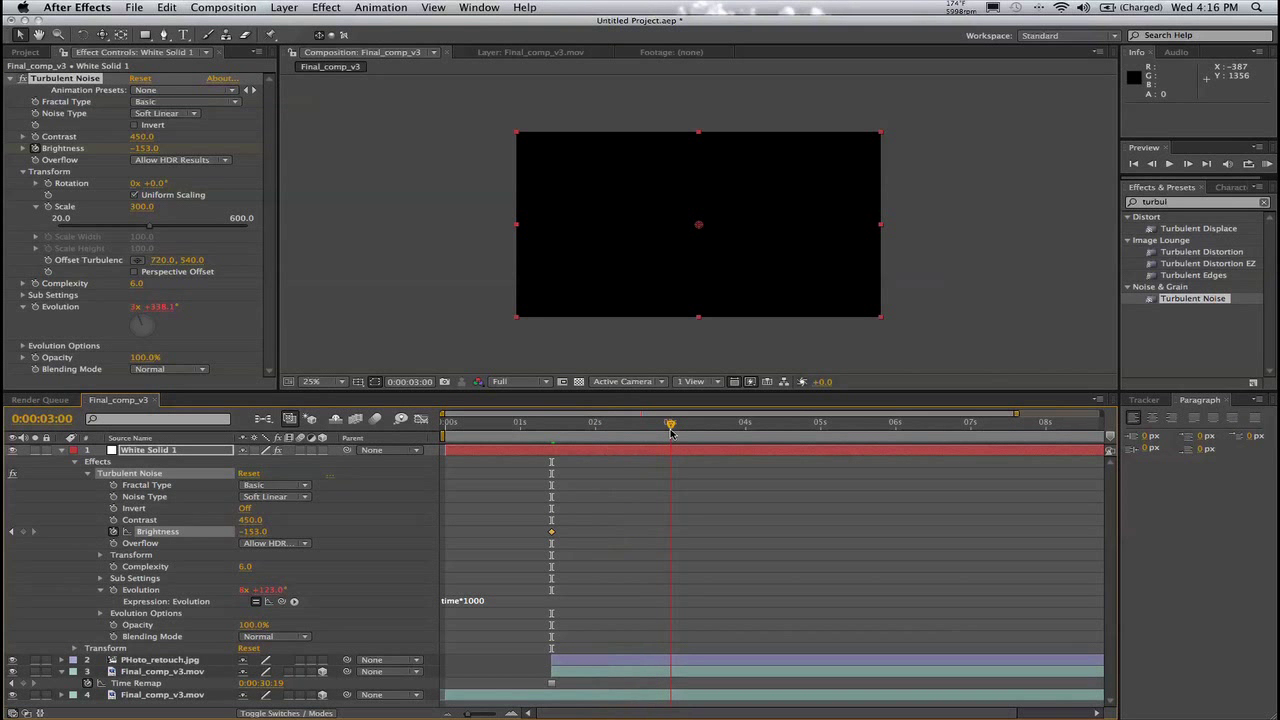
drag(248, 538, 472, 529)
drag(688, 514, 530, 557)
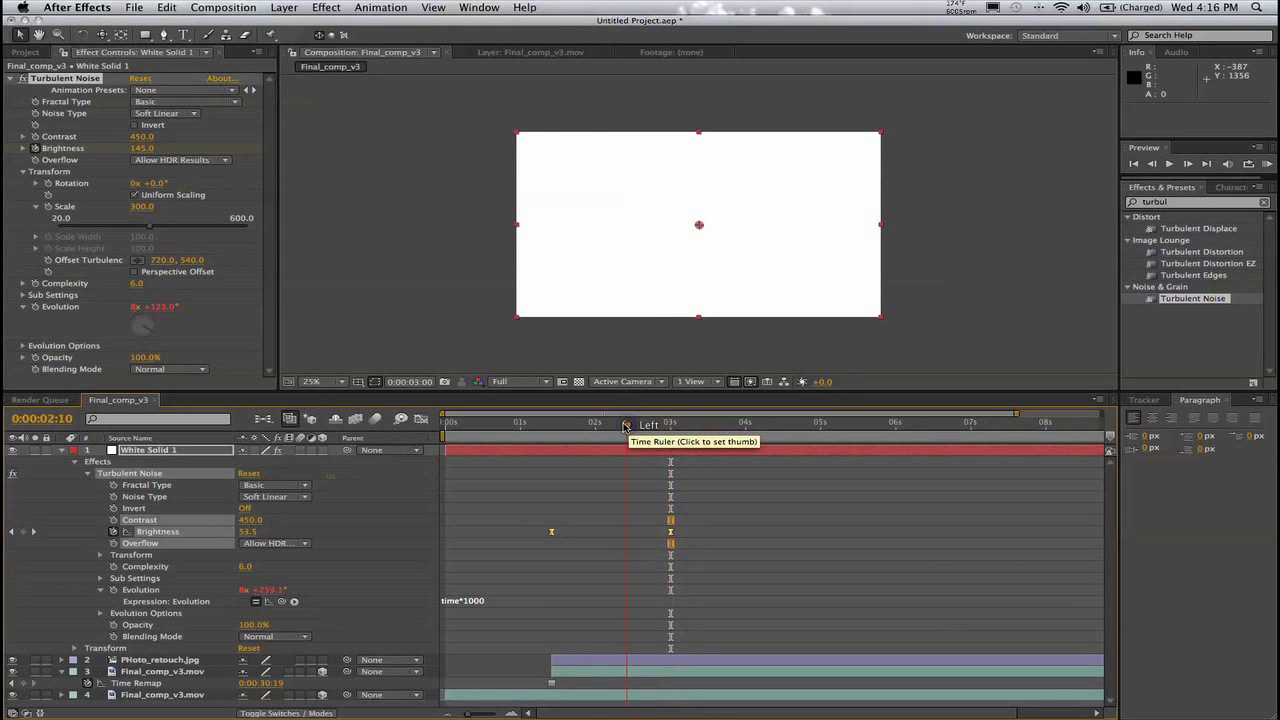
mouse_move(620, 432)
mouse_down()
mouse_move(553, 438)
mouse_move(670, 446)
mouse_up()
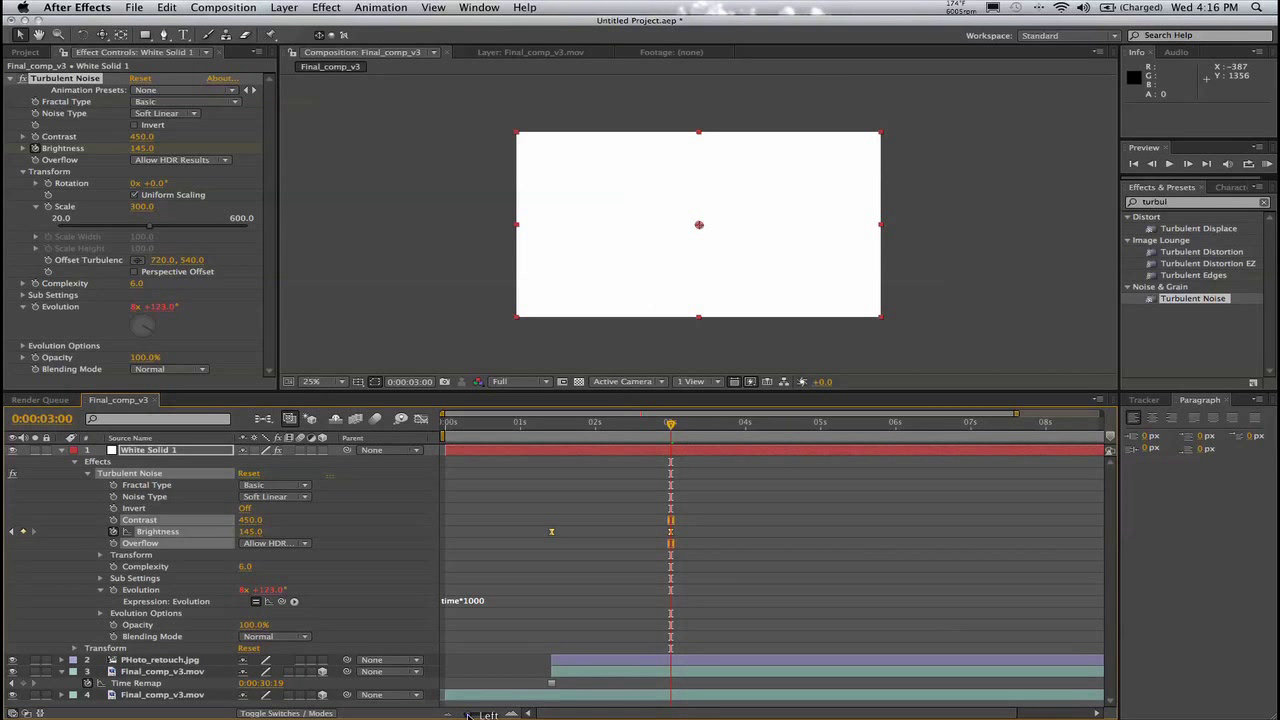
drag(468, 716, 461, 716)
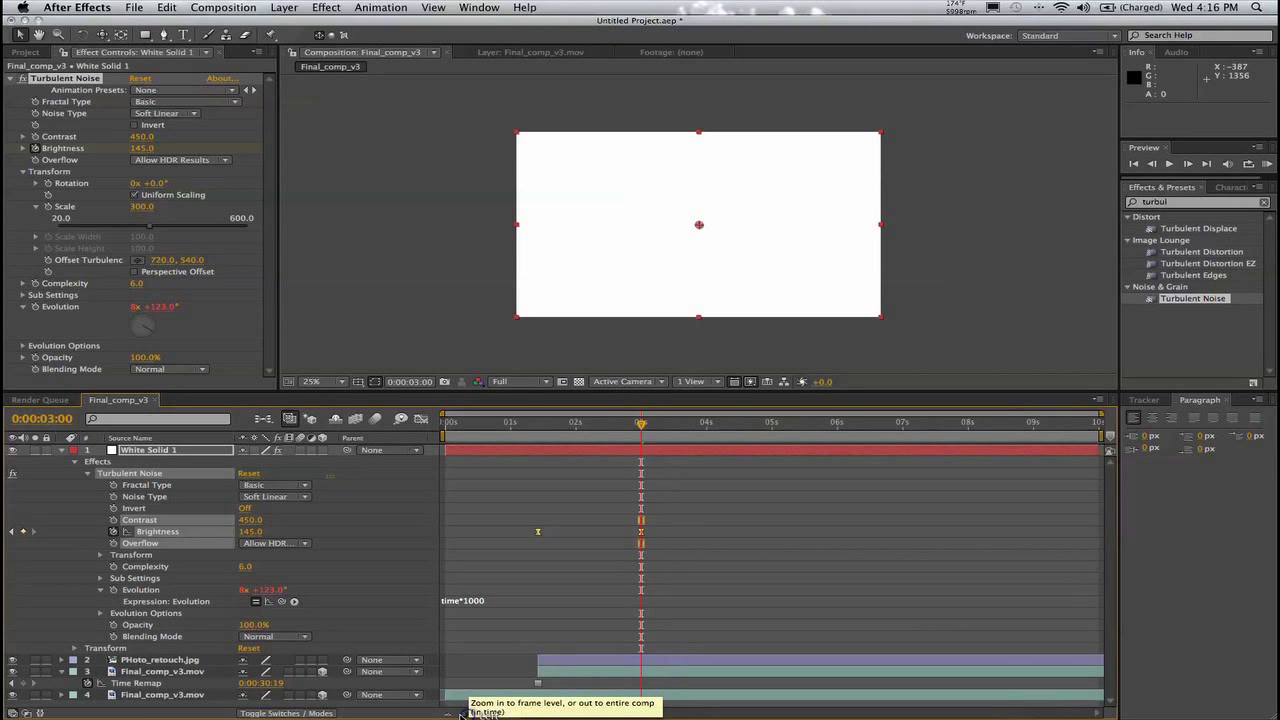
- Pre-compose PHoto_retouch.jpg into PHoto_retouch.jpg Comp 1, moving all attributes into it
click(136, 672)
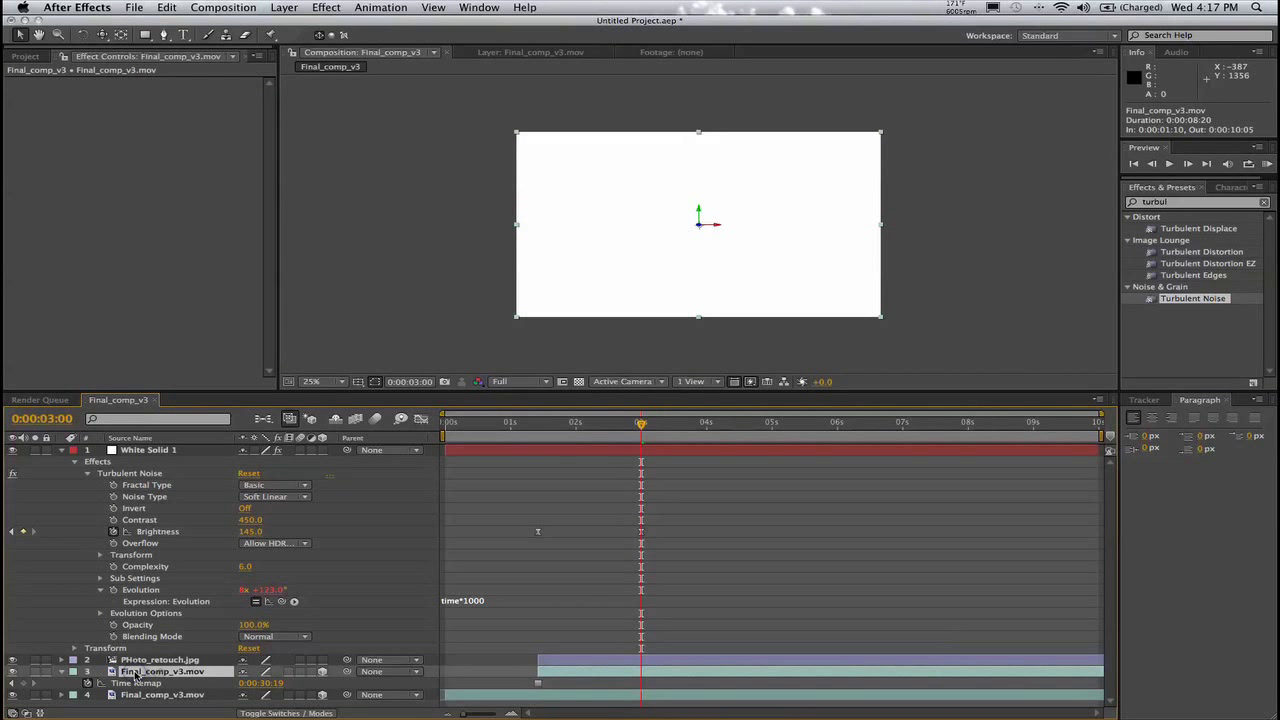
click(142, 662)
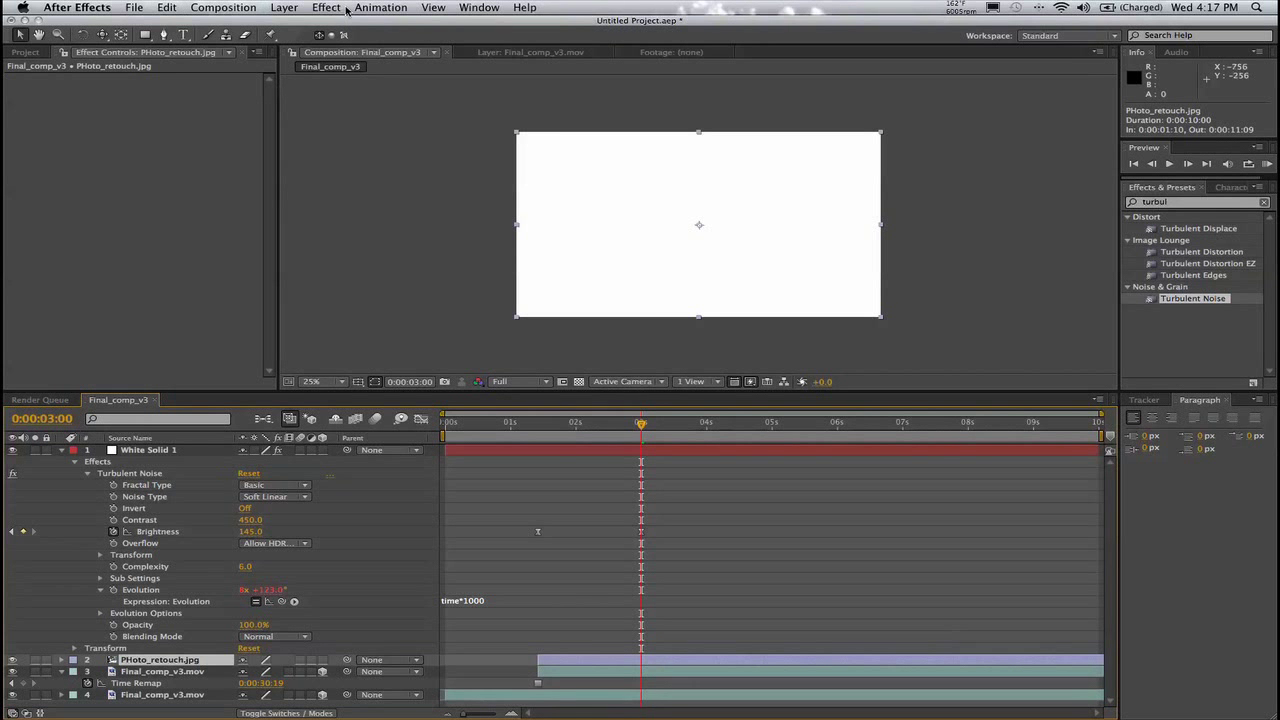
click(284, 7)
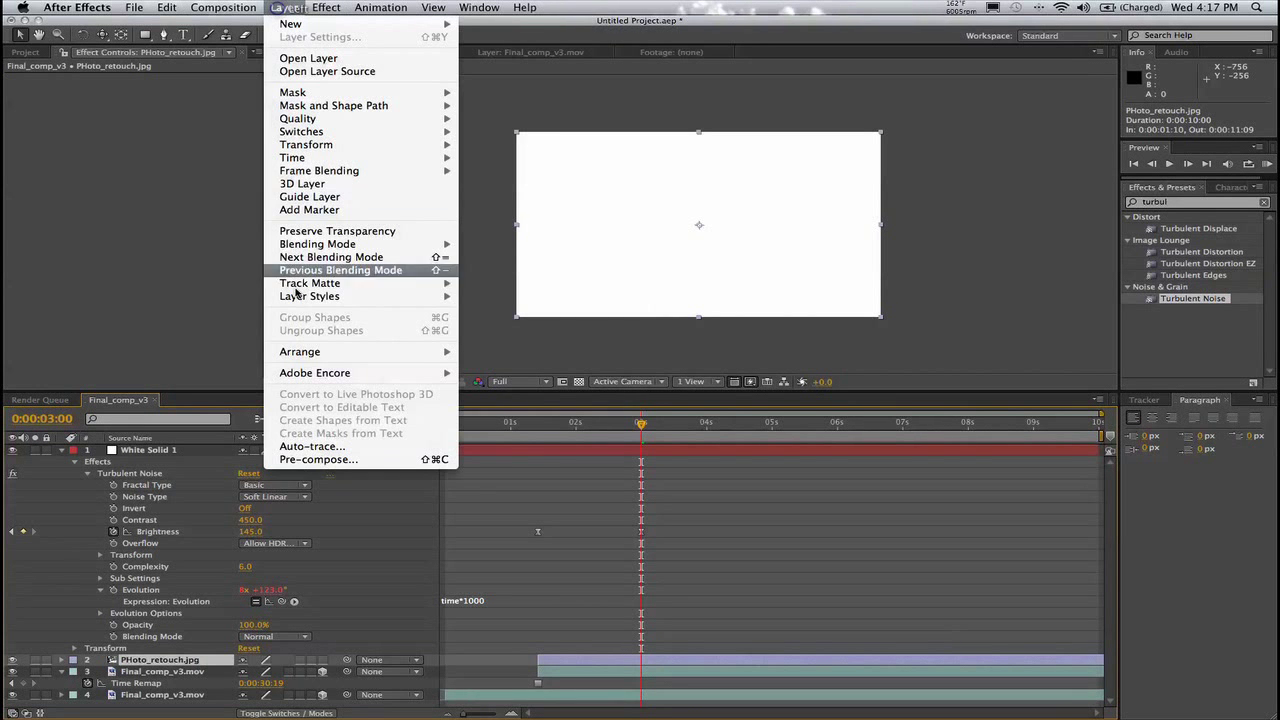
click(318, 459)
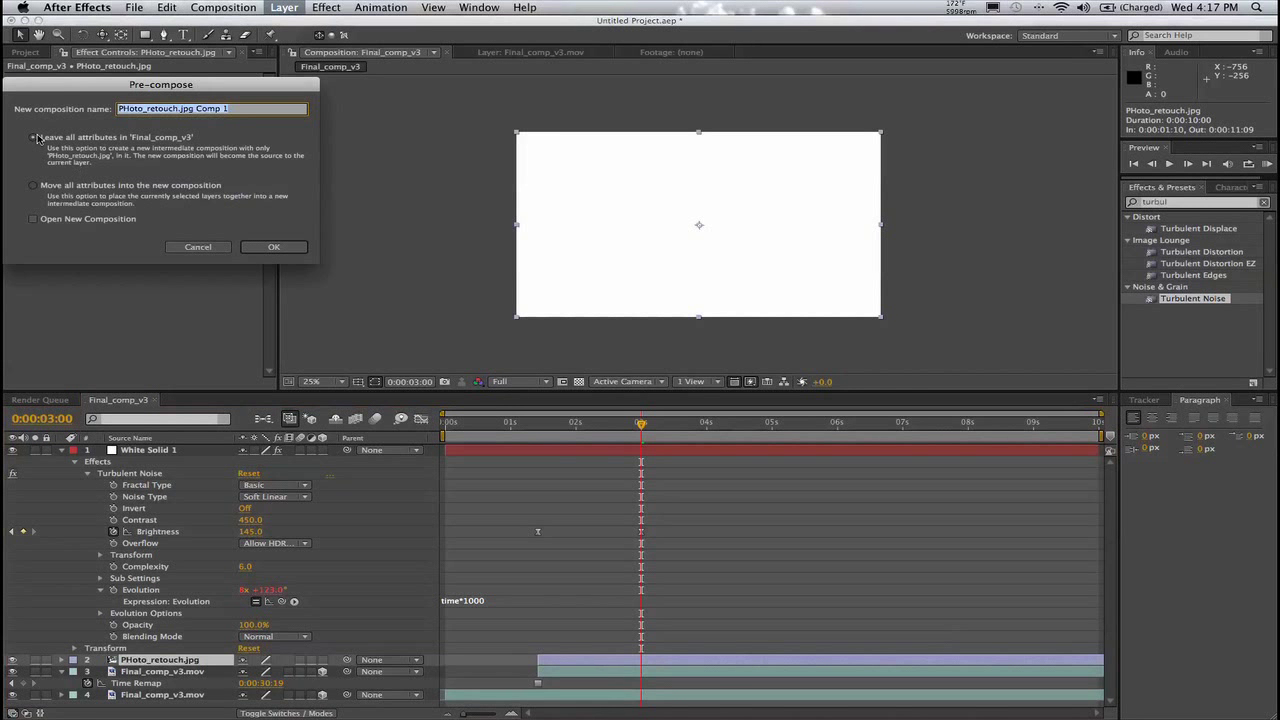
click(35, 186)
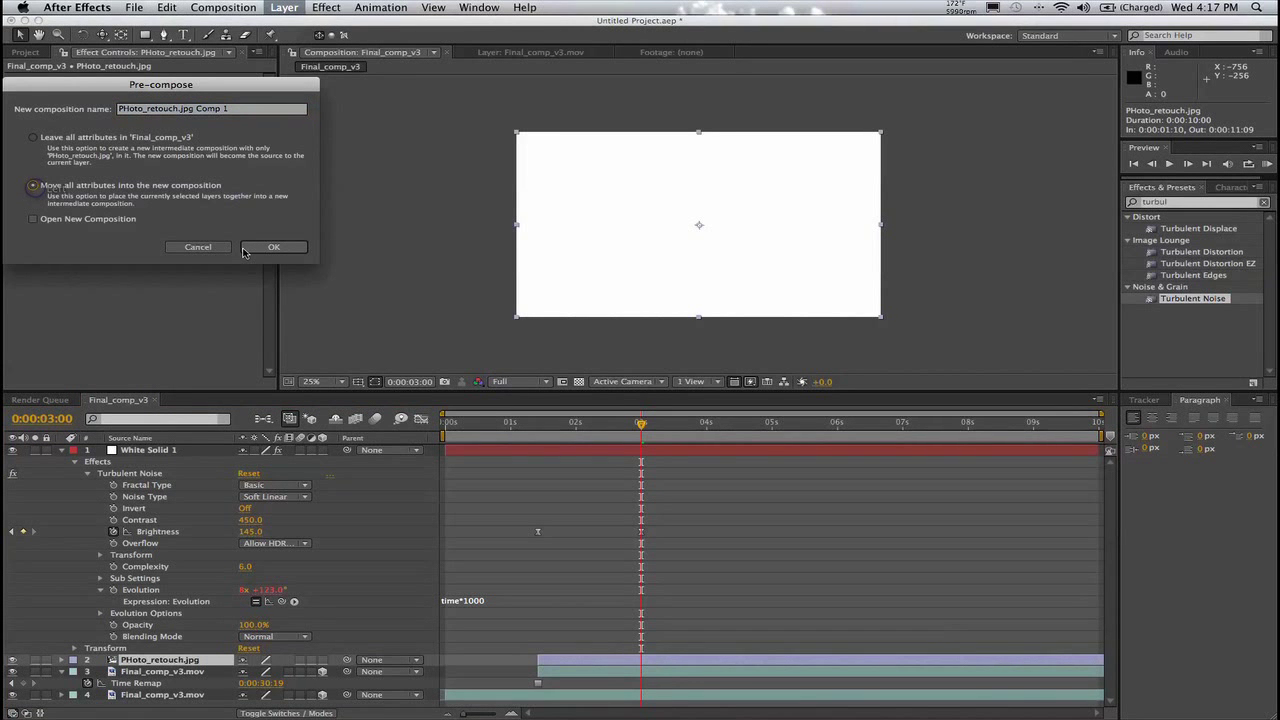
click(270, 247)
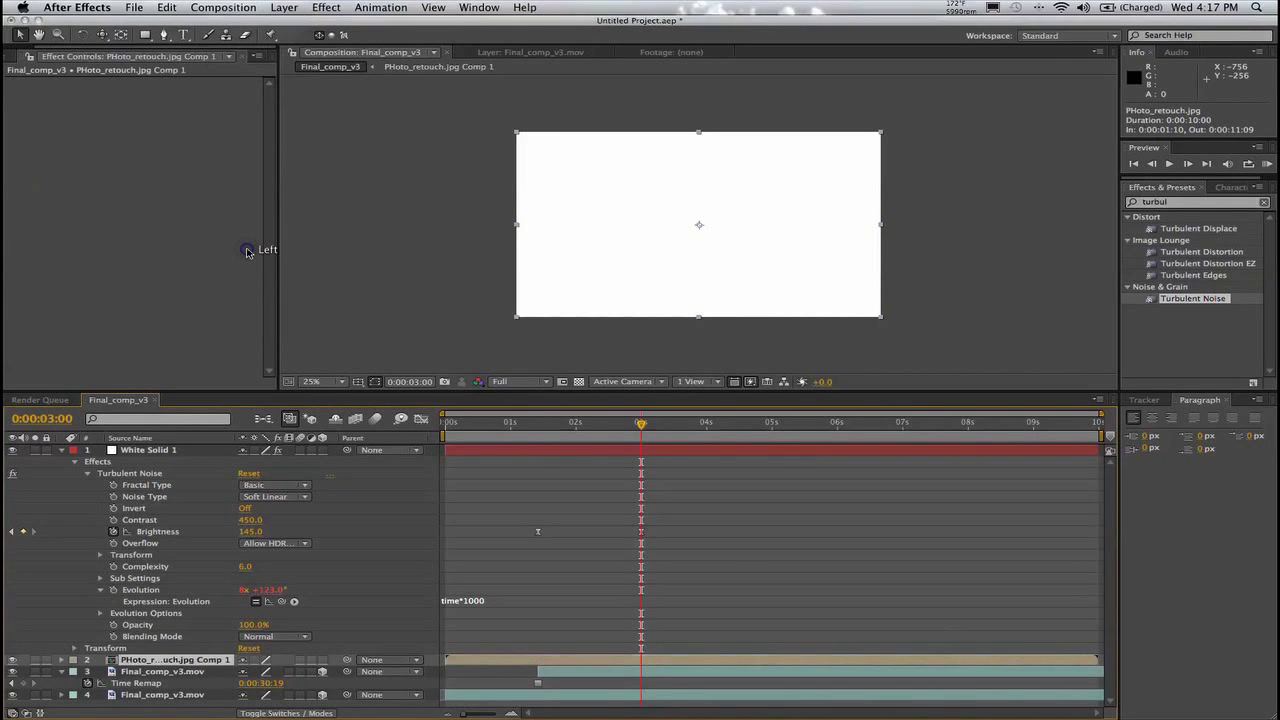
click(545, 425)
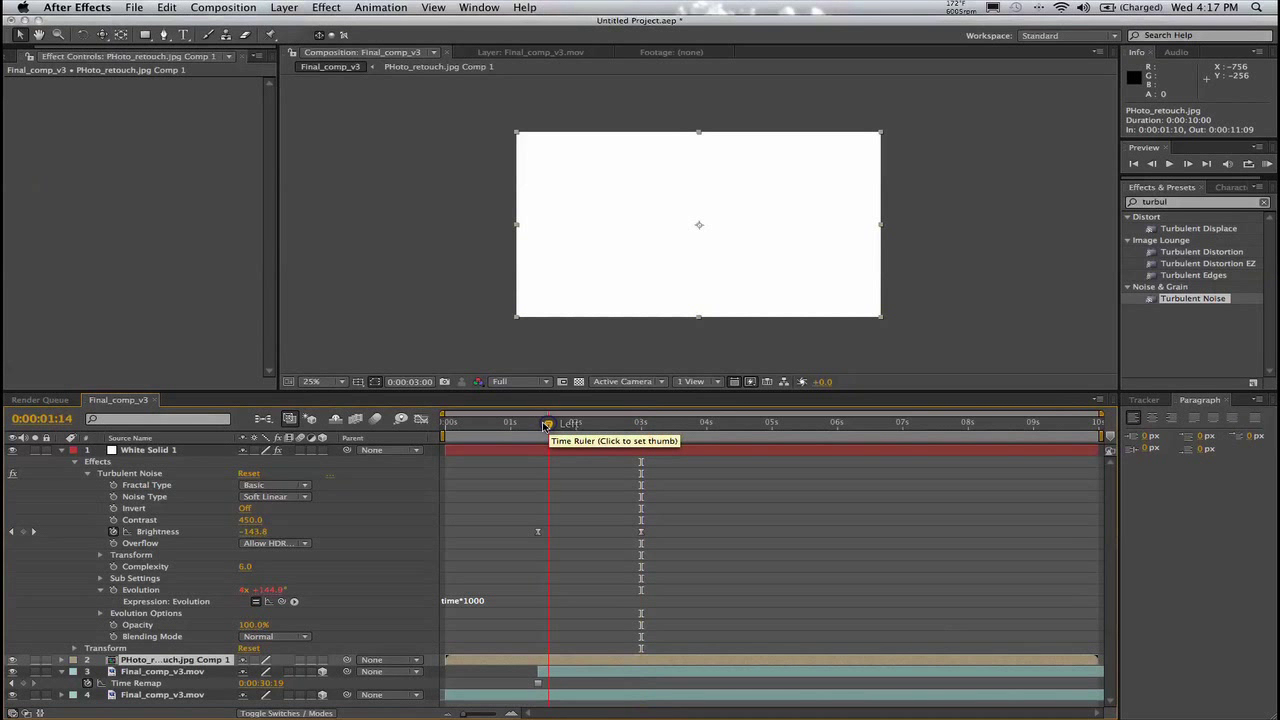
- Set PHoto_retouch.jpg Comp 1's track matte to Luma Matte 'White Solid 1'
click(539, 425)
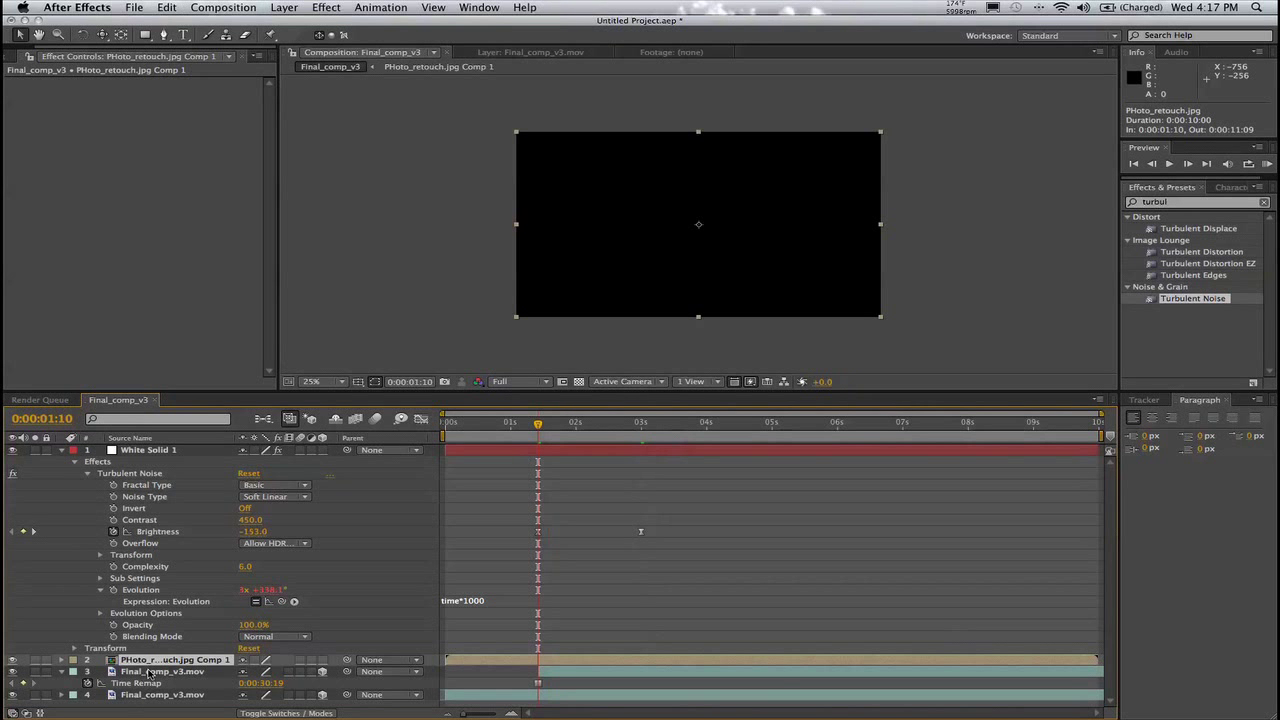
click(160, 662)
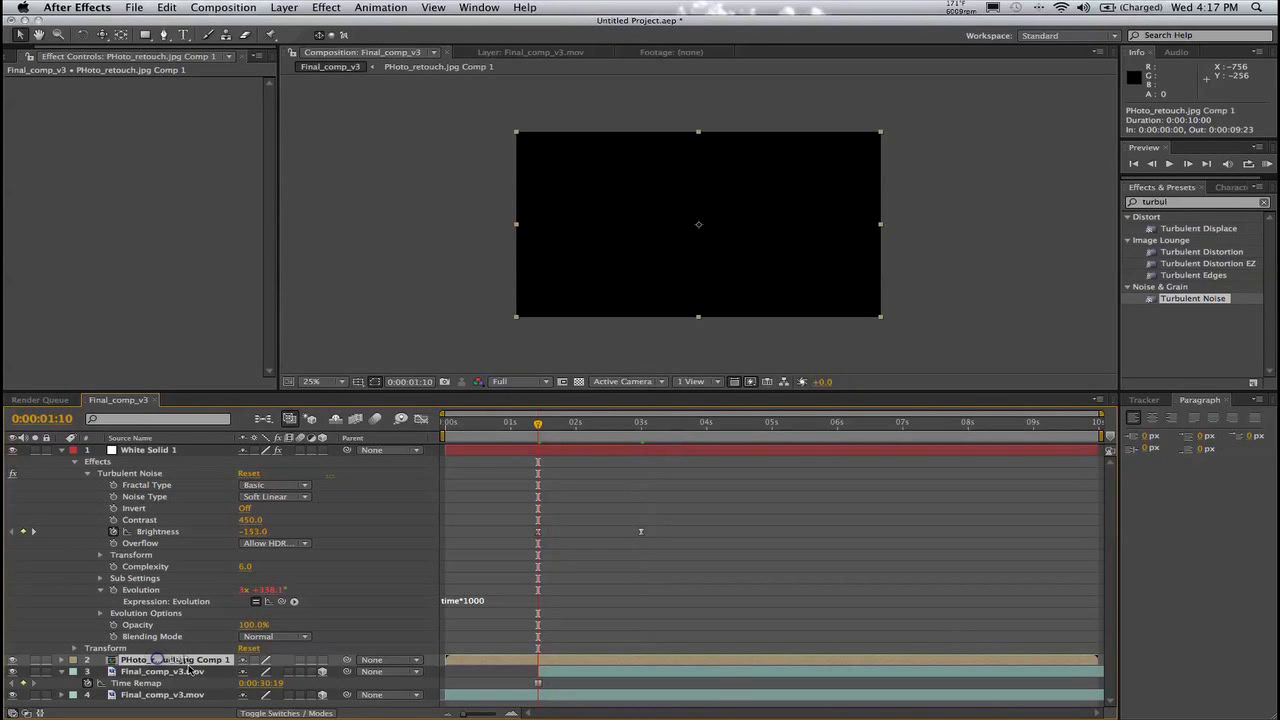
click(276, 710)
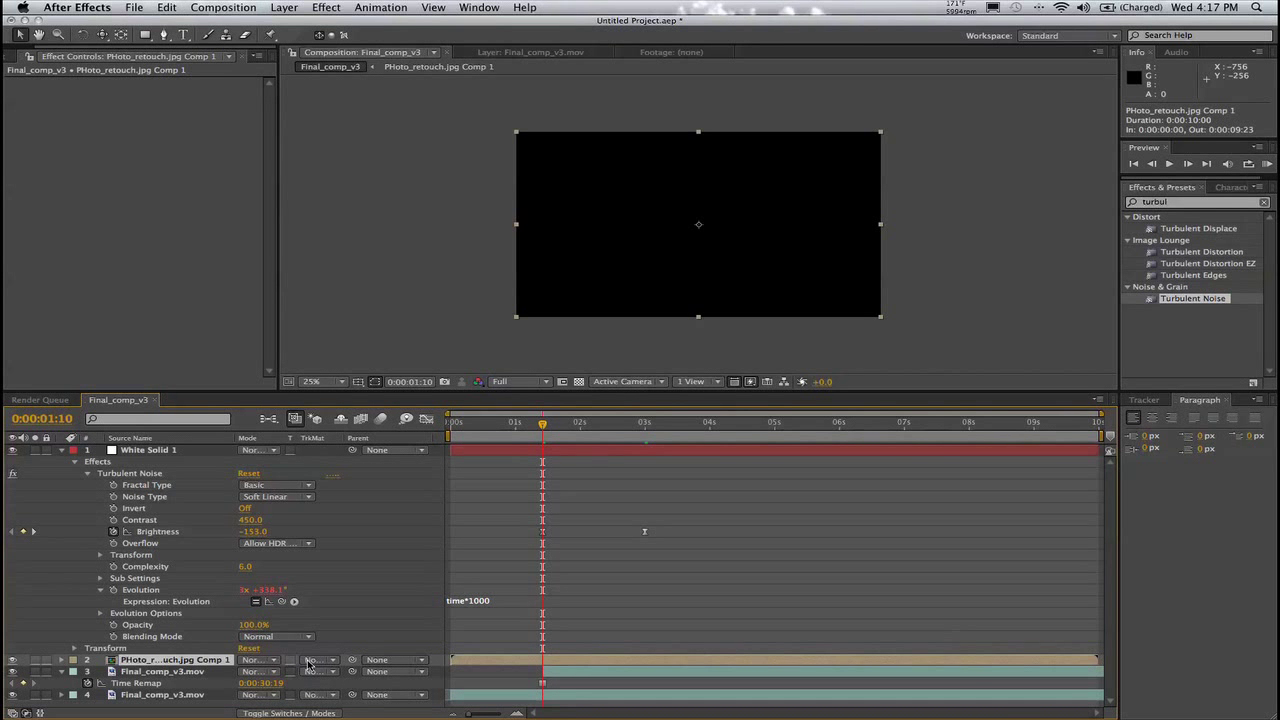
click(310, 663)
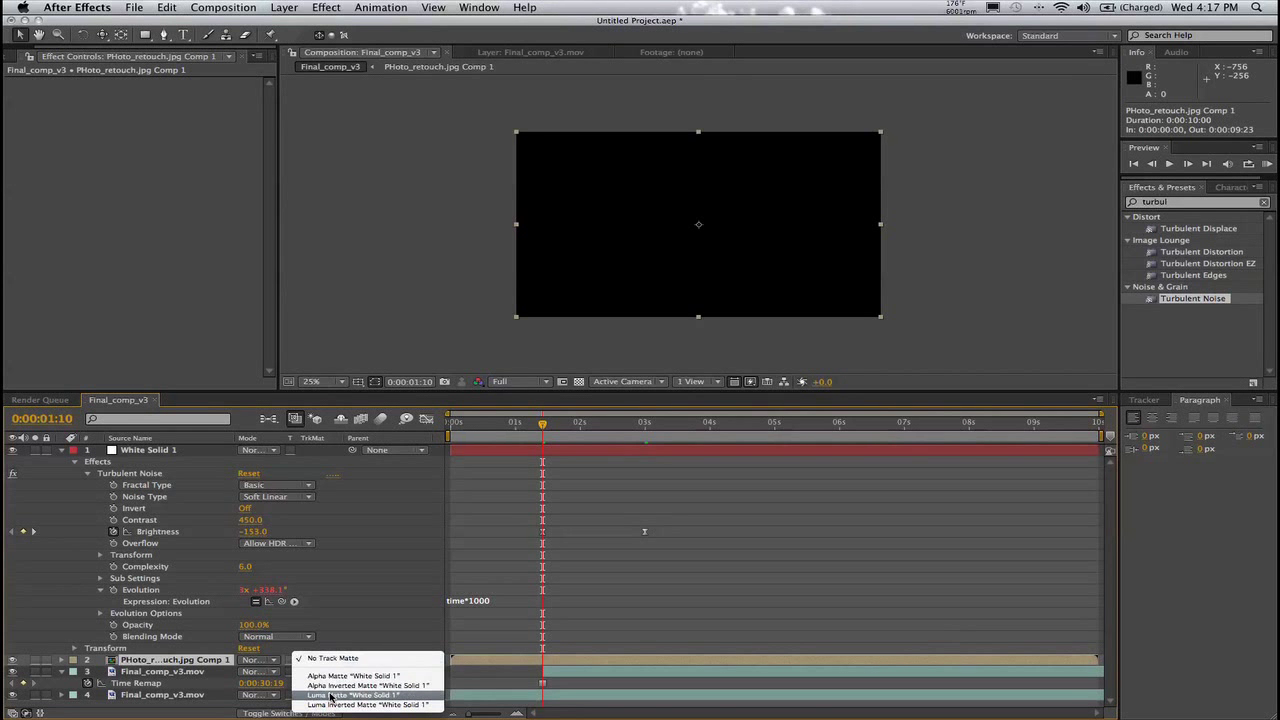
click(329, 696)
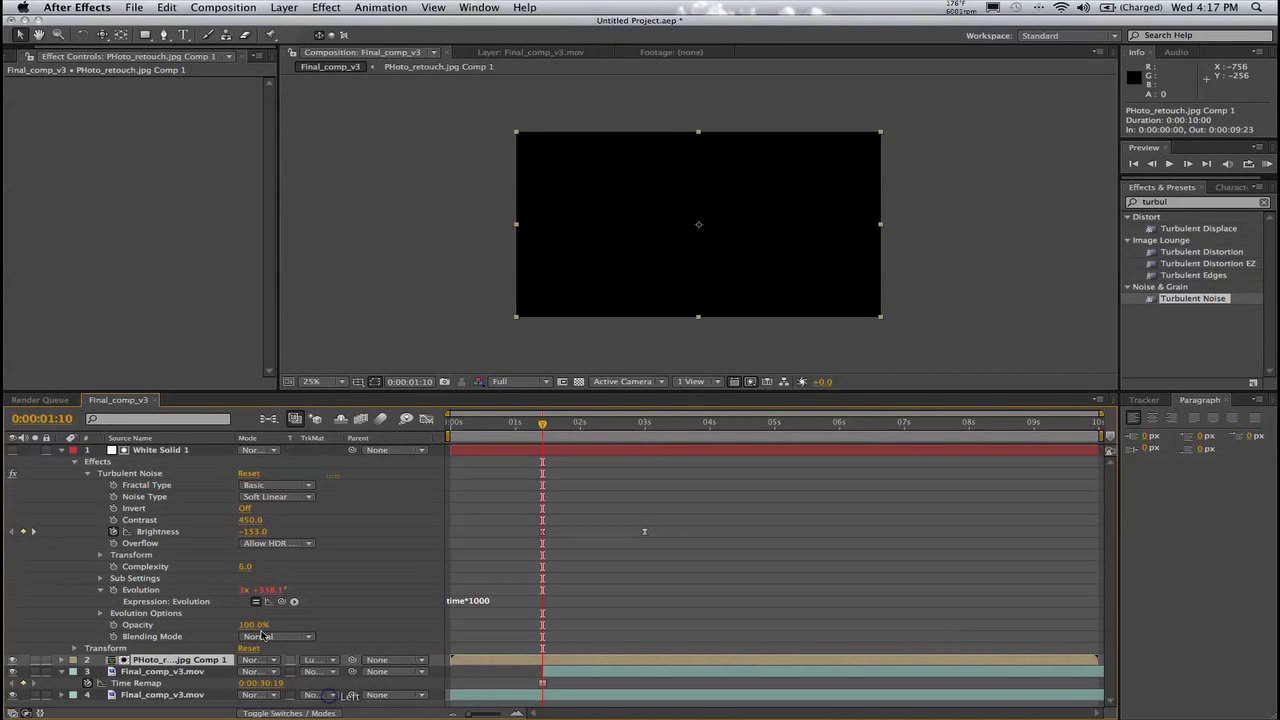
- Scrub from 0:00:01:09 to about 0:00:01:17 to check the noise reveal
click(164, 451)
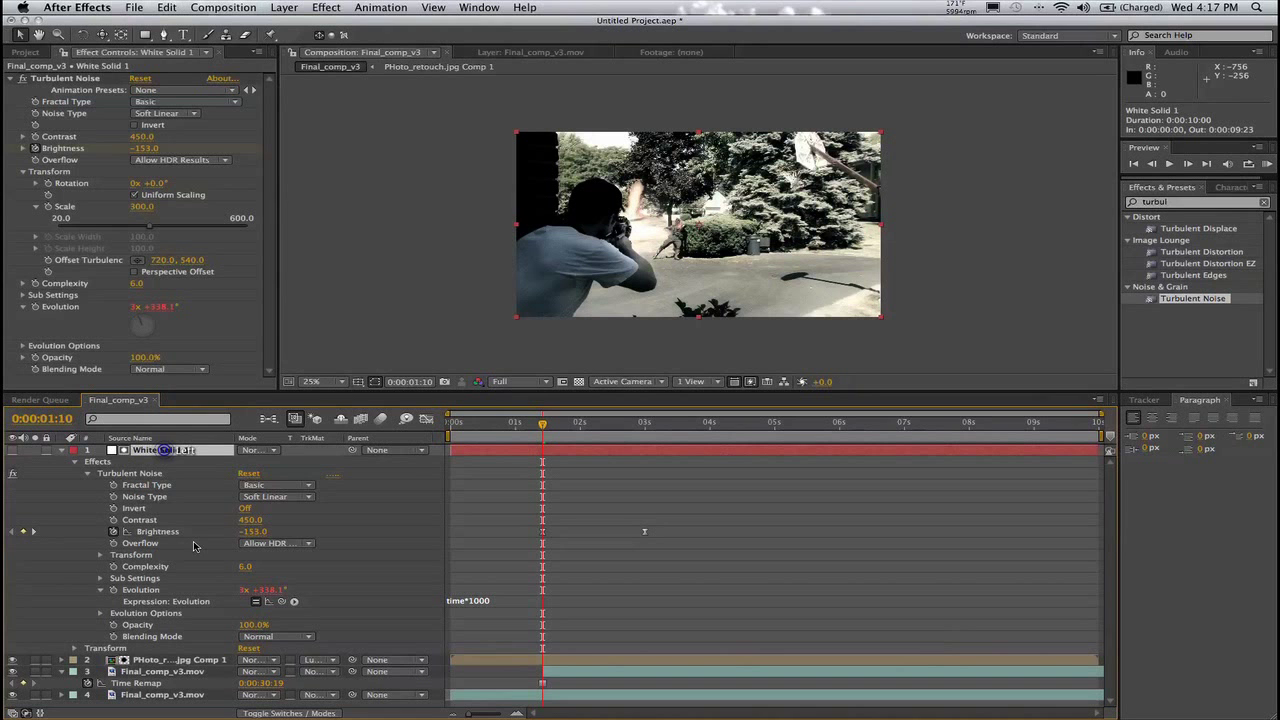
click(205, 663)
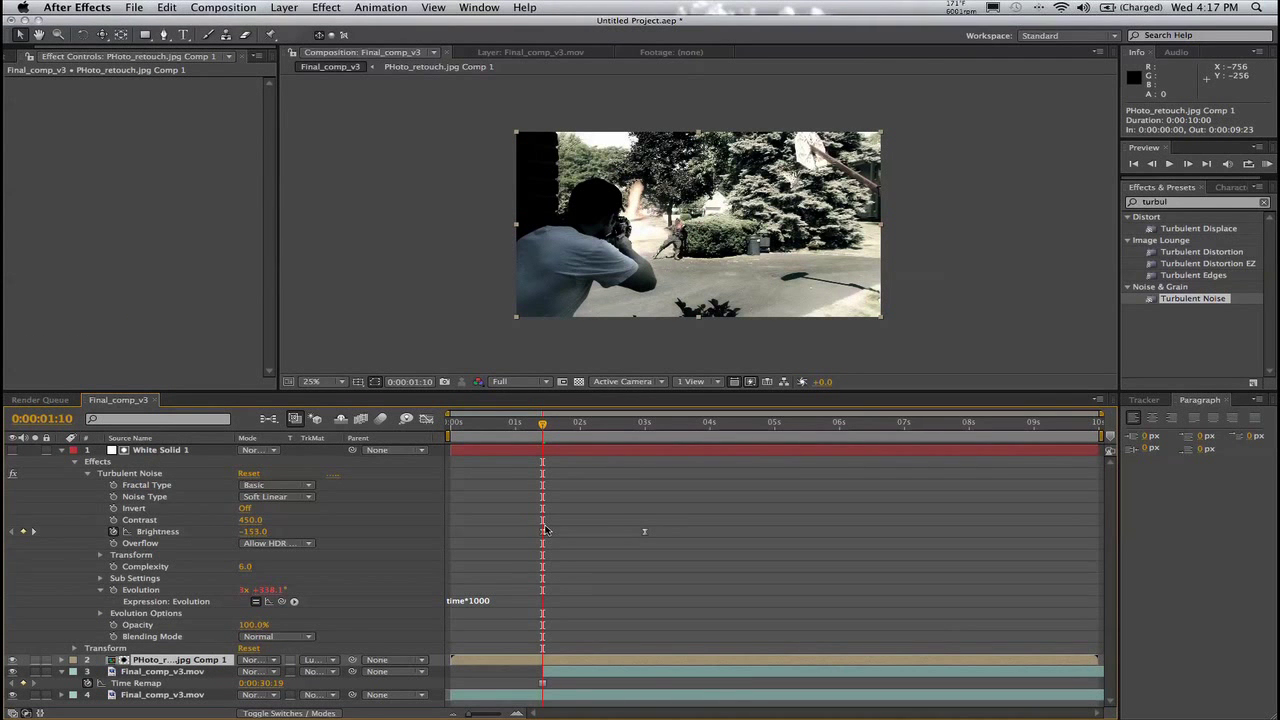
click(539, 426)
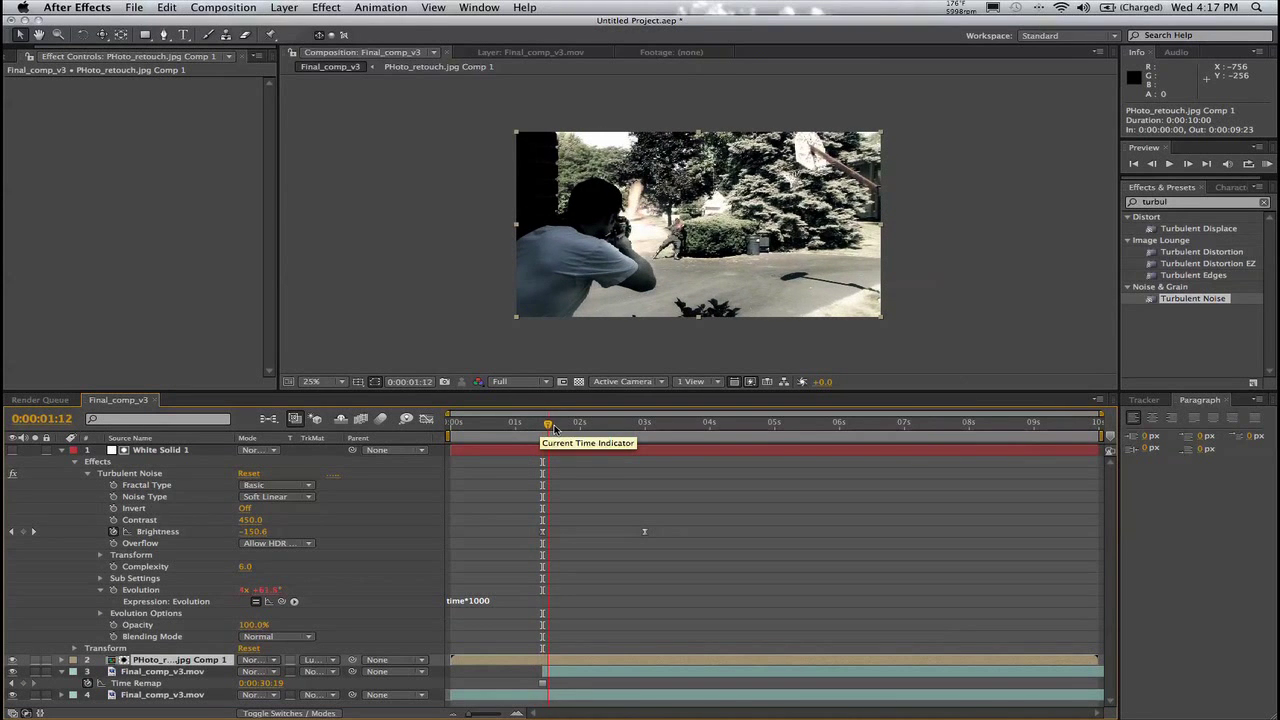
mouse_move(541, 428)
mouse_down()
mouse_move(628, 428)
mouse_move(523, 432)
mouse_move(646, 425)
mouse_move(543, 442)
mouse_up()
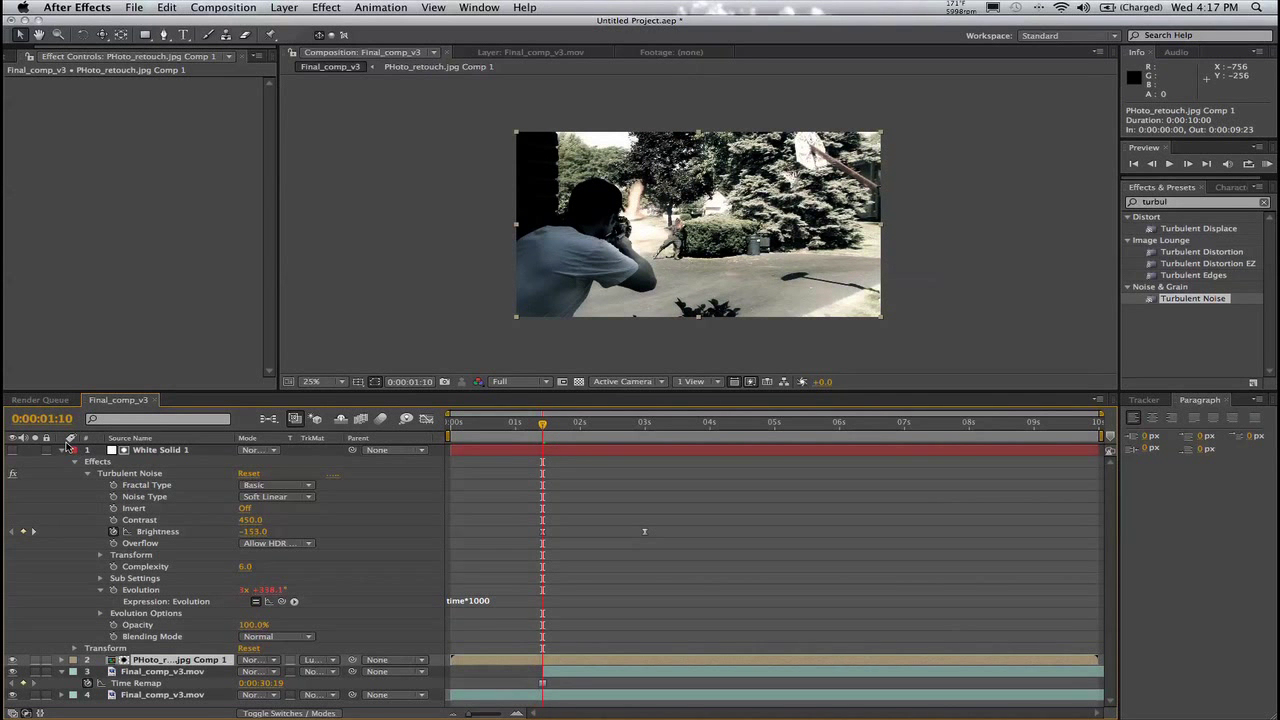
click(62, 451)
click(95, 582)
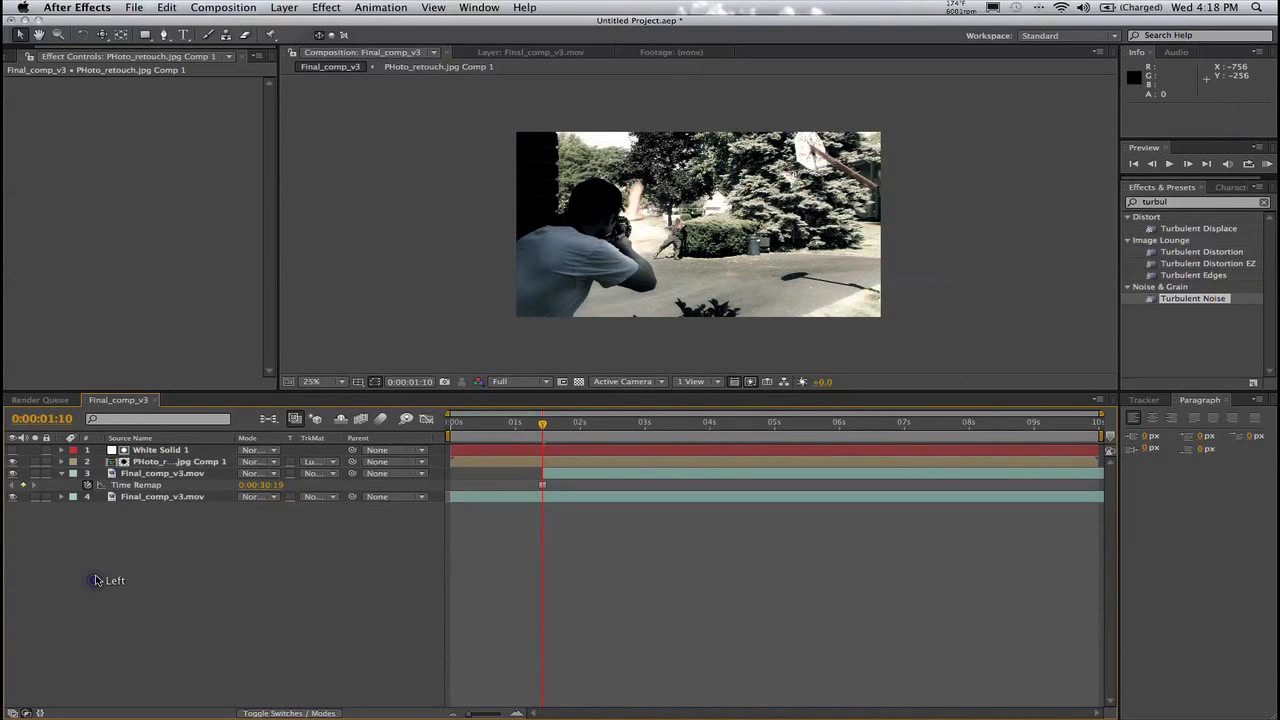
- Add a new Camera 1 layer using the 35mm lens preset
click(62, 473)
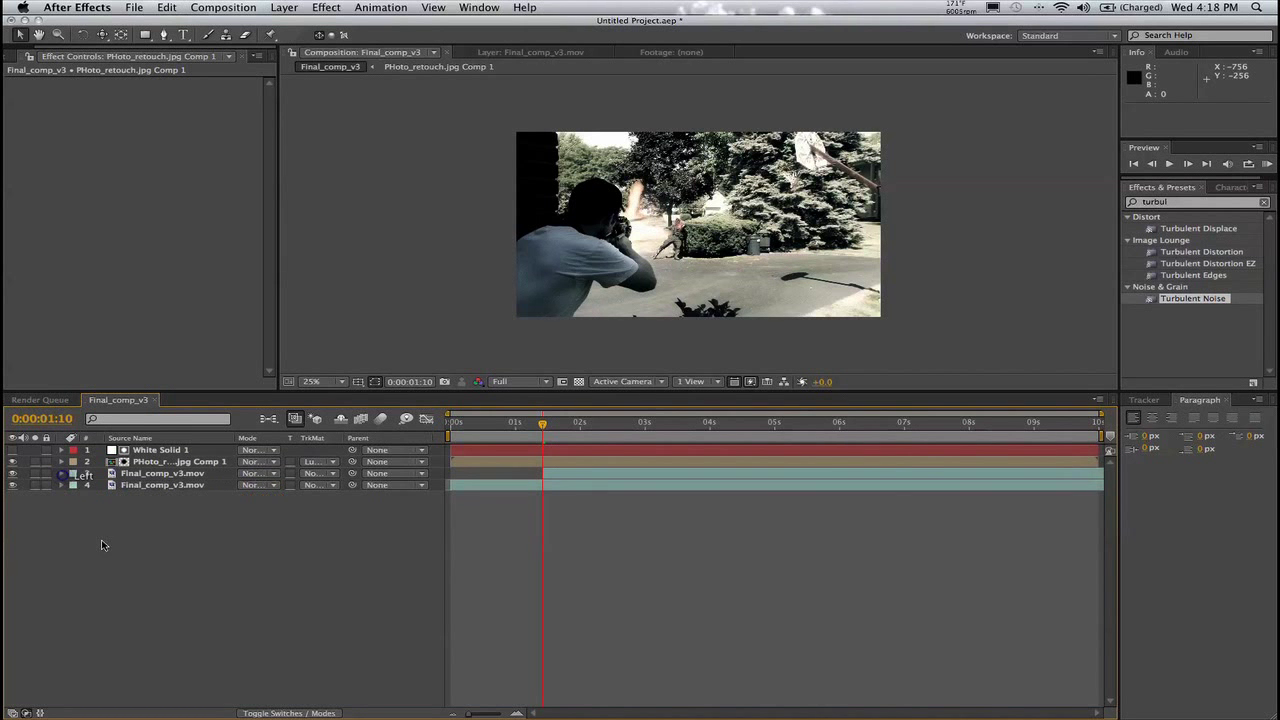
right_click(164, 553)
mouse_move(271, 566)
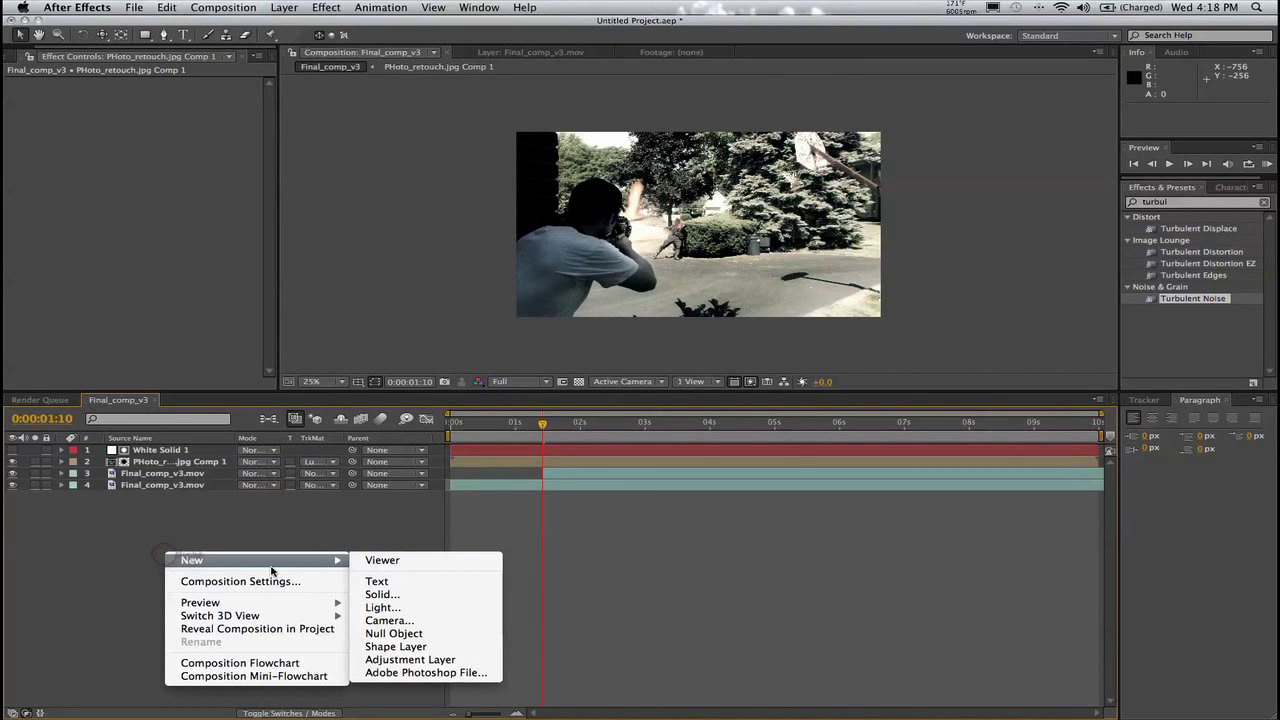
click(400, 622)
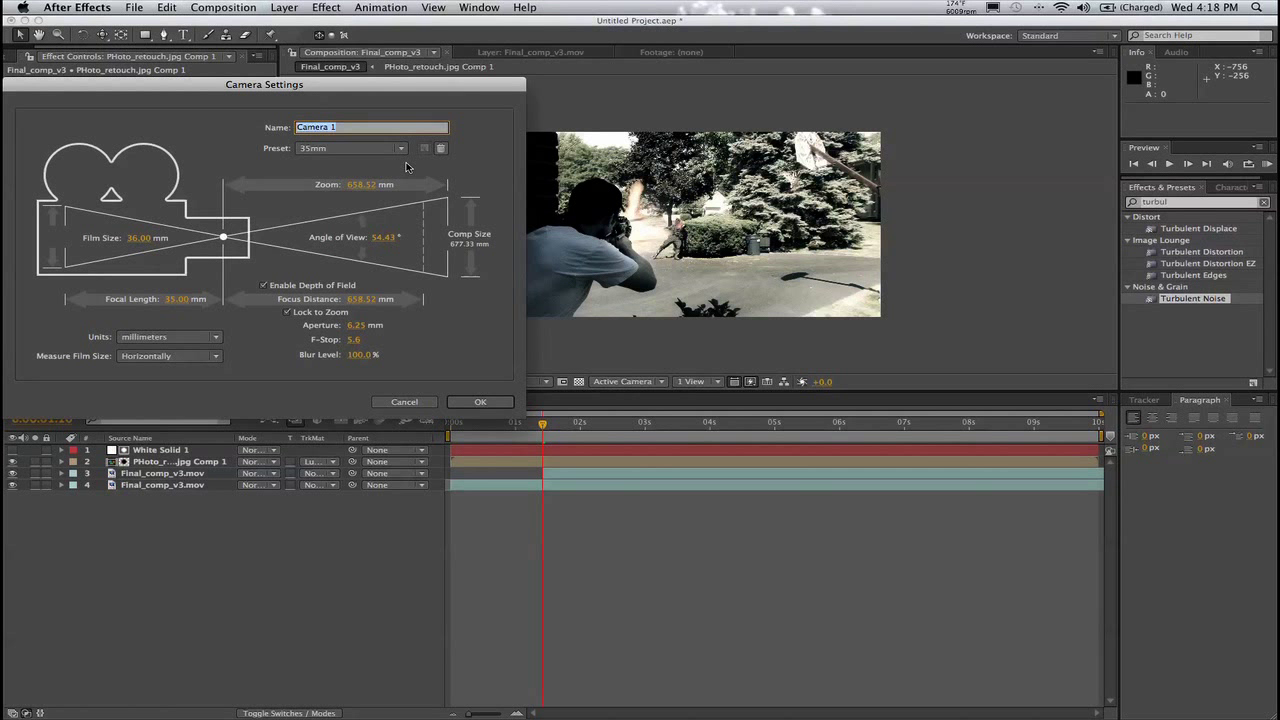
click(374, 156)
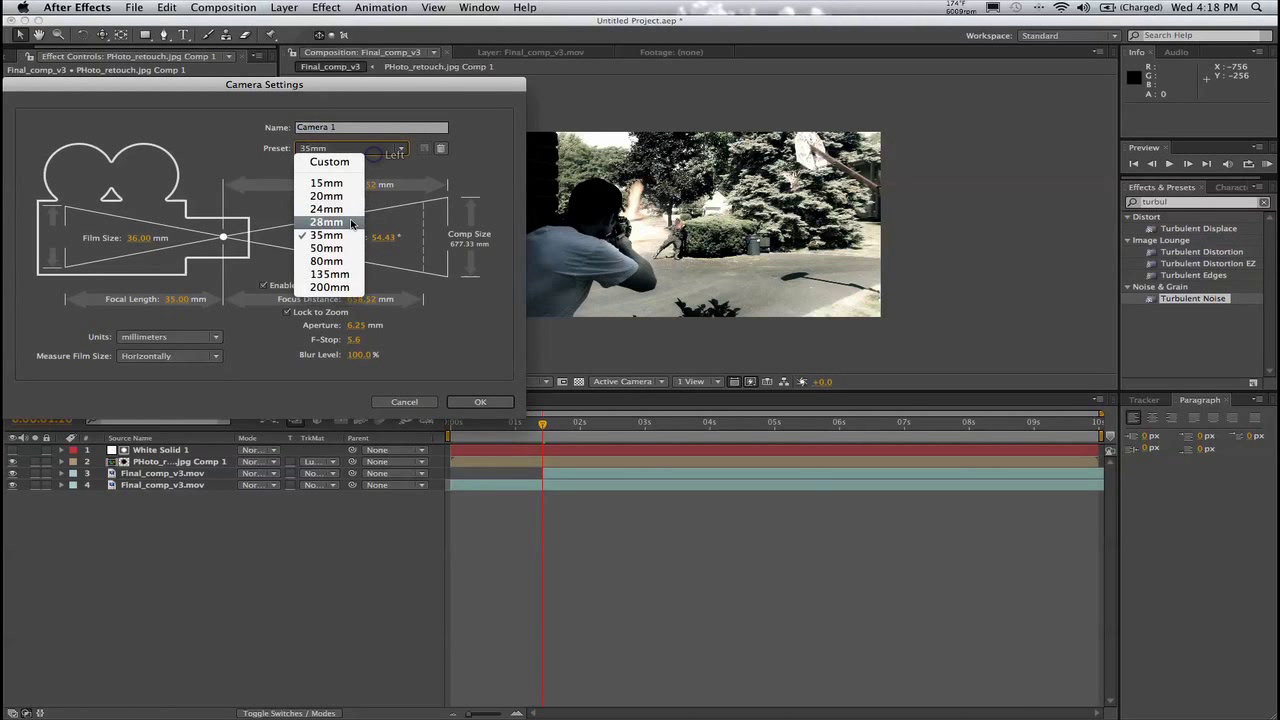
click(555, 360)
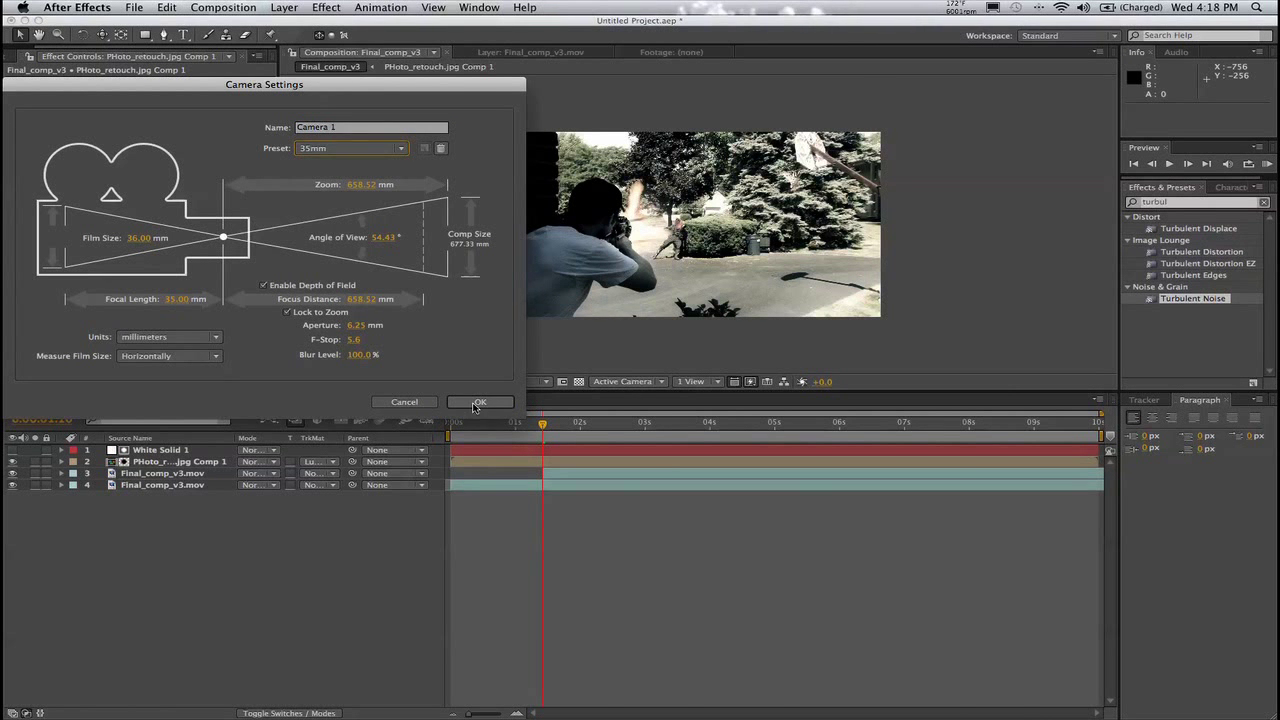
click(477, 402)
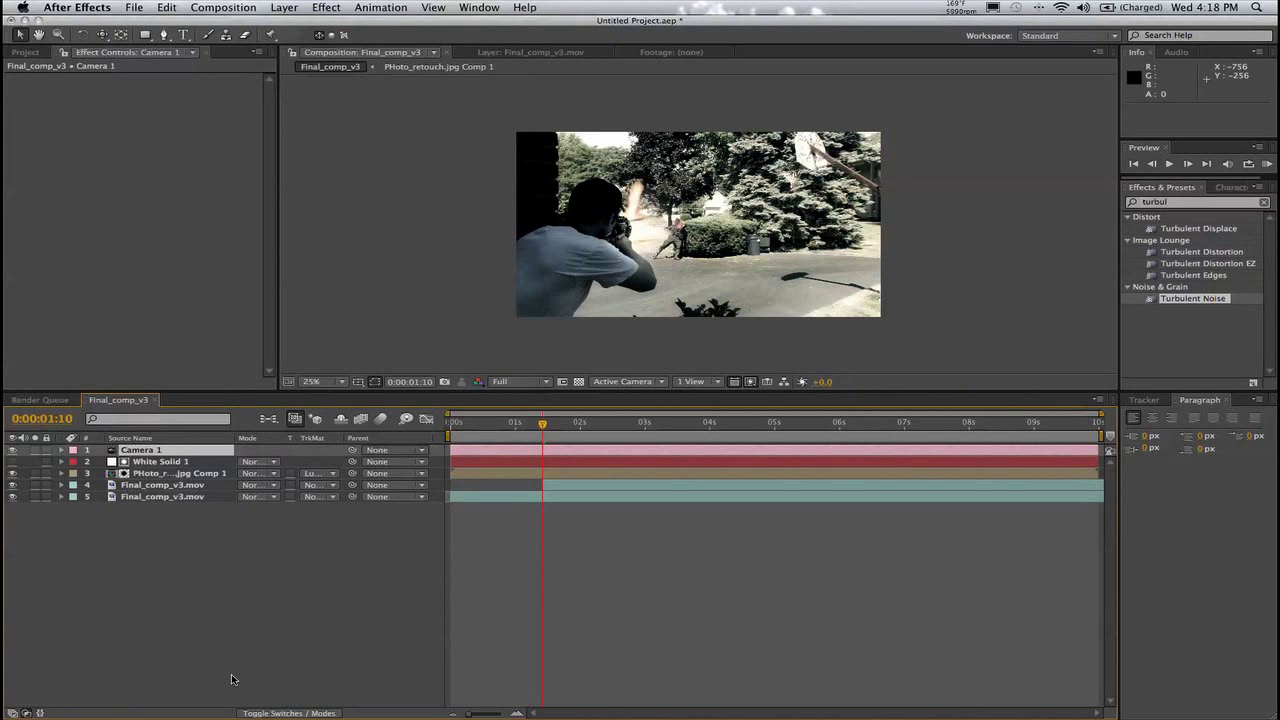
- Make White Solid 1 and the pre-composed photo 3D layers
click(279, 712)
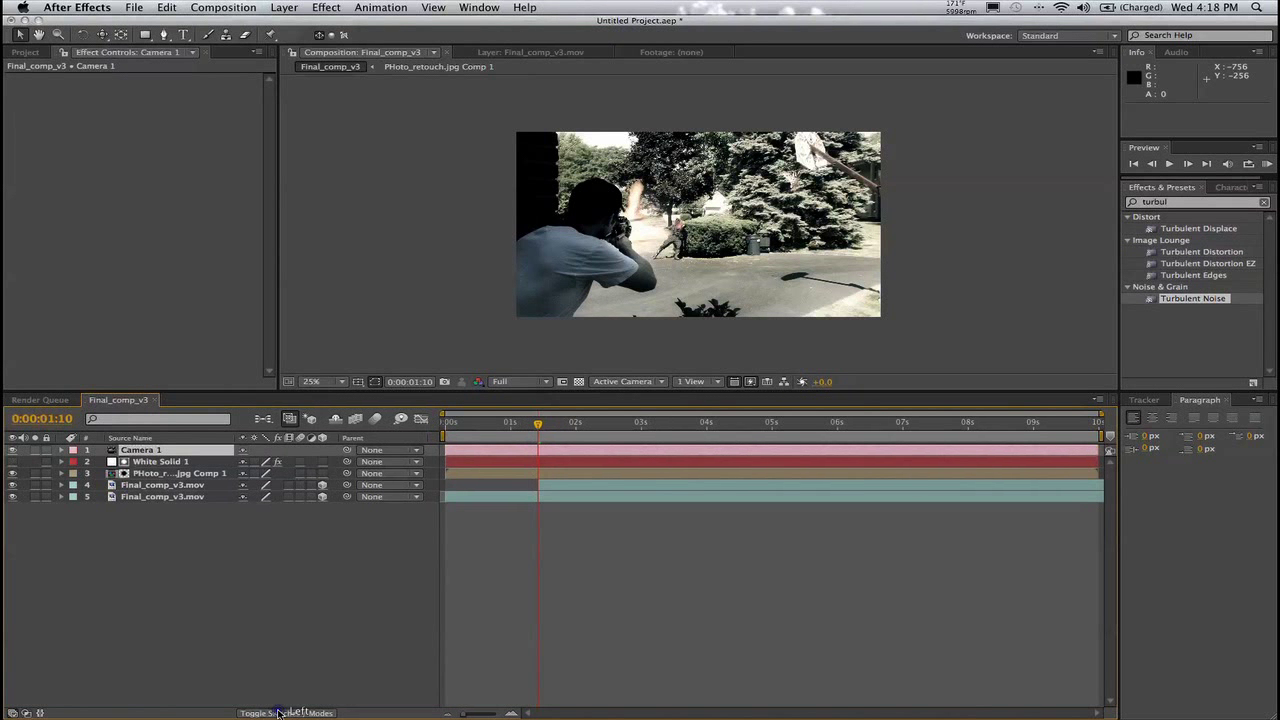
click(322, 461)
click(322, 473)
- Keyframe Camera 1's Point of Interest and Position at 0:00:01:10
click(536, 424)
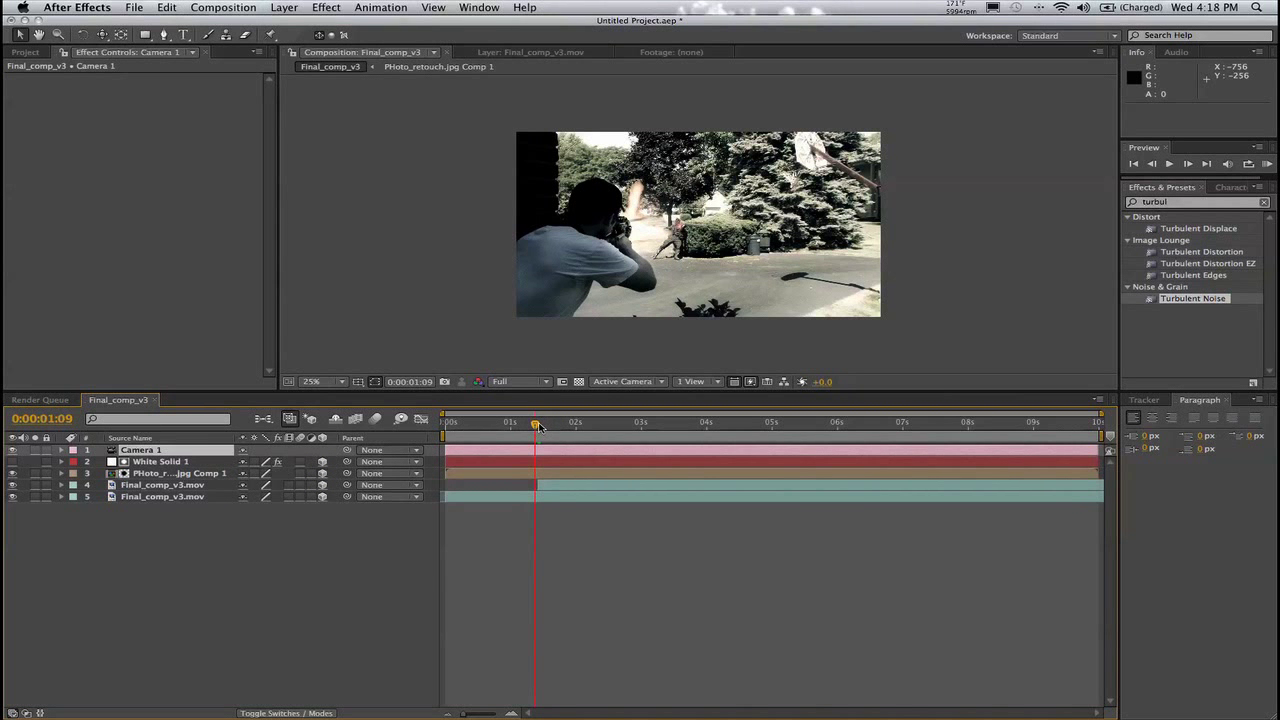
click(538, 424)
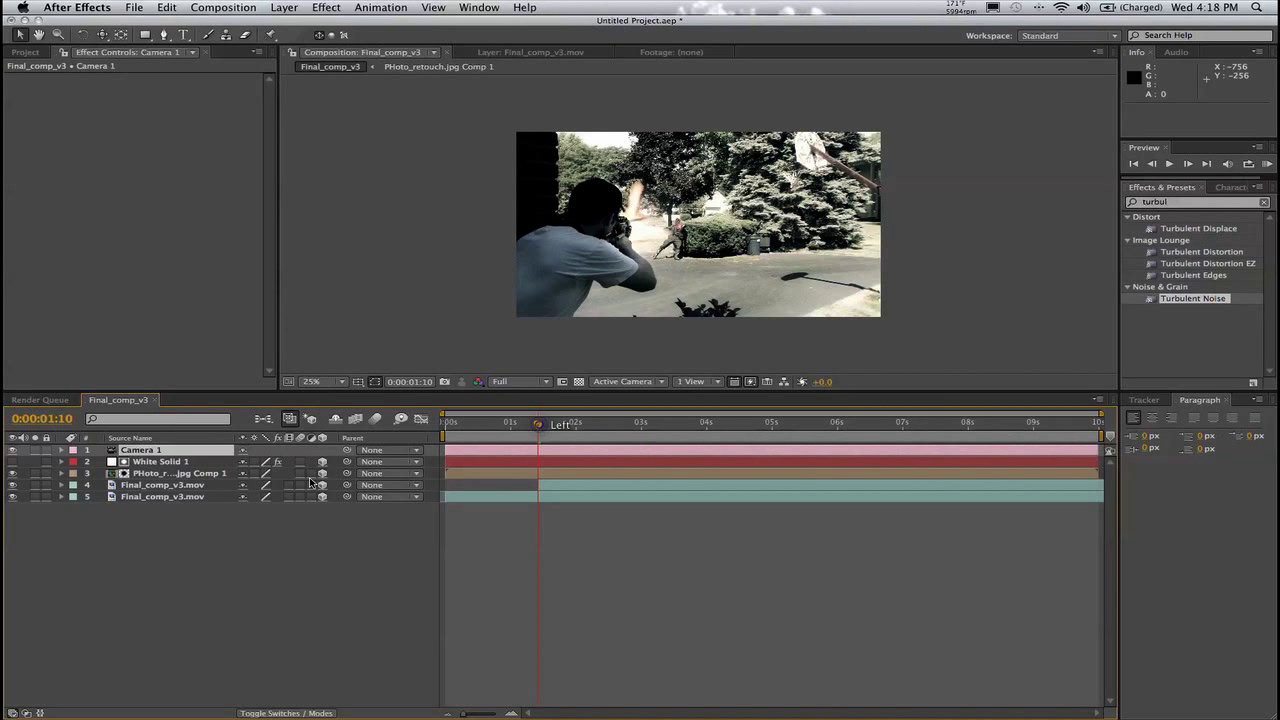
click(172, 451)
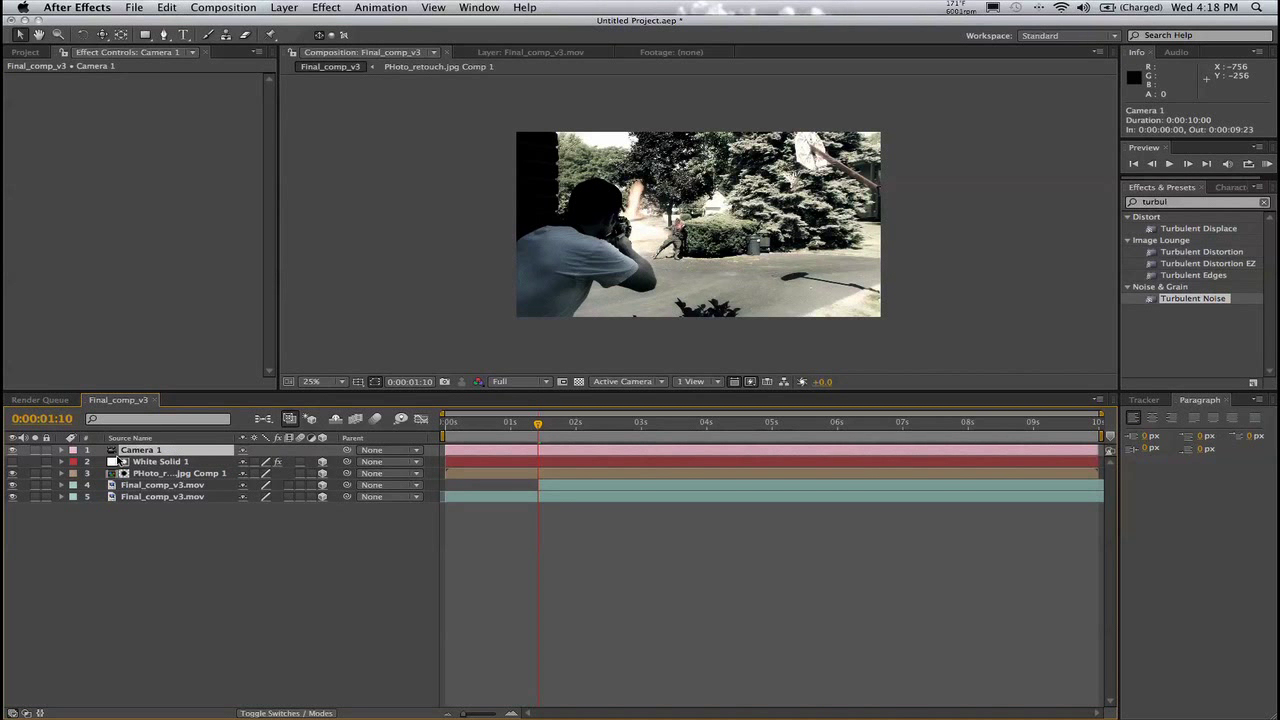
click(63, 451)
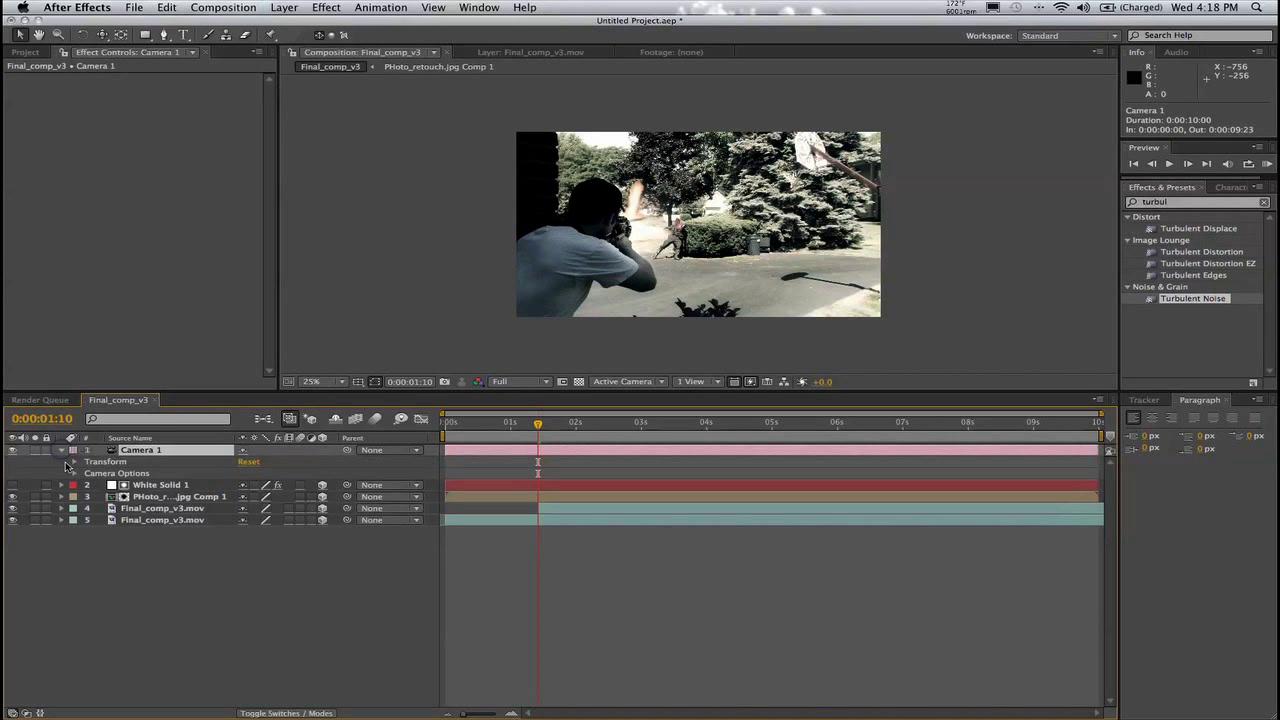
click(73, 462)
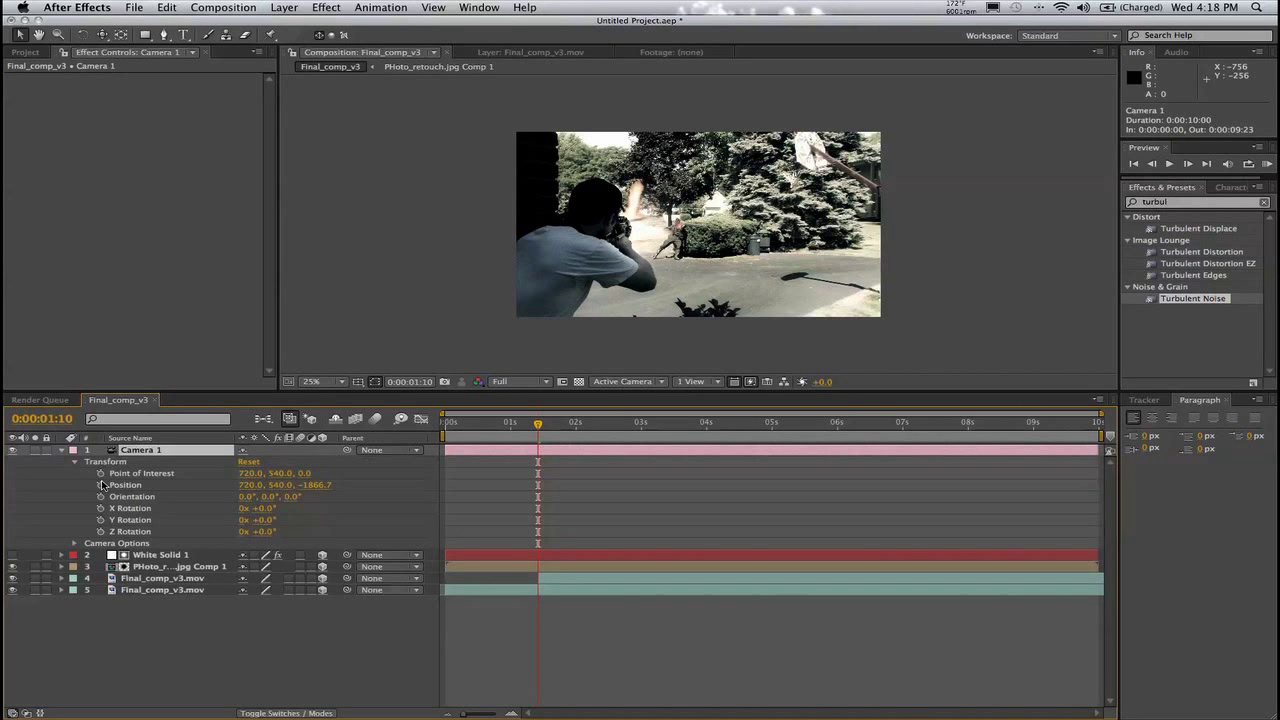
click(102, 485)
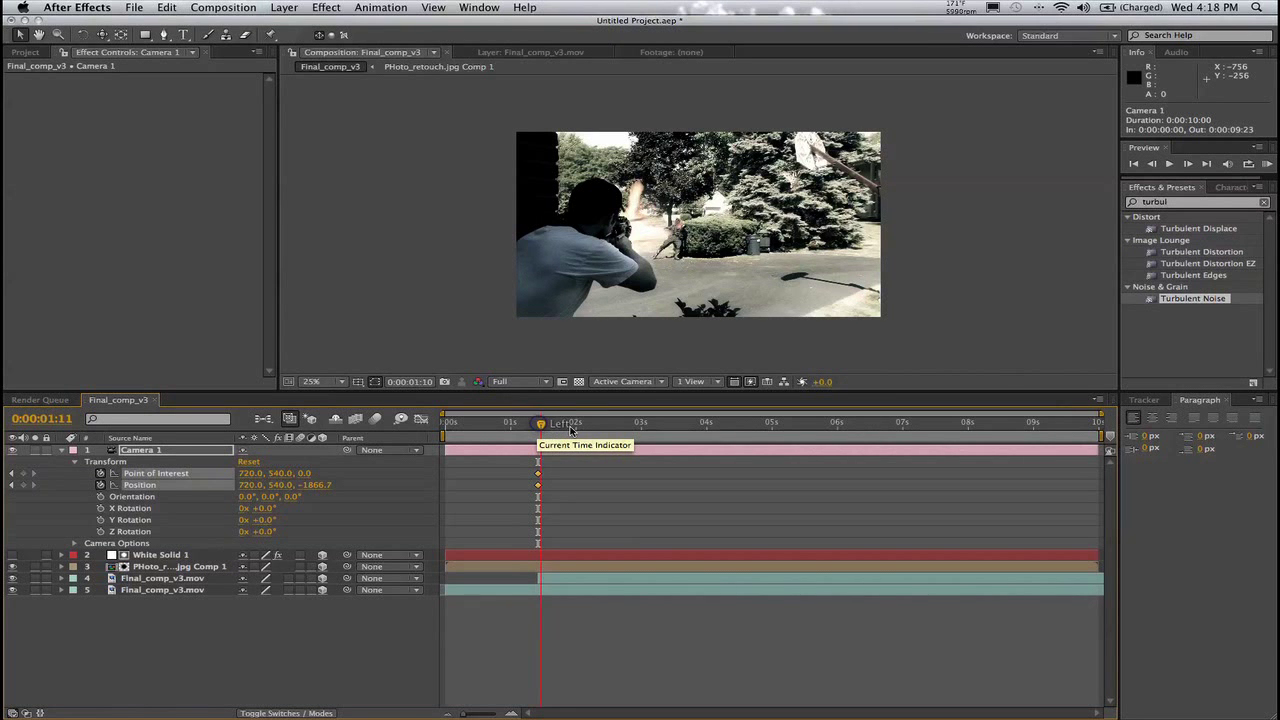
- At around five seconds, dolly Camera 1 closer and pan to reframe the shot
drag(538, 426, 772, 430)
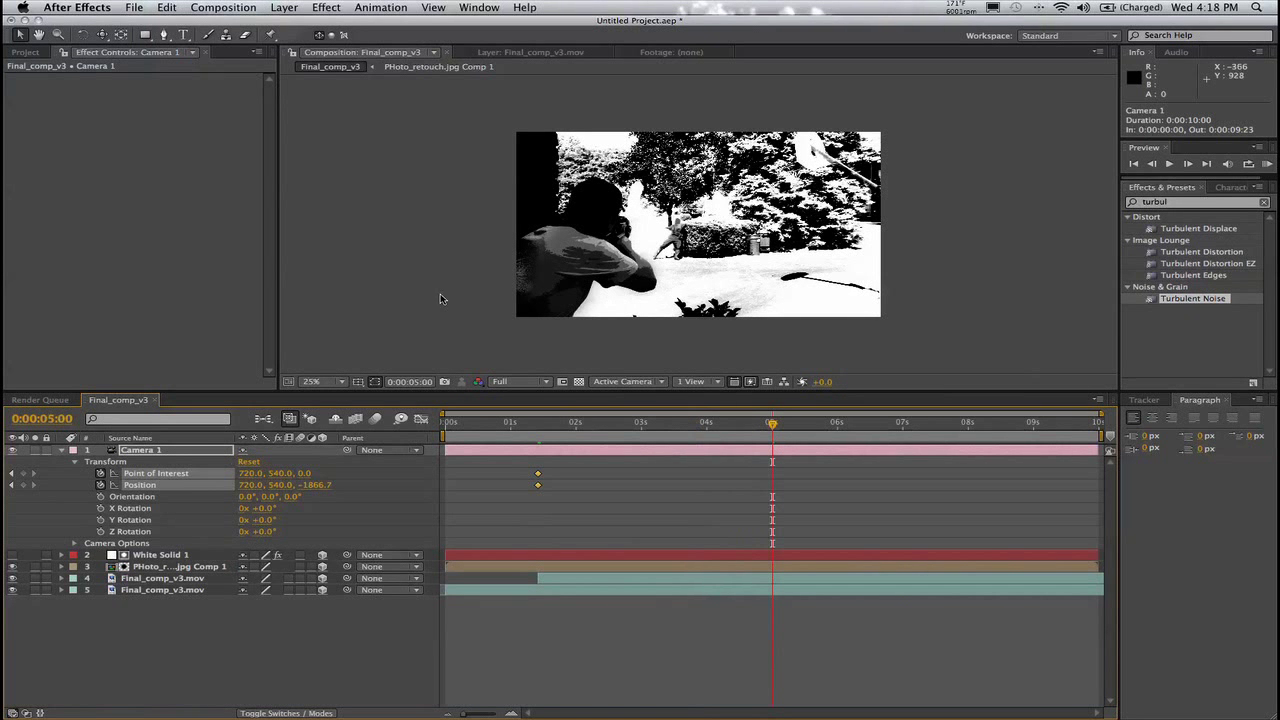
key(c)
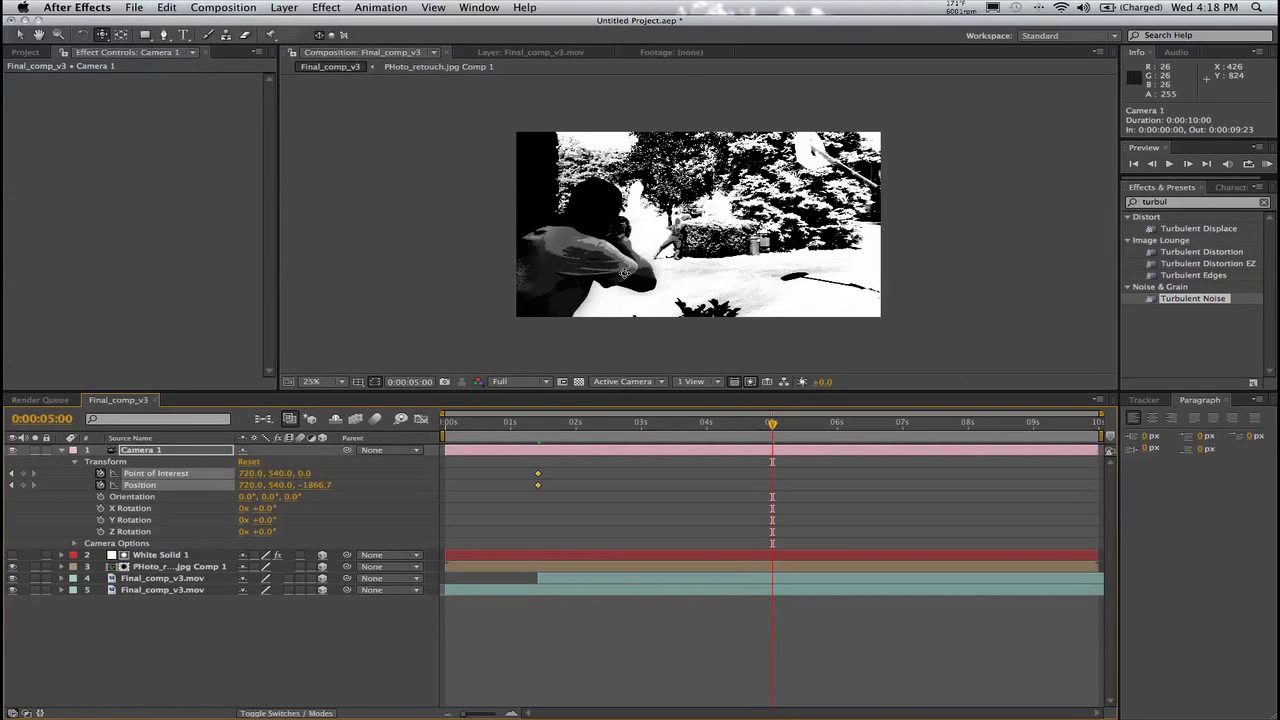
drag(624, 272, 644, 222)
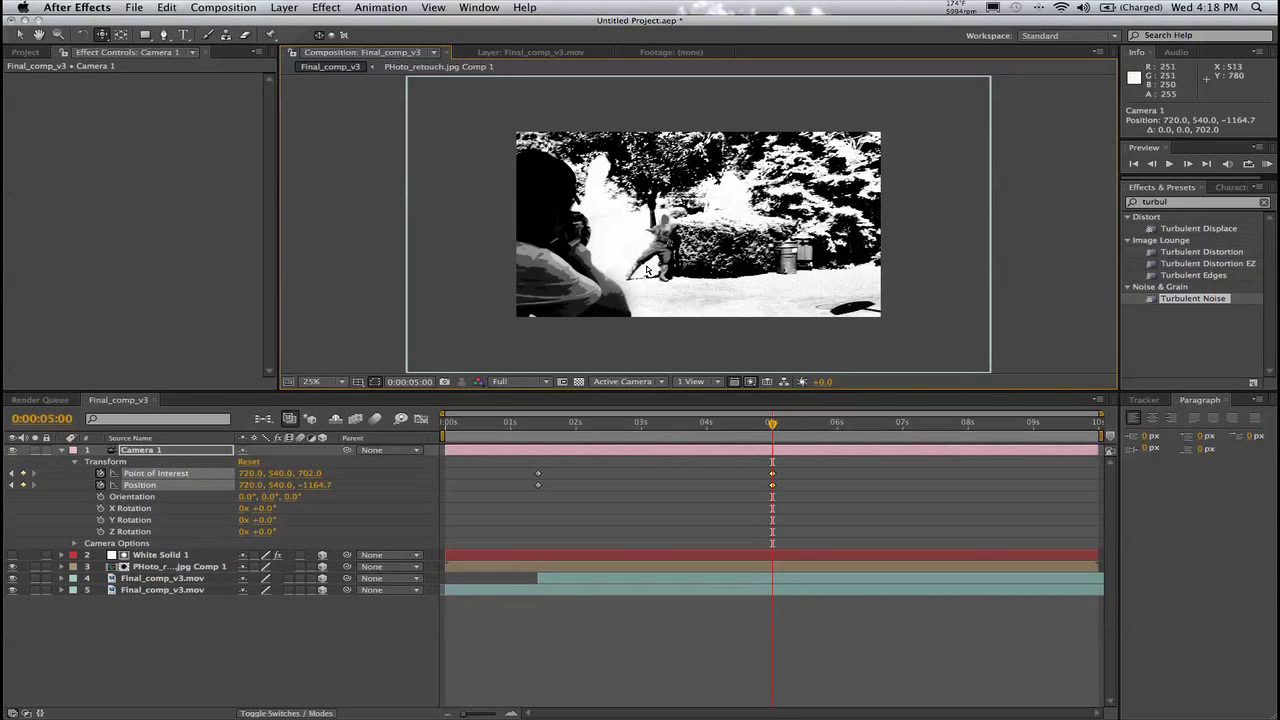
drag(646, 270, 701, 262)
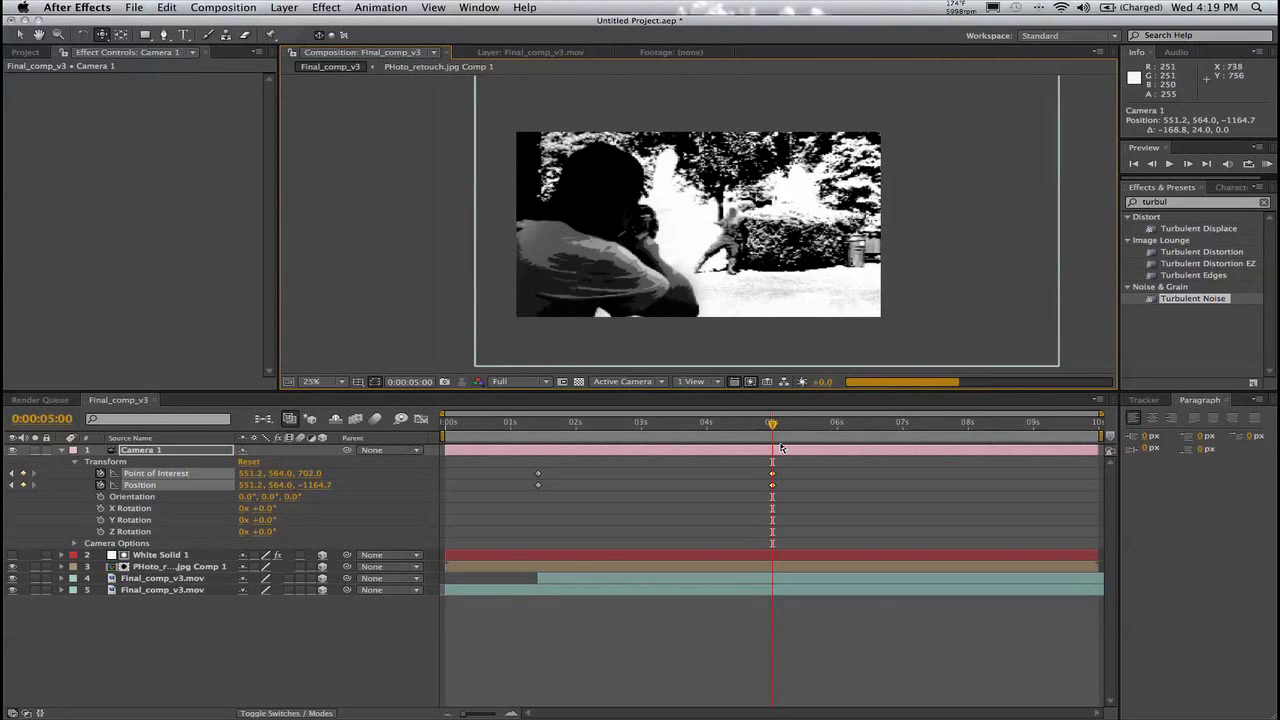
- Apply Easy Ease Out to the two earlier camera keyframes
drag(503, 452, 553, 493)
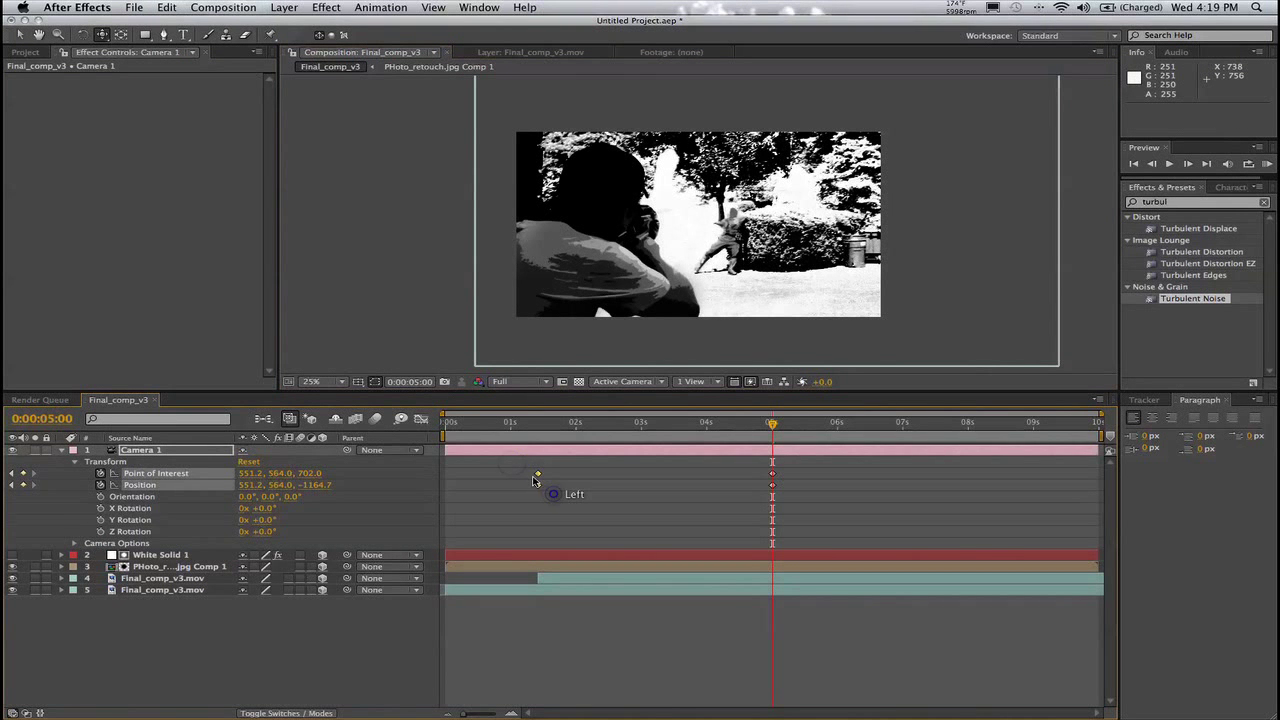
right_click(537, 477)
mouse_move(589, 614)
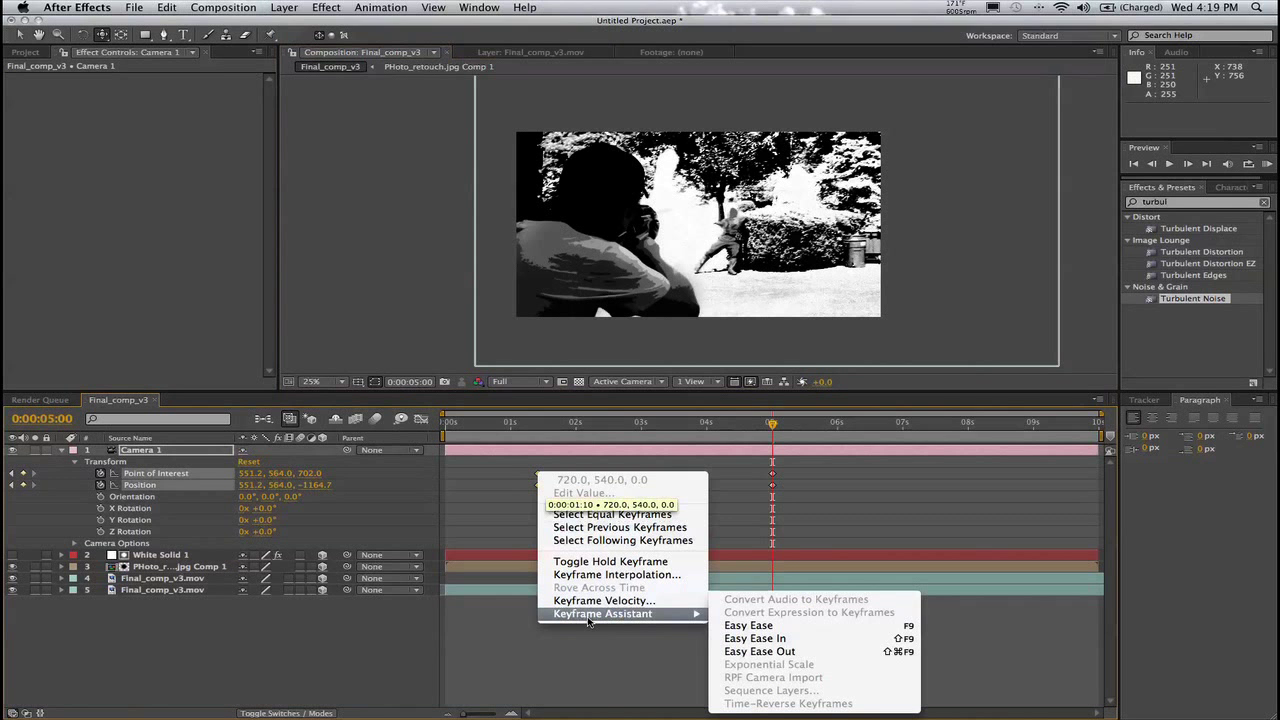
click(748, 651)
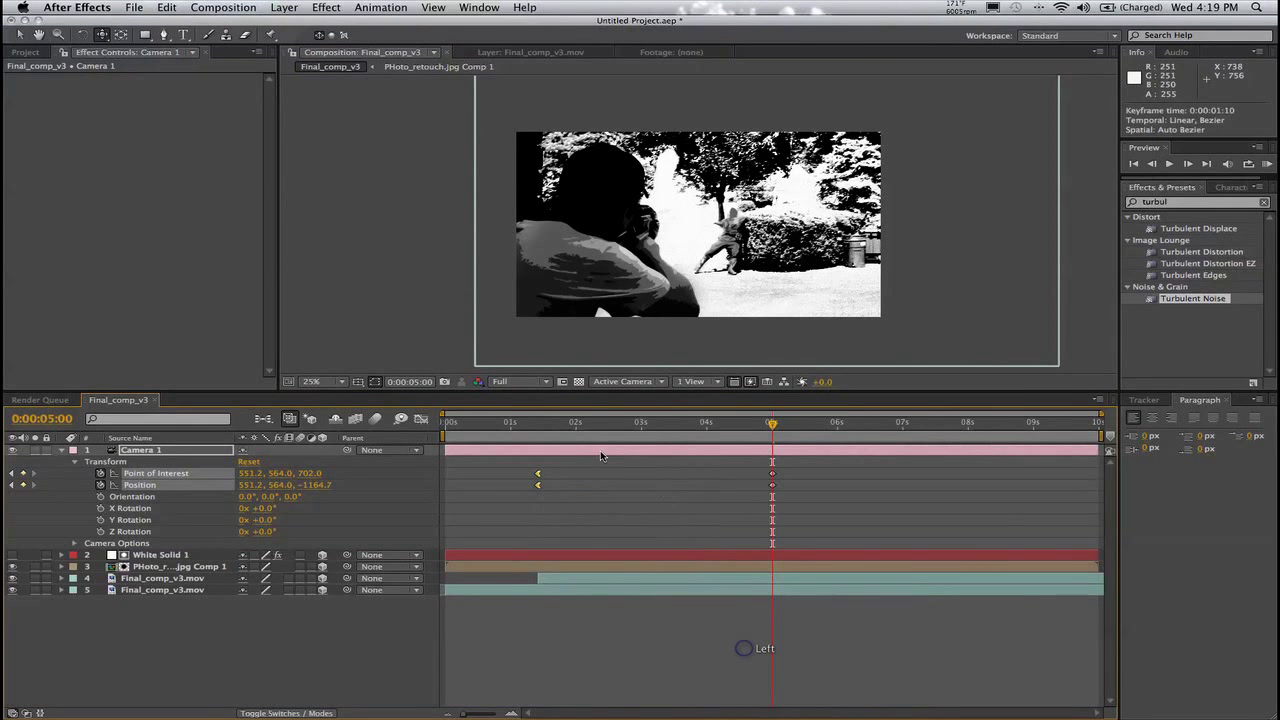
- Set the preview to Half resolution and scrub through the camera zoom-in
mouse_move(536, 425)
mouse_down()
mouse_move(519, 429)
mouse_move(549, 428)
mouse_up()
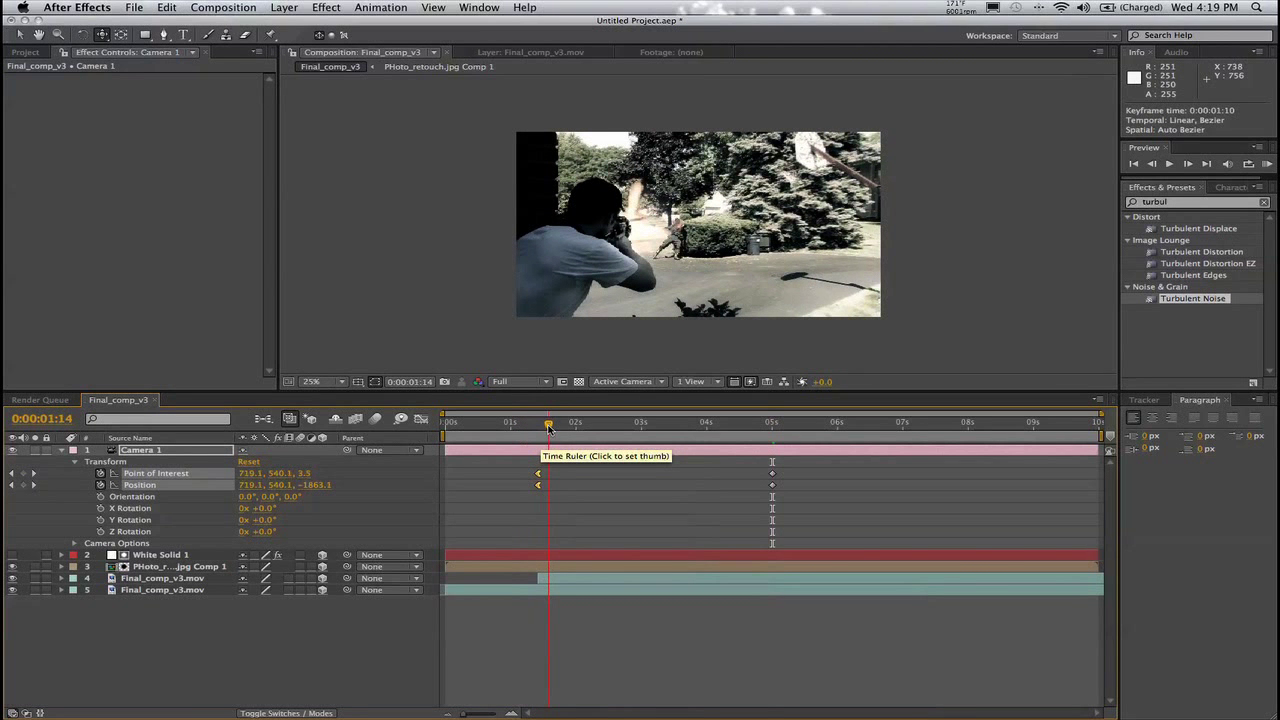
click(516, 383)
click(533, 430)
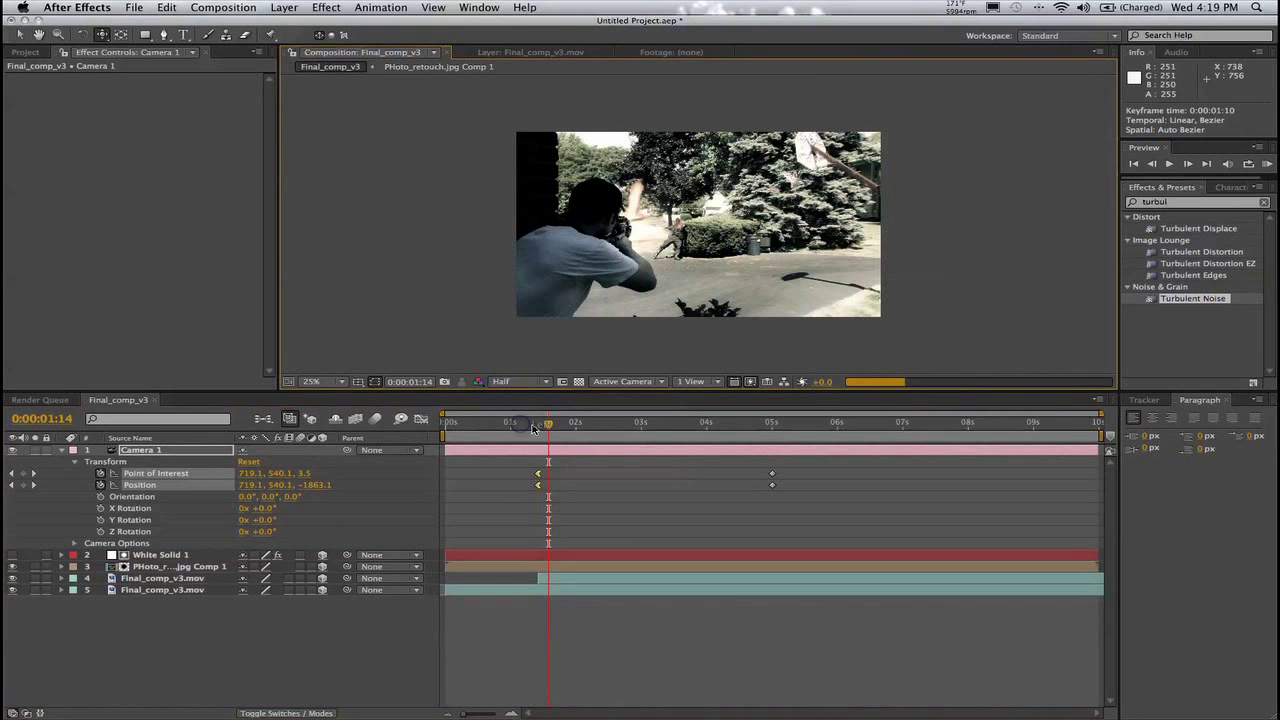
click(543, 427)
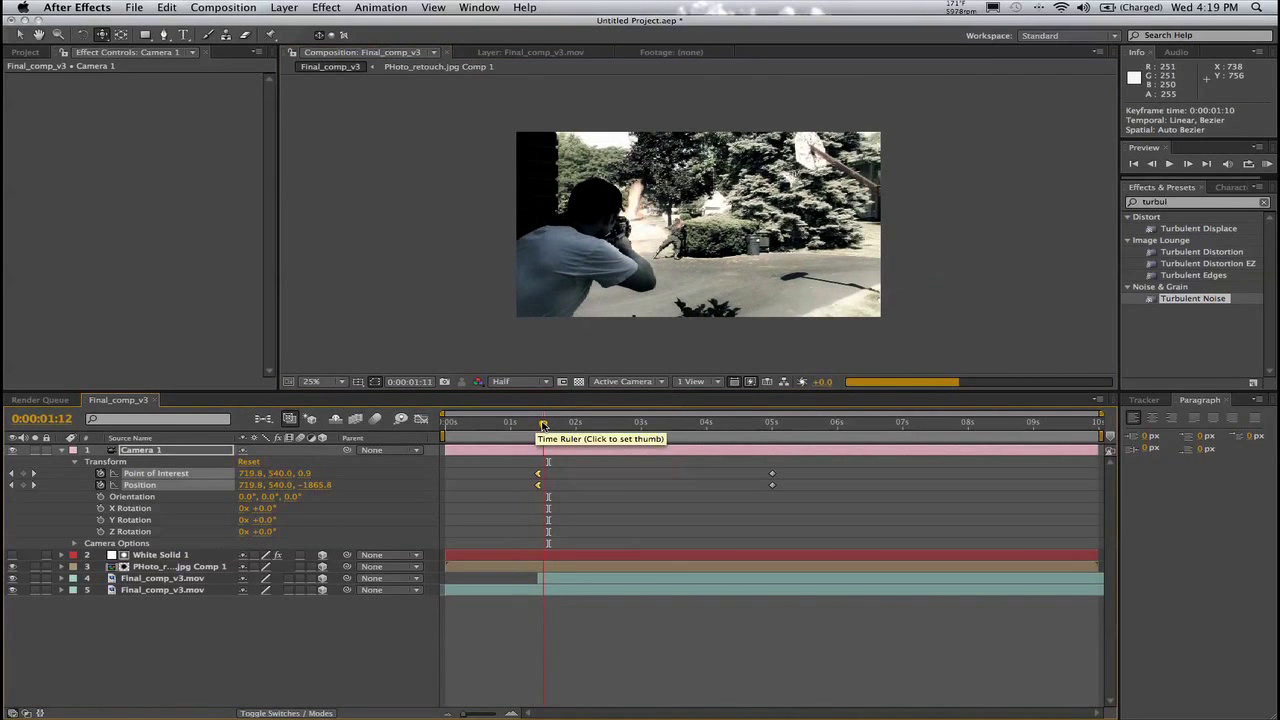
drag(543, 425, 733, 424)
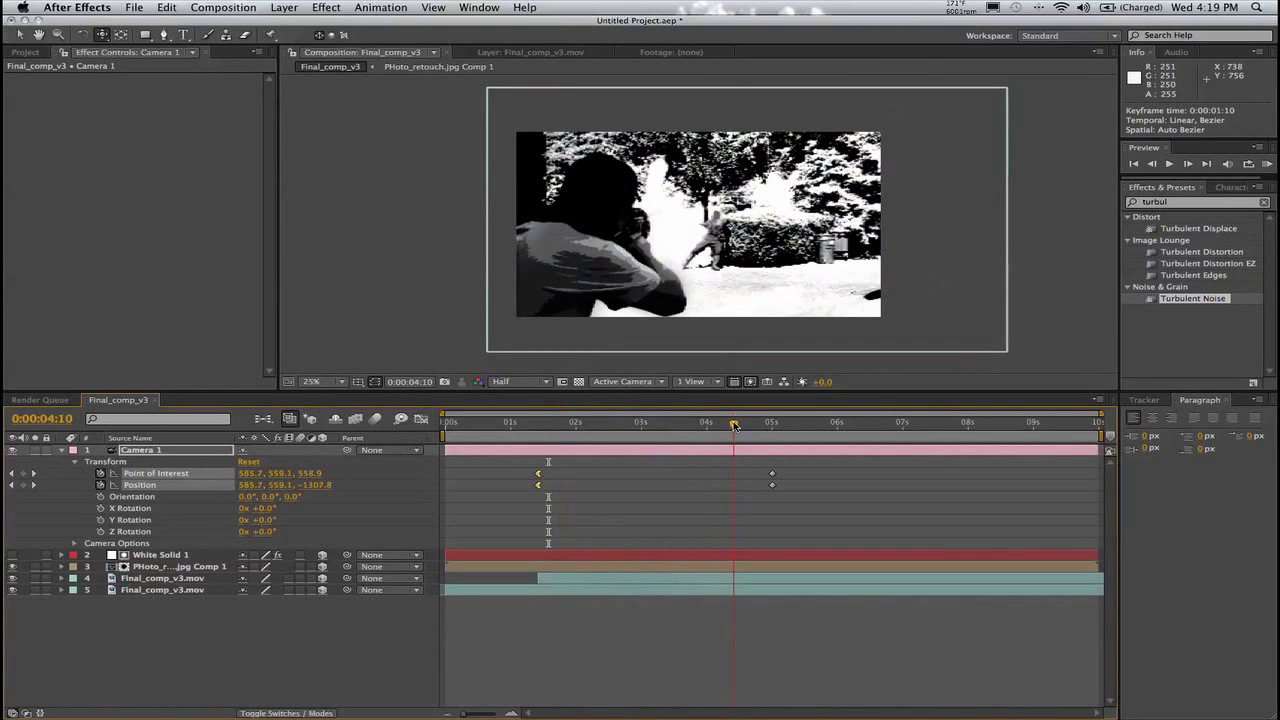
- Open PHoto_retouch.jpg Comp 1 and add Blood_Burst_11.mov from the Blood_hits folder
click(543, 428)
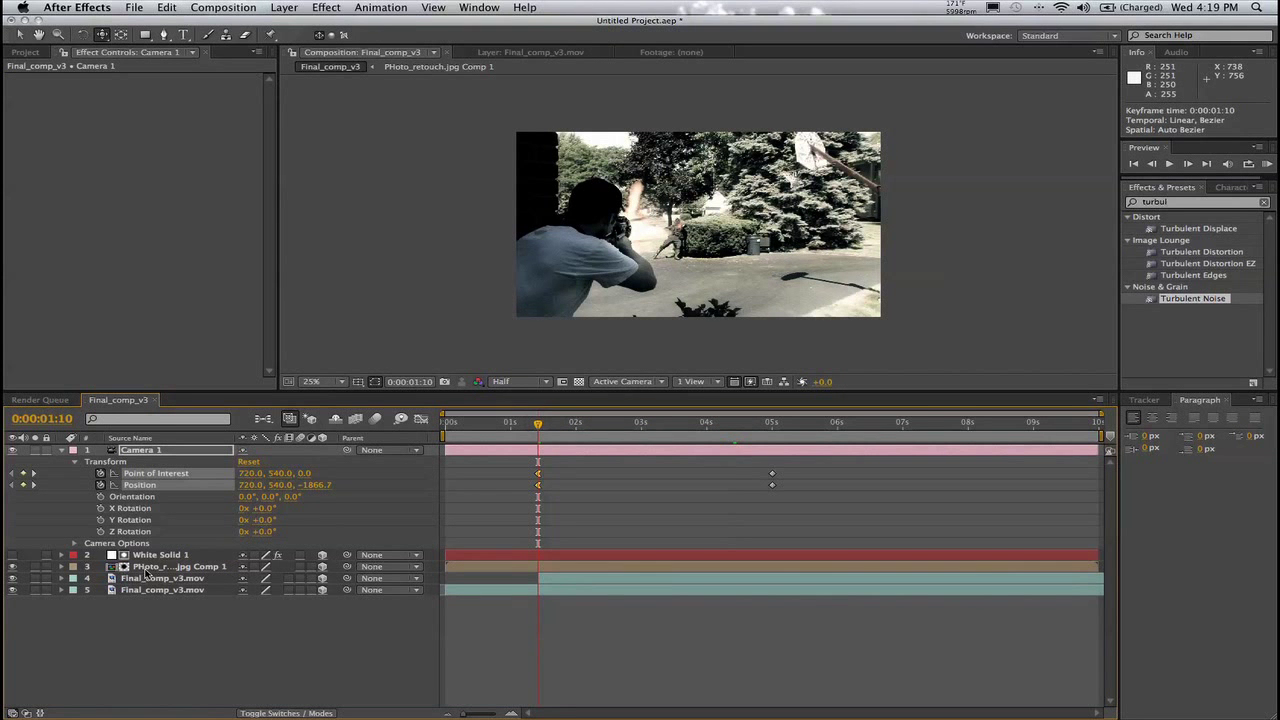
click(150, 567)
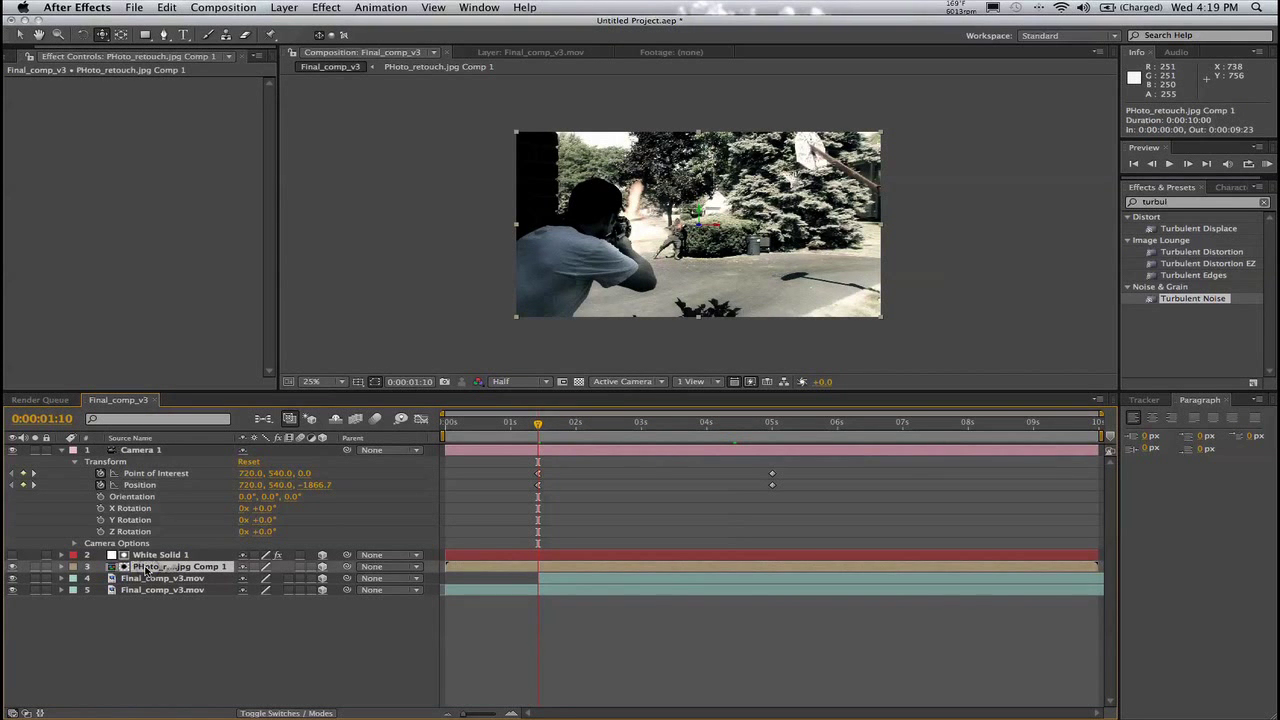
double_click(147, 568)
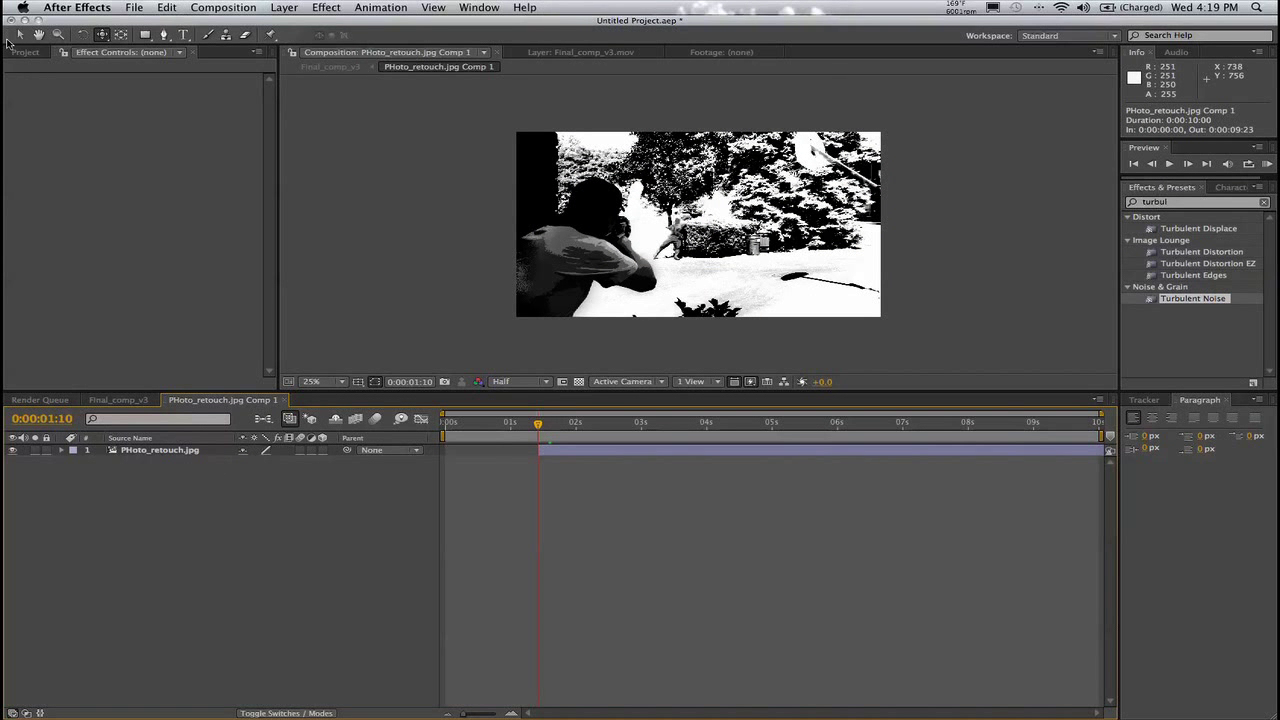
click(22, 52)
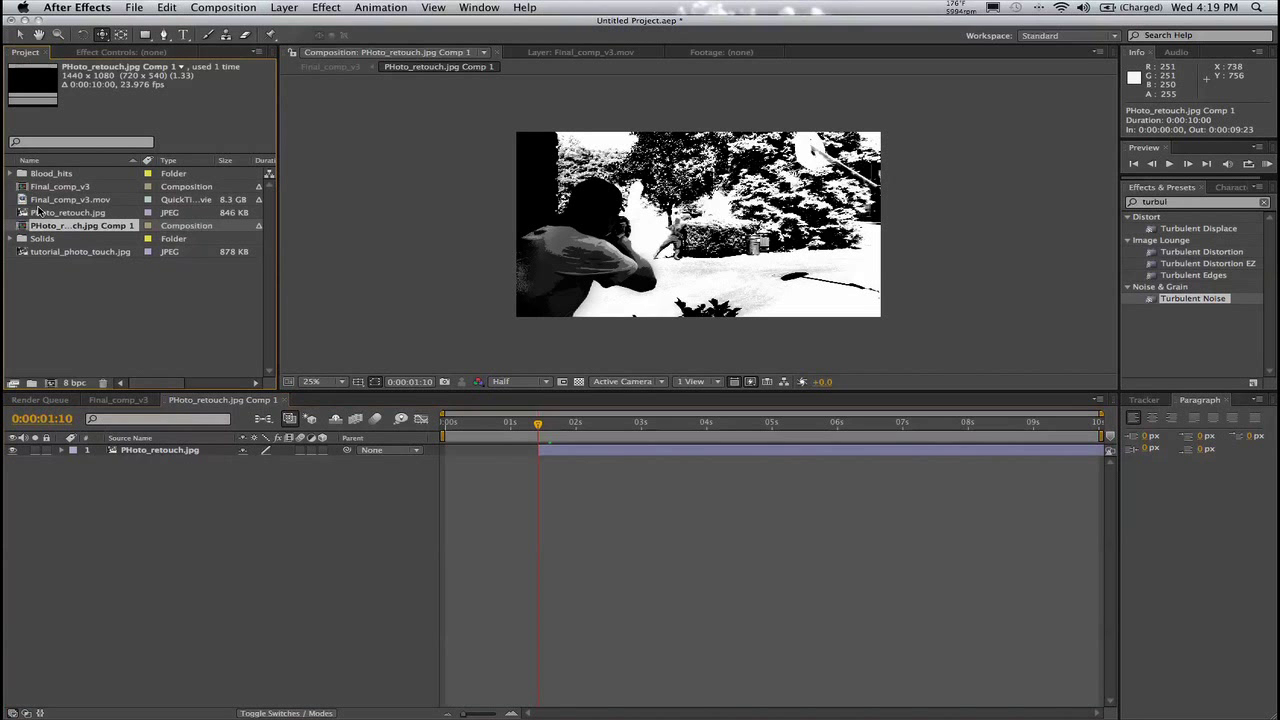
click(10, 174)
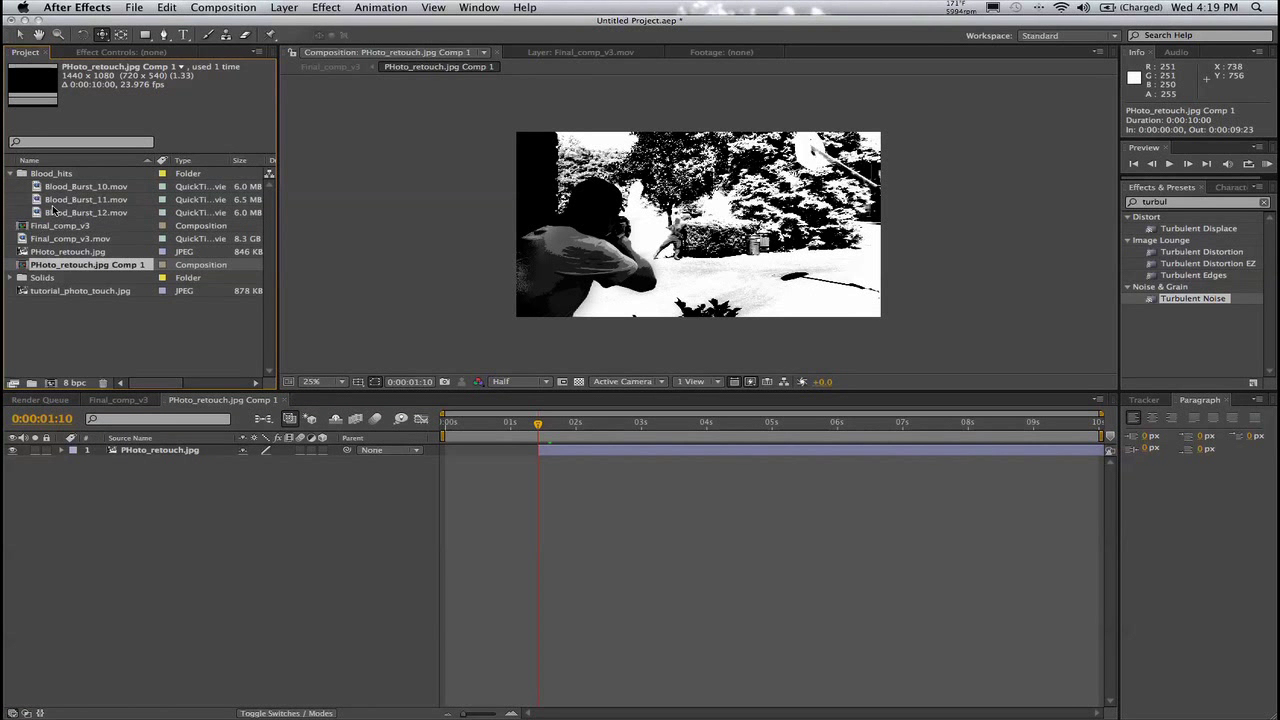
click(37, 202)
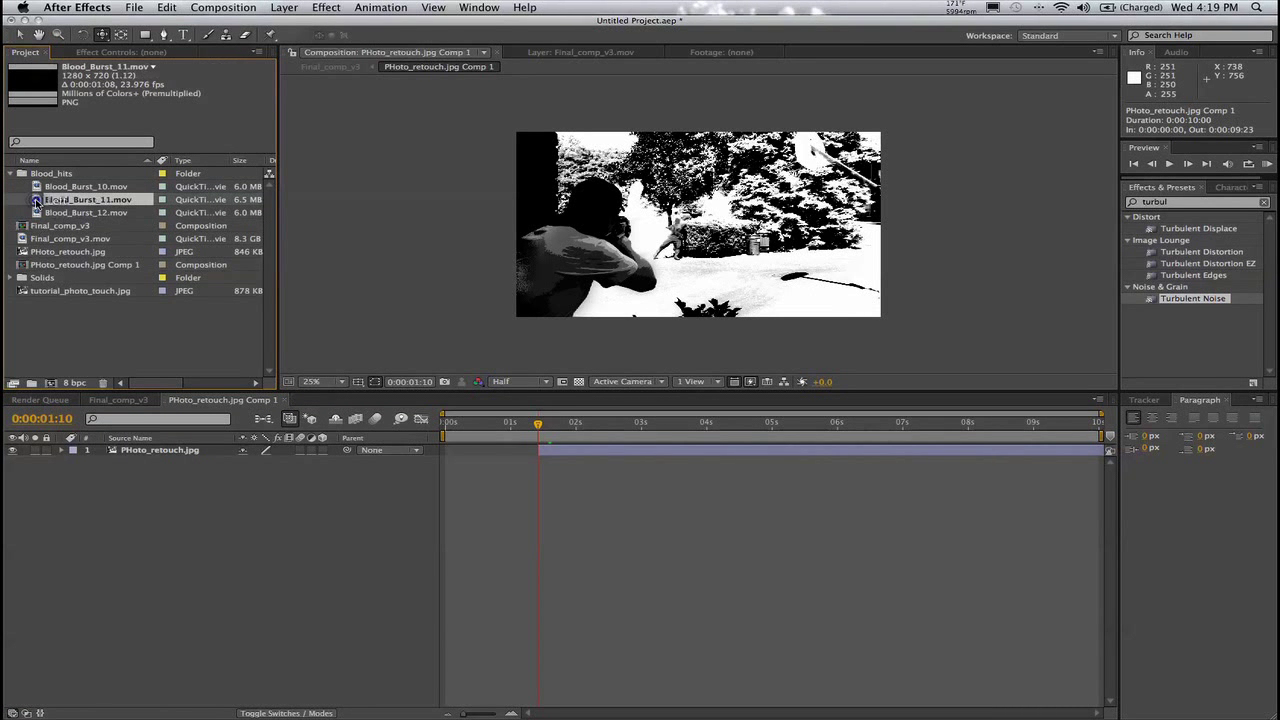
drag(37, 202, 676, 232)
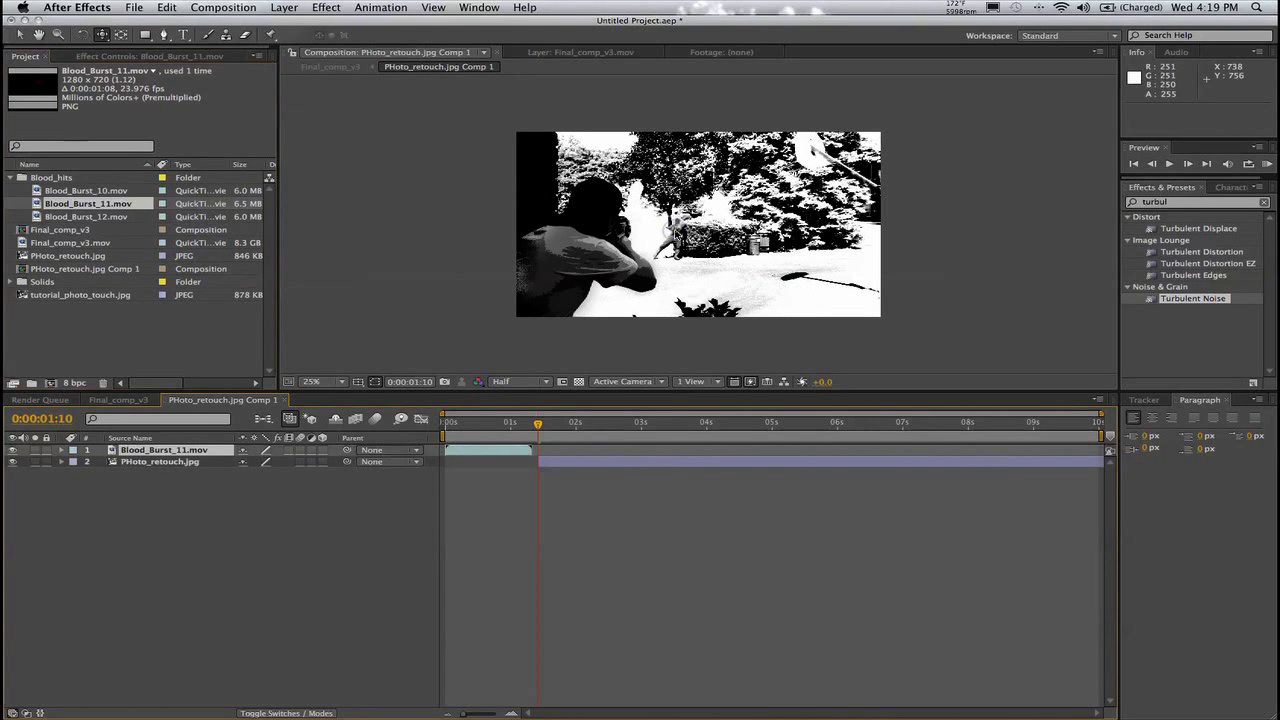
- Start the blood layer at 0:00:01:10 and shrink it to about 47%
drag(489, 451, 562, 455)
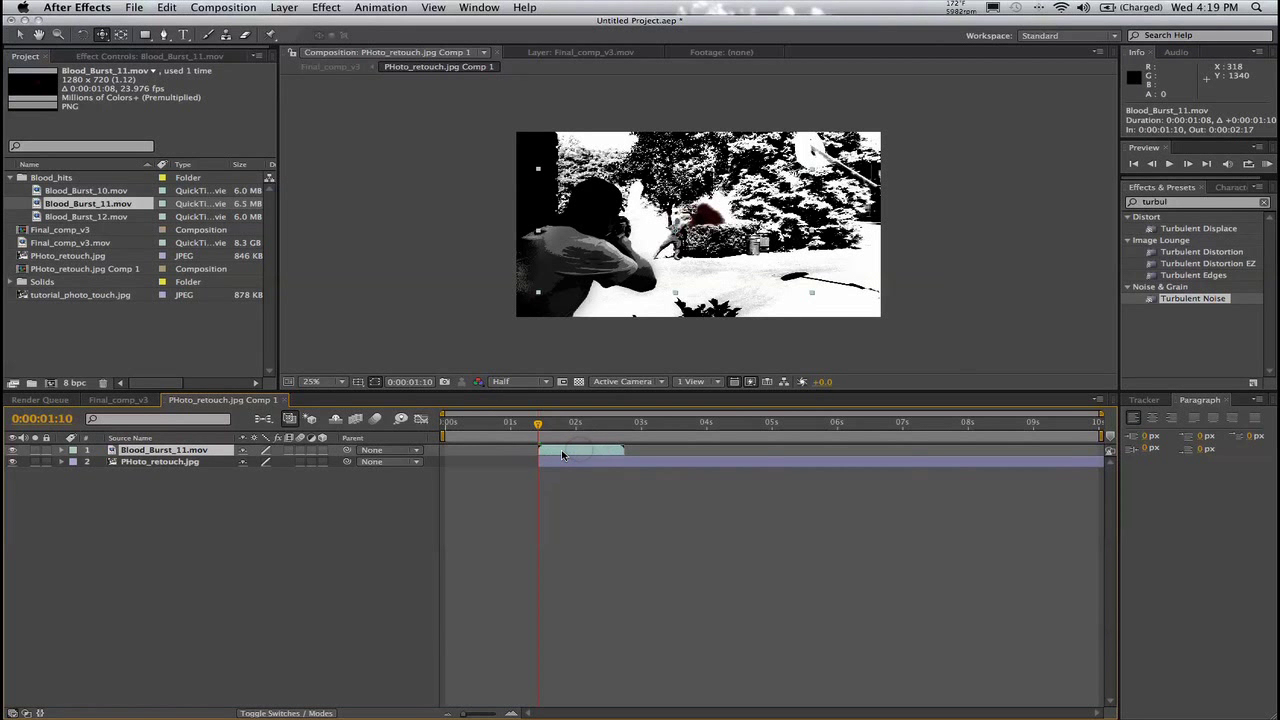
key(s)
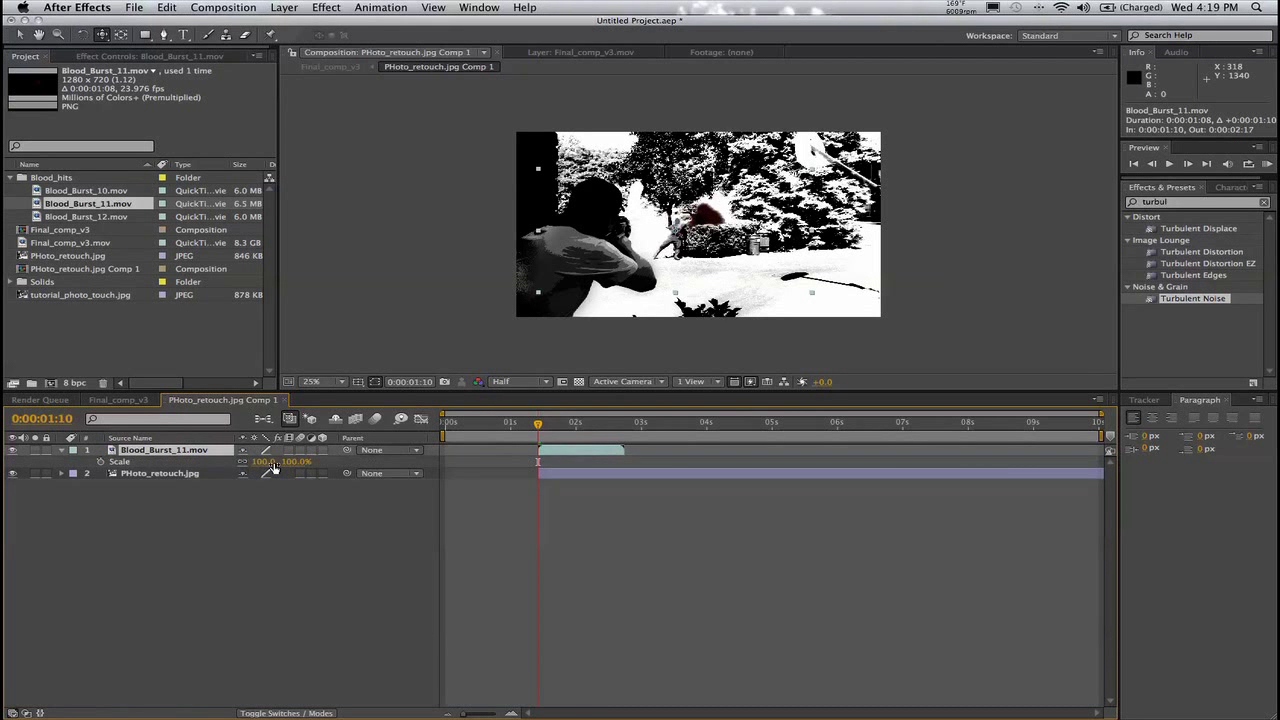
drag(274, 466, 255, 475)
key(period)
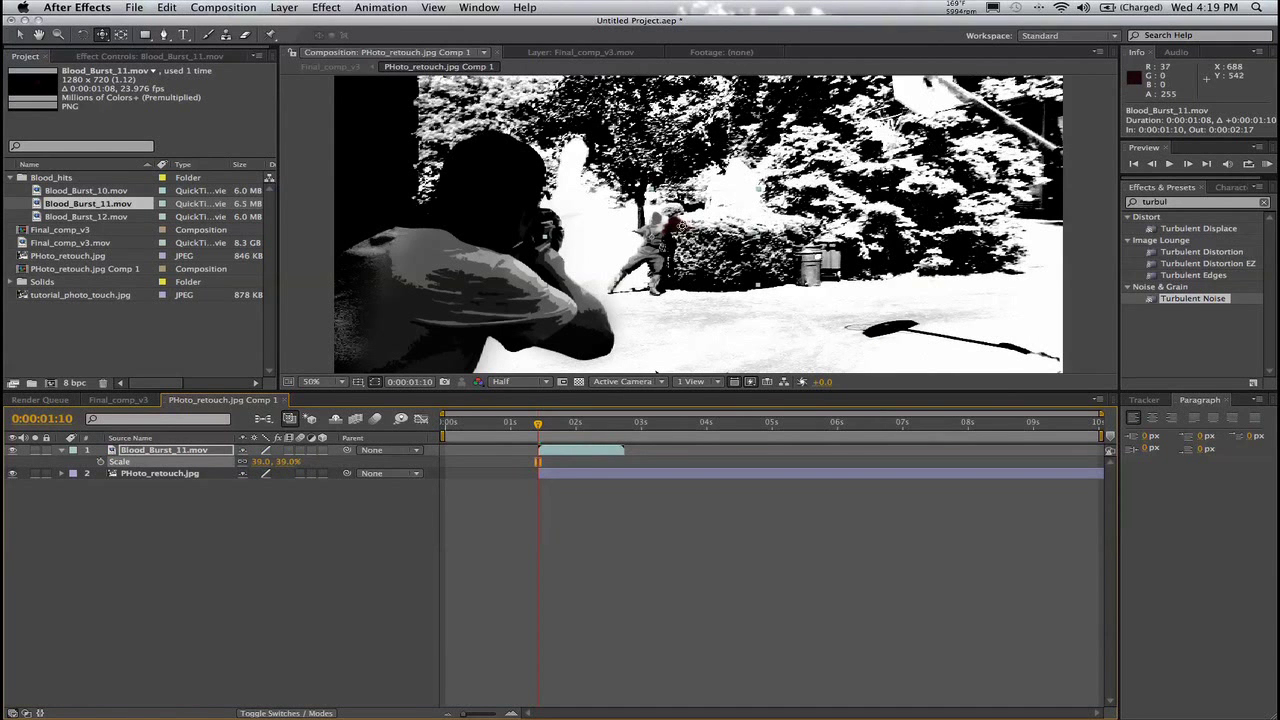
key(v)
- Set the blood burst's scale to 49% and position it over the running figure
drag(677, 229, 655, 235)
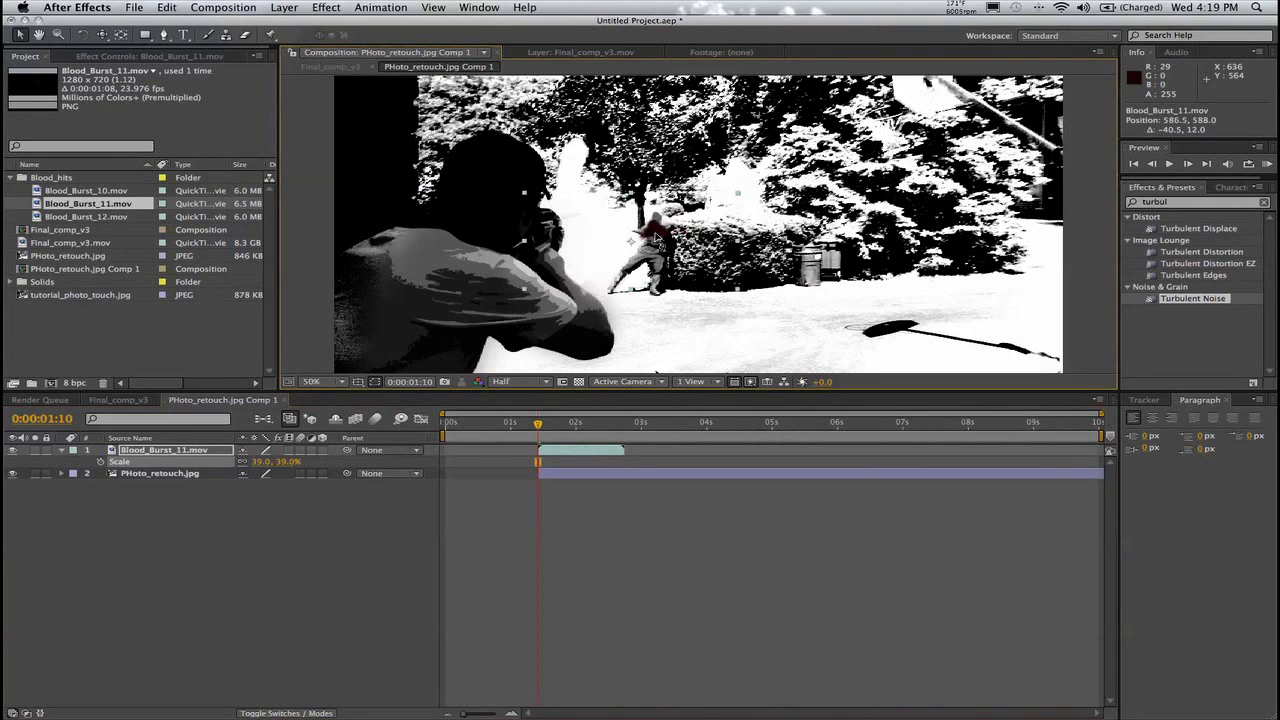
click(287, 462)
text(49)
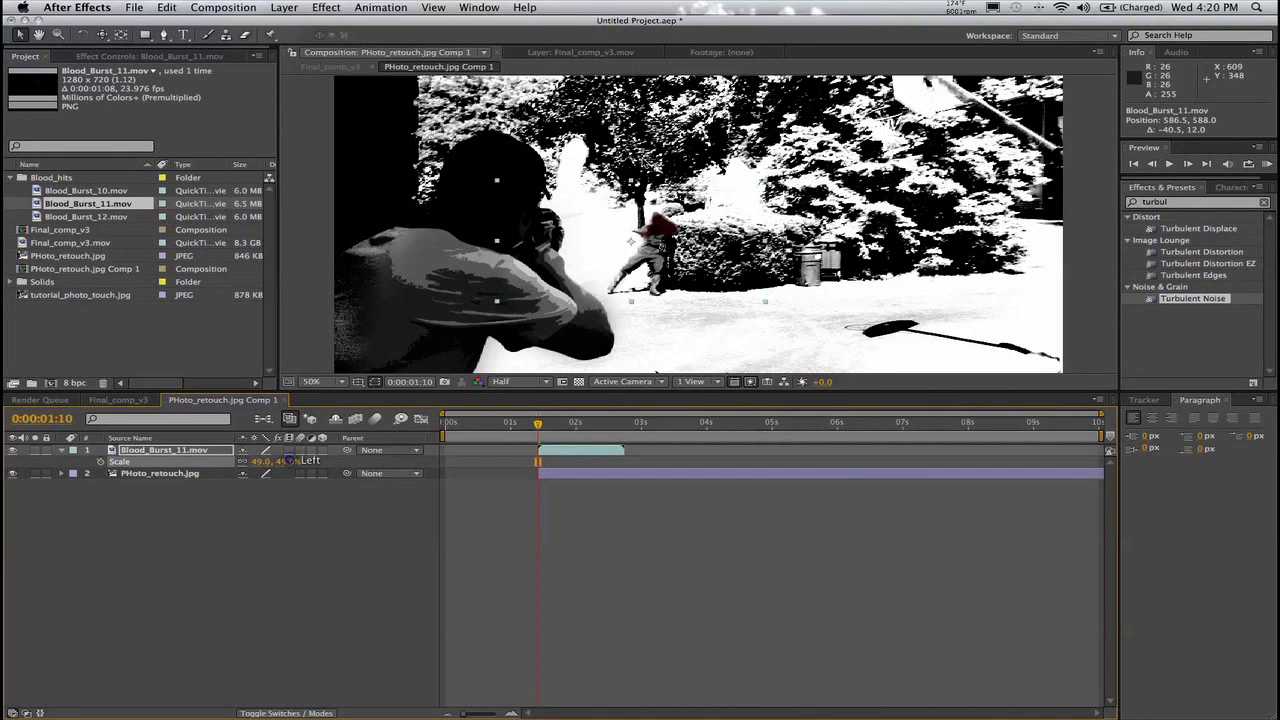
key(Return)
drag(660, 236, 654, 240)
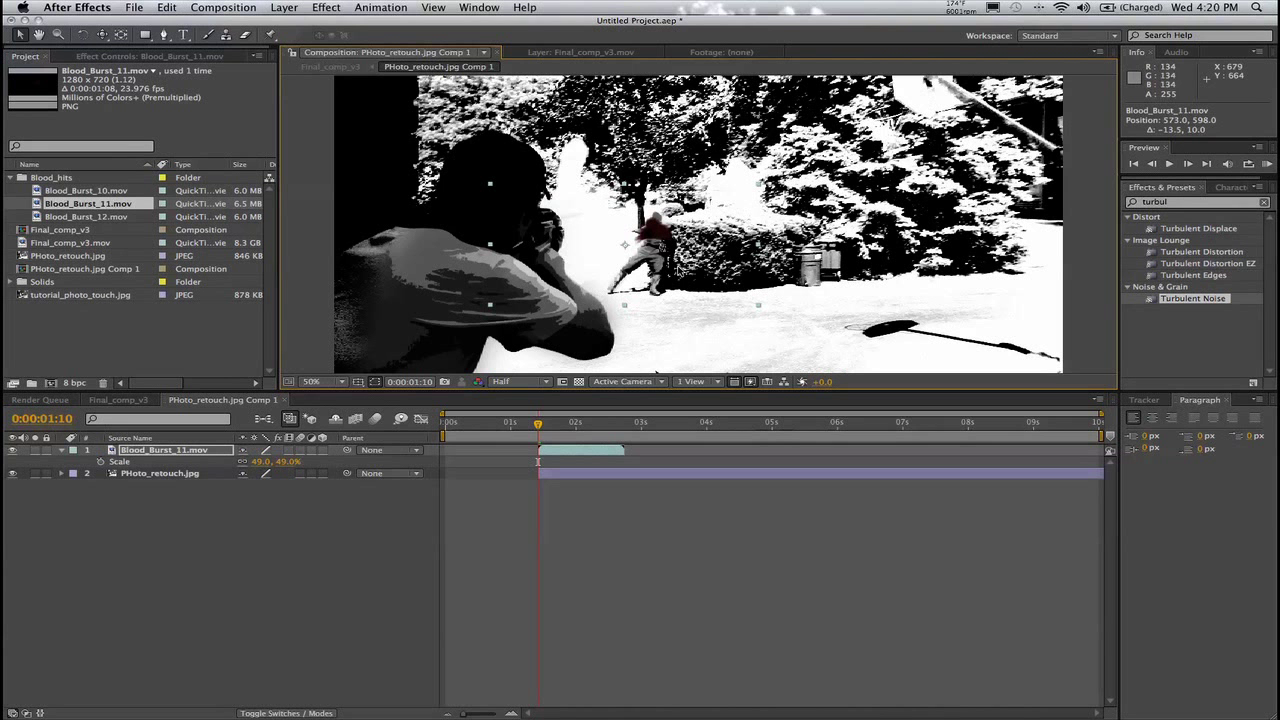
click(540, 452)
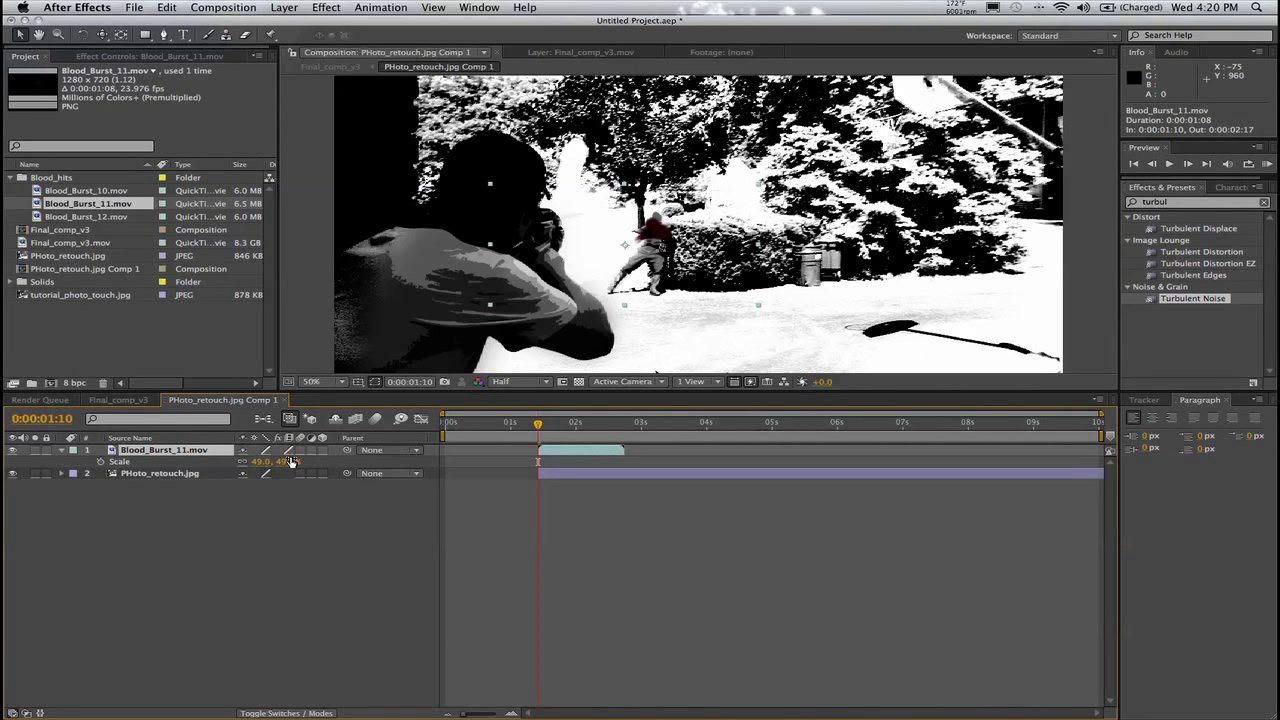
- Enable time remapping on Blood_Burst_11.mov and stretch its end keyframe and layer to the comp end
right_click(195, 456)
mouse_move(240, 378)
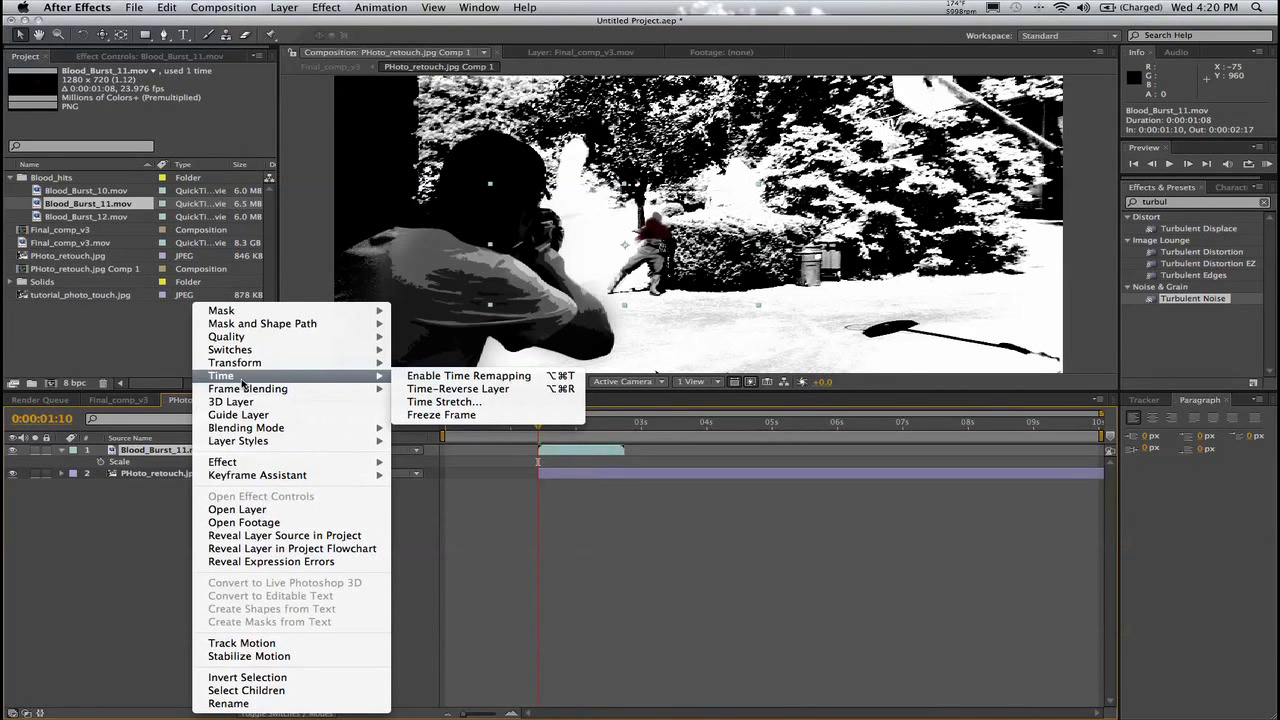
click(468, 376)
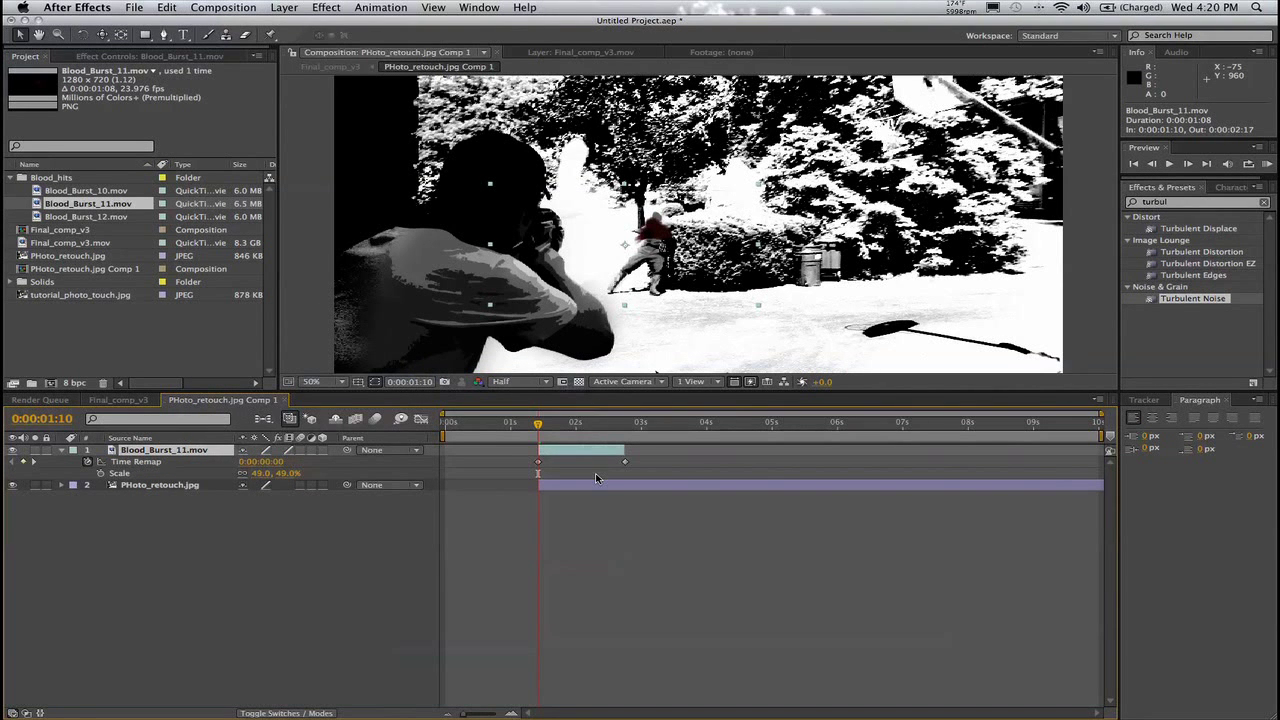
drag(625, 462, 1100, 466)
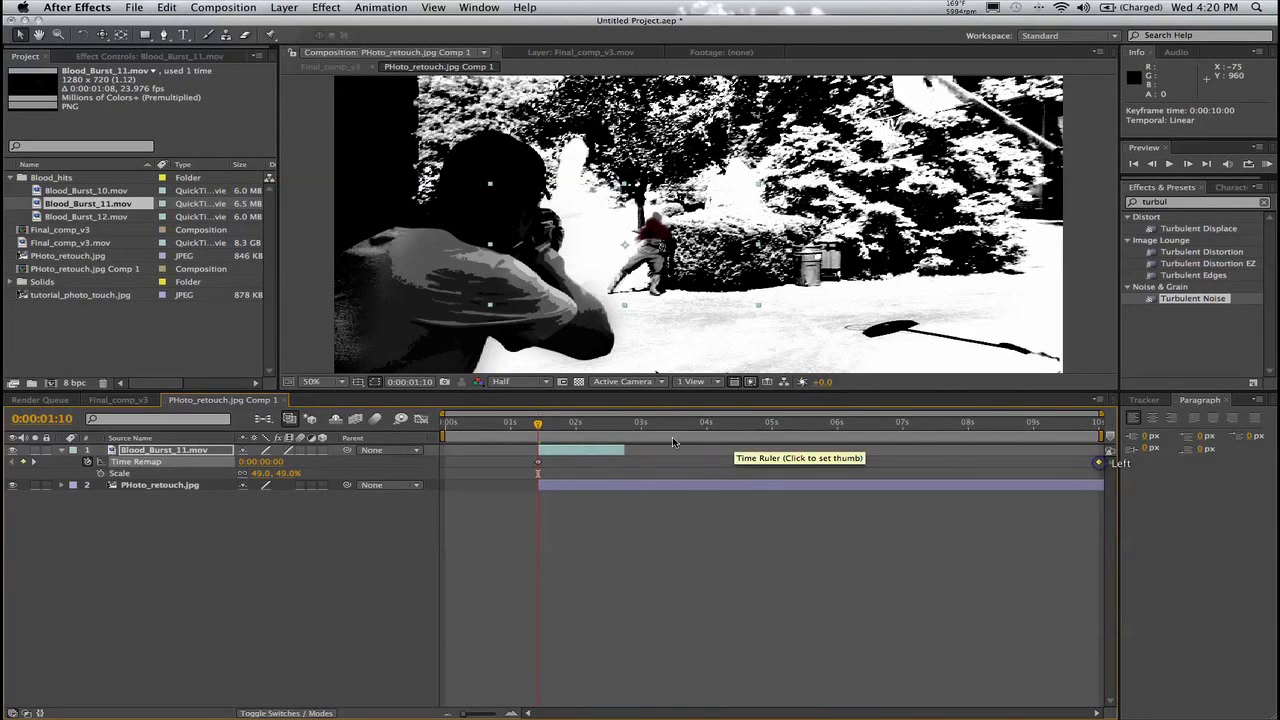
drag(624, 451, 1103, 451)
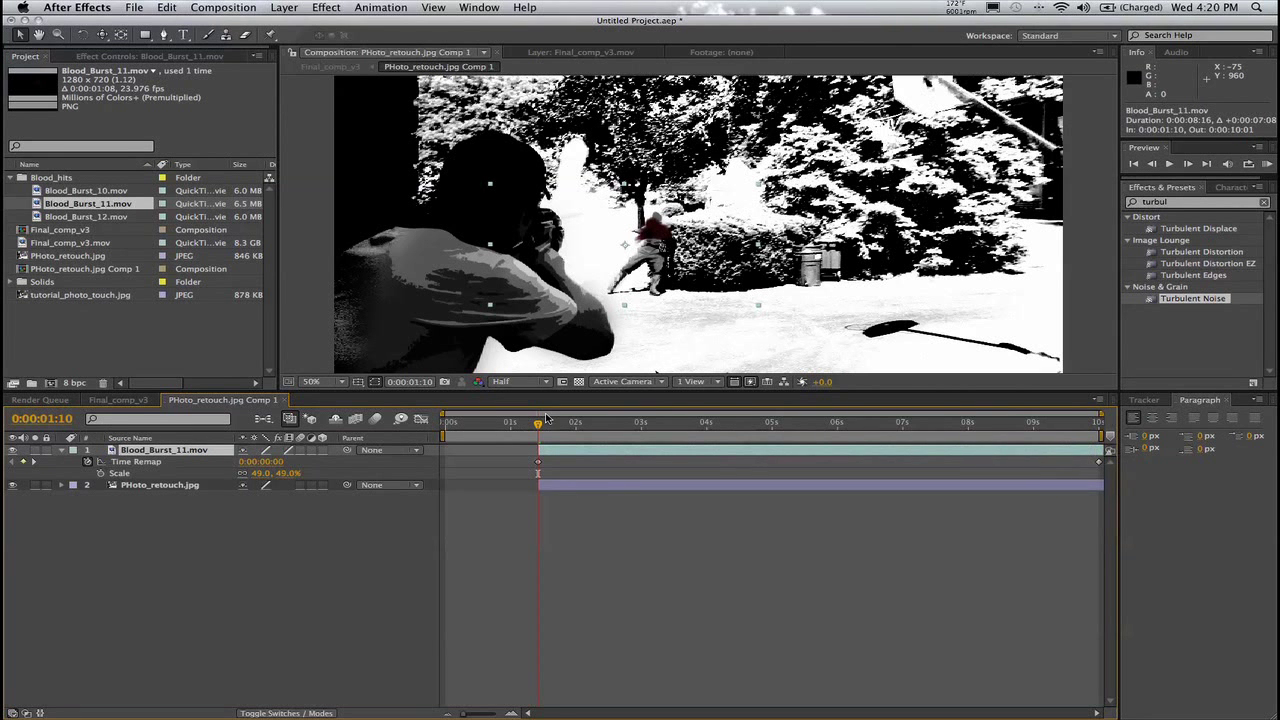
drag(540, 424, 436, 445)
- Play back Final_comp_v3 to review the freeze-frame transition and camera push-in
click(117, 400)
key(space)
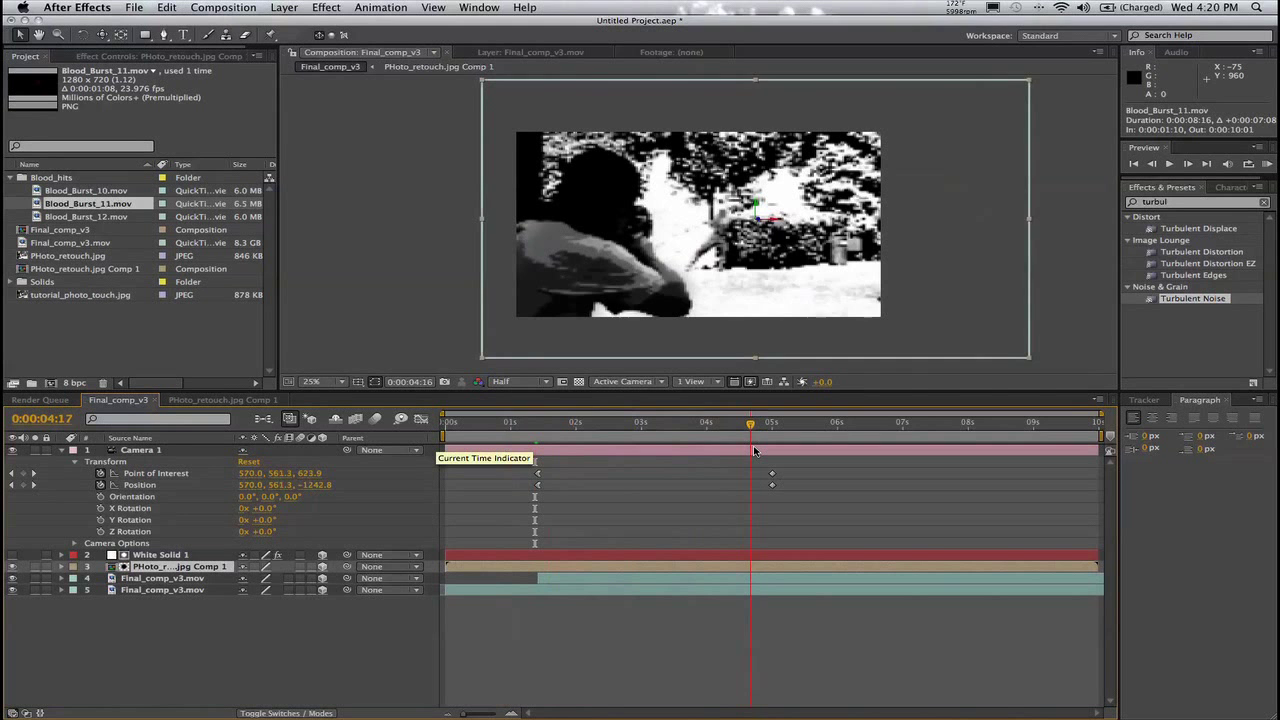
click(200, 658)
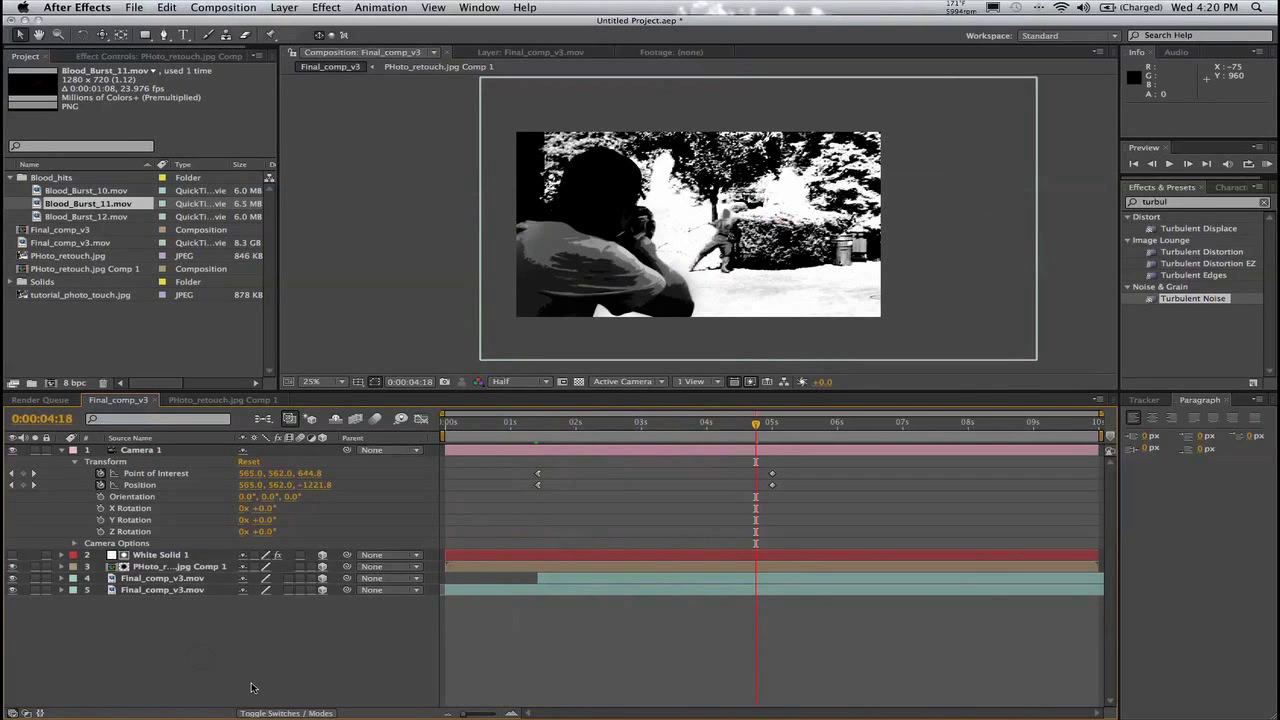